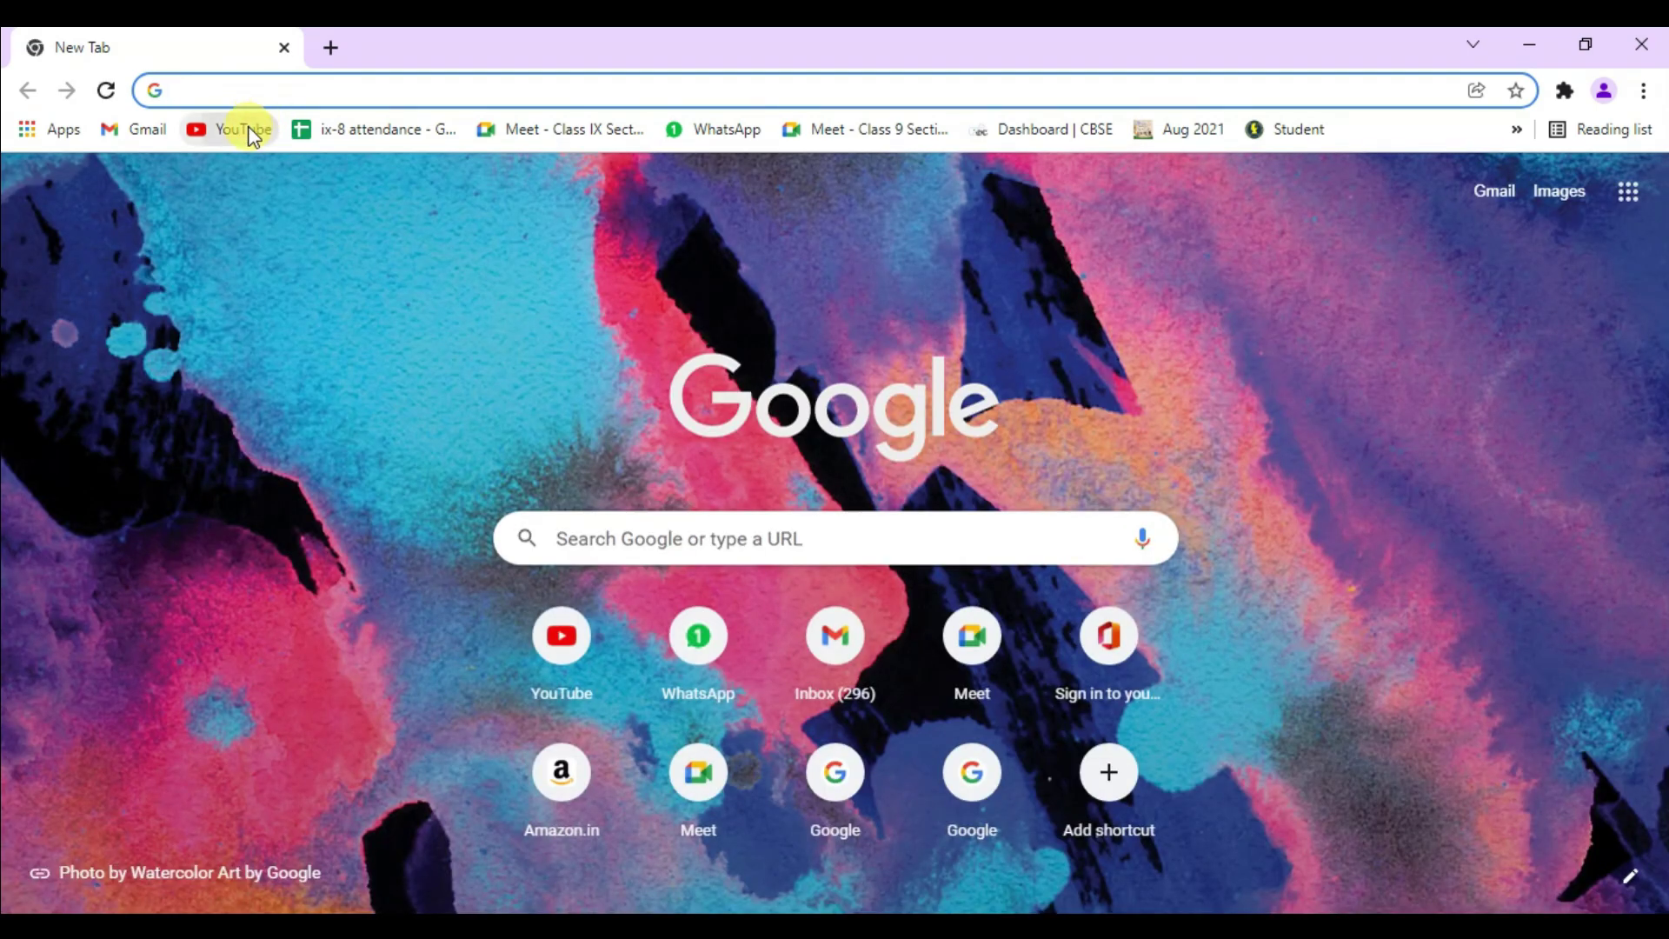
# Step: Load YouTube from its bookmark and facebook.com in a new tab, then close Chrome
pyautogui.click(248, 132)
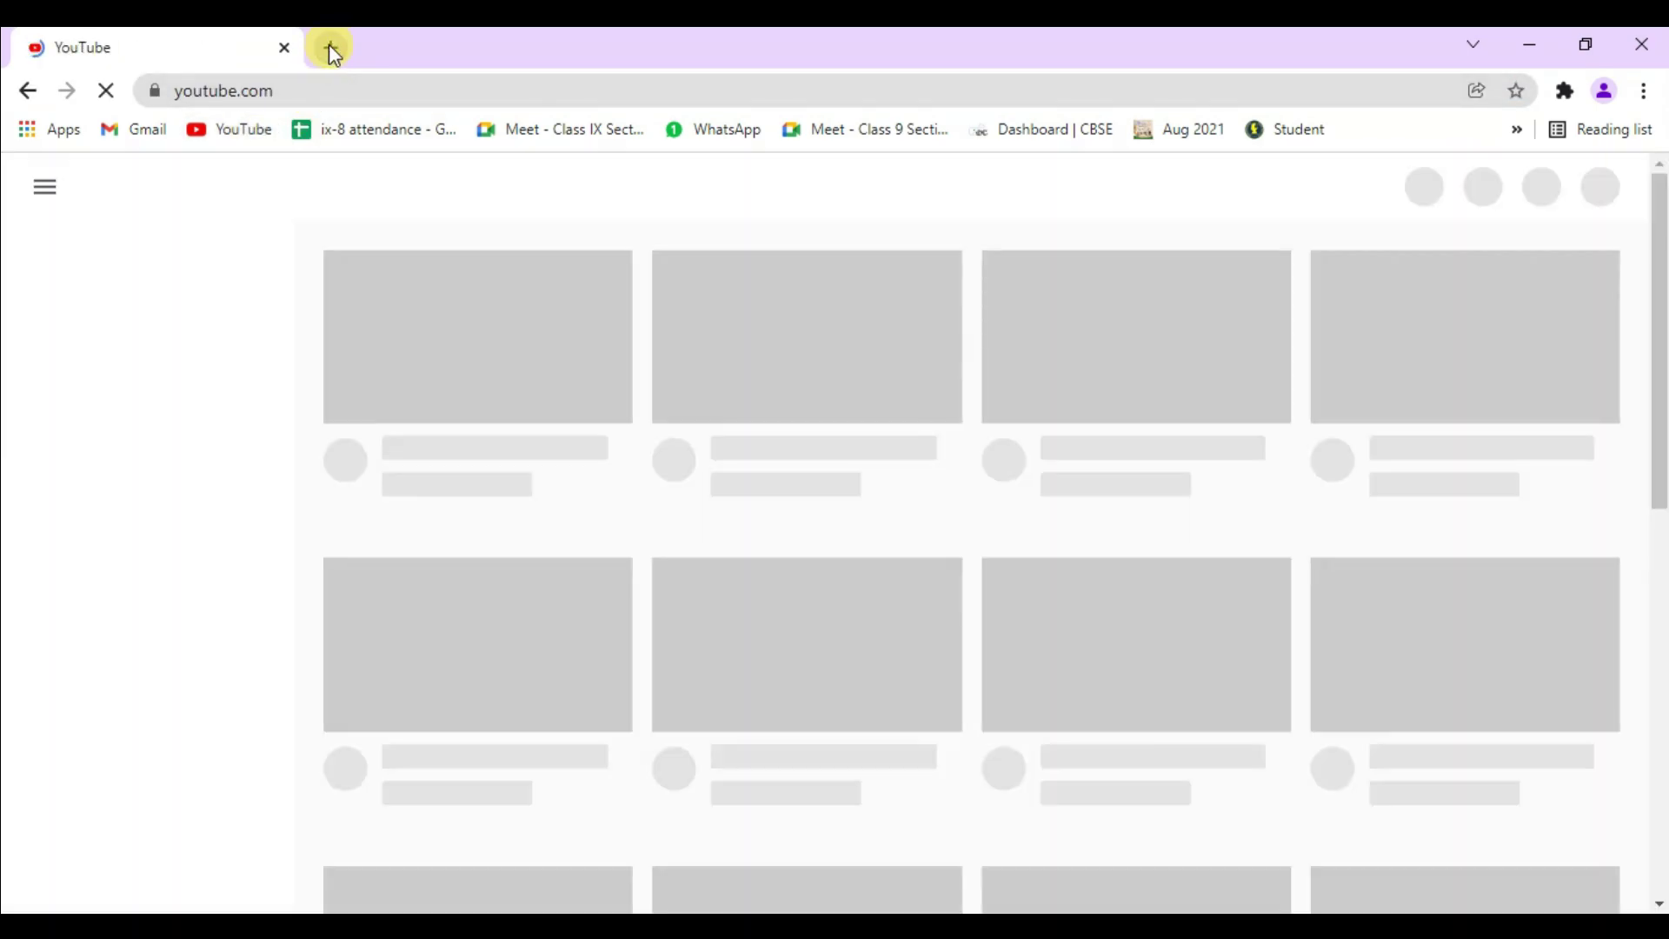
pyautogui.click(331, 47)
pyautogui.click(333, 90)
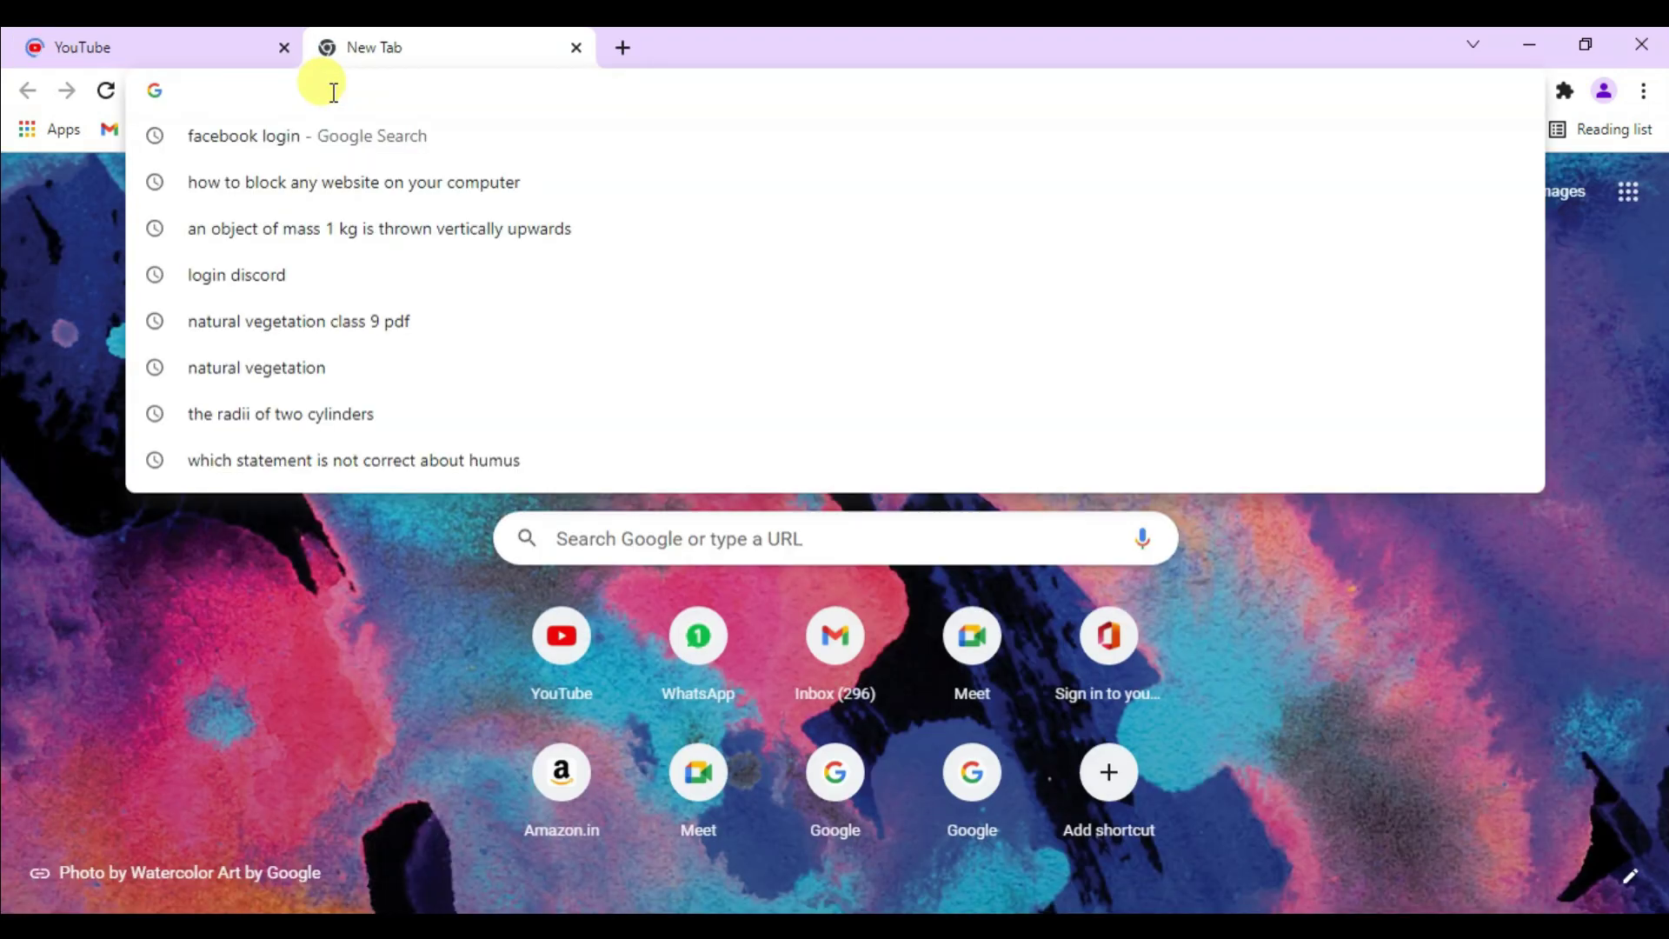
pyautogui.write('facebook')
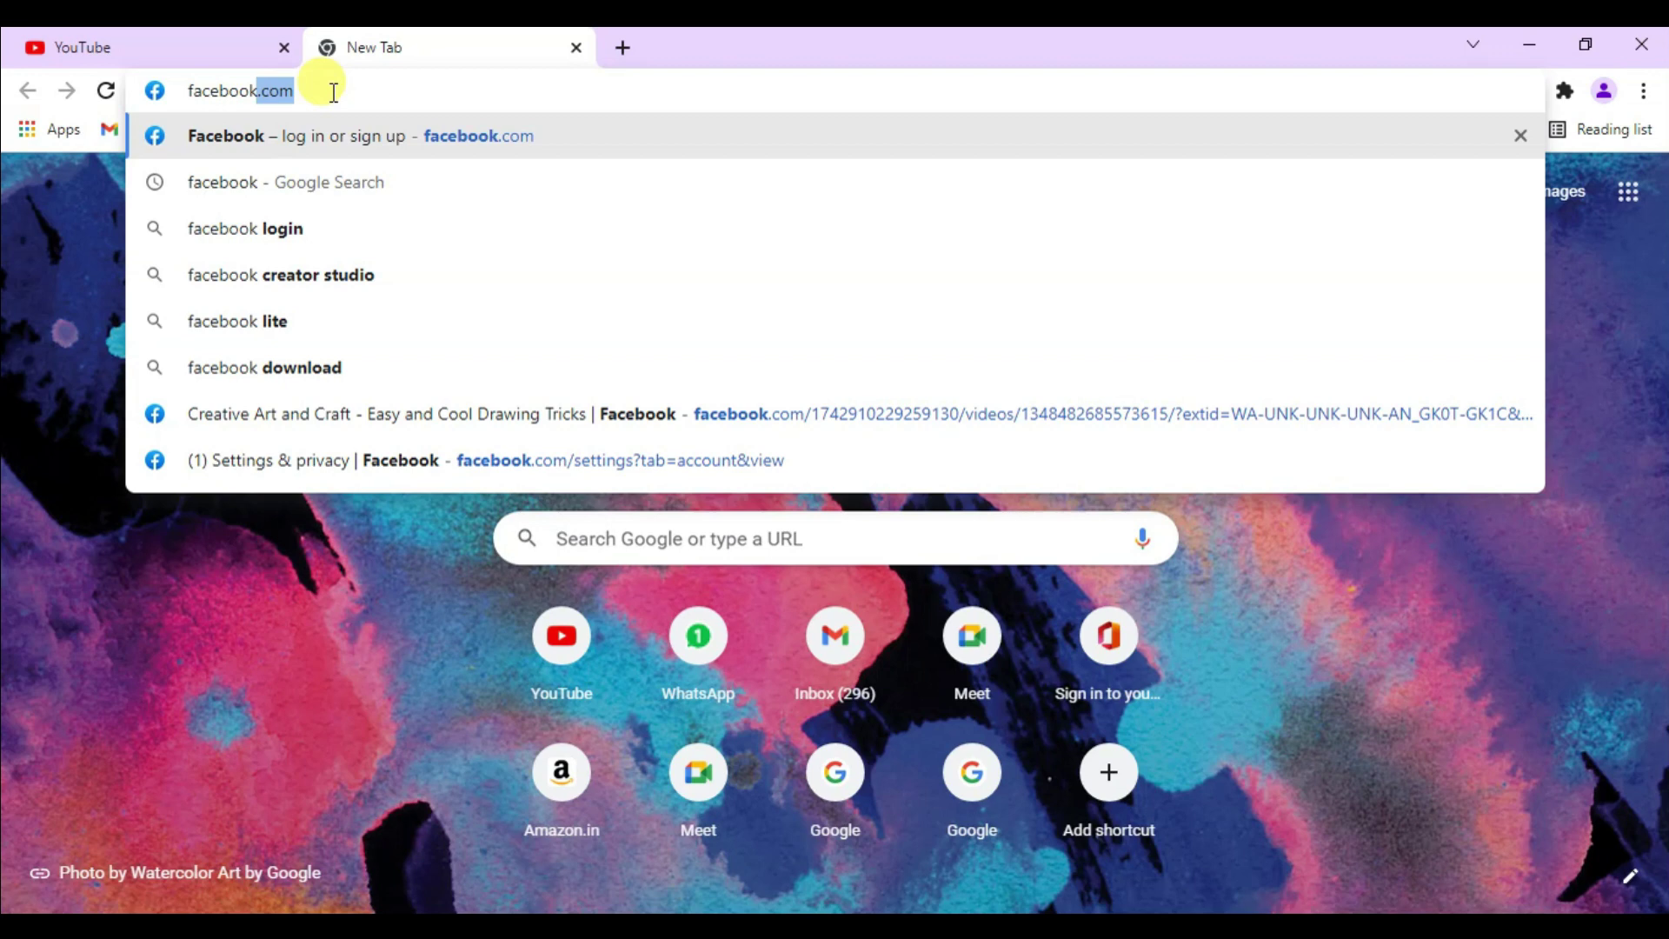
pyautogui.press('Return')
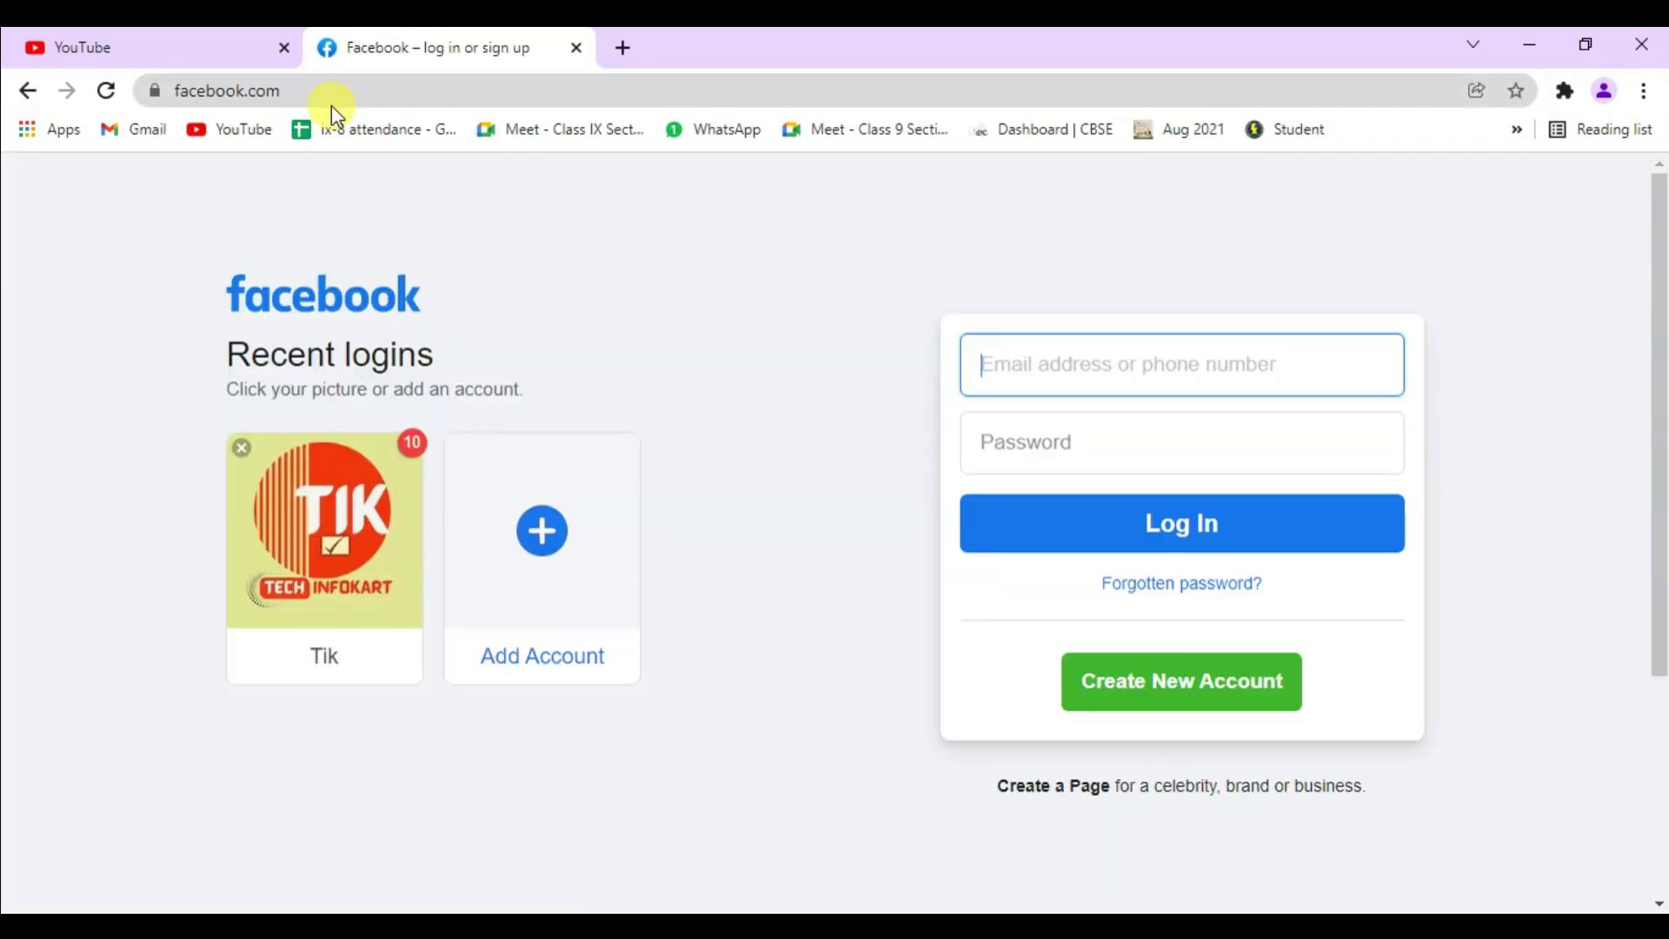
pyautogui.click(1649, 51)
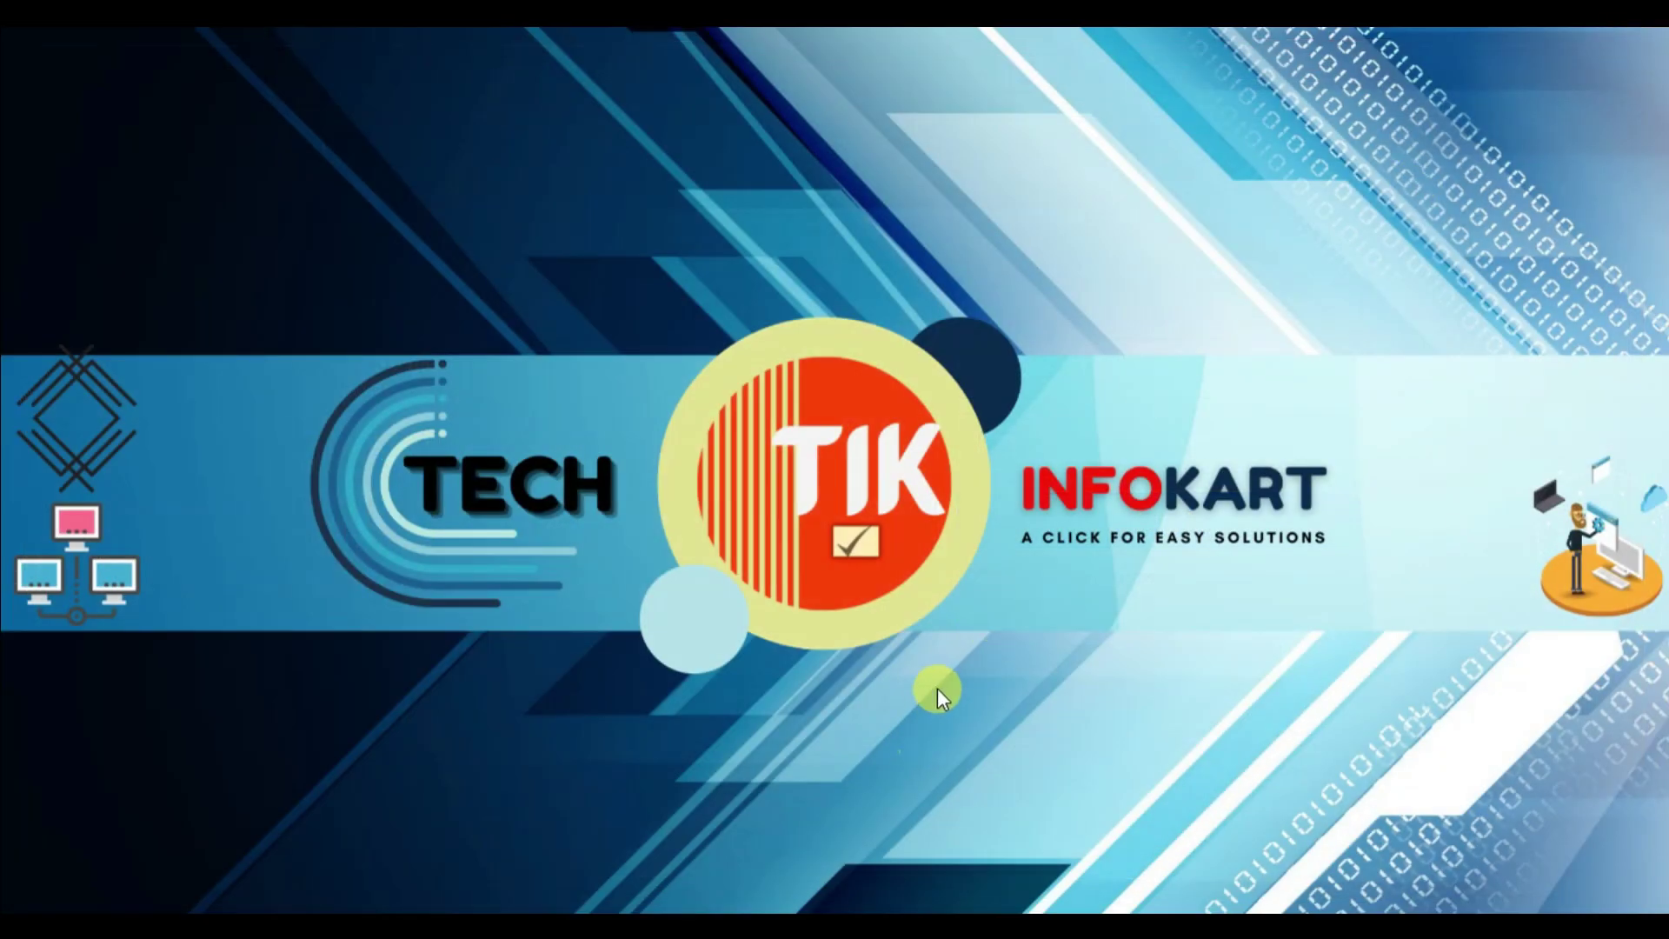
# Step: Search Start for 'note' and run Notepad as administrator
pyautogui.press('super+s')
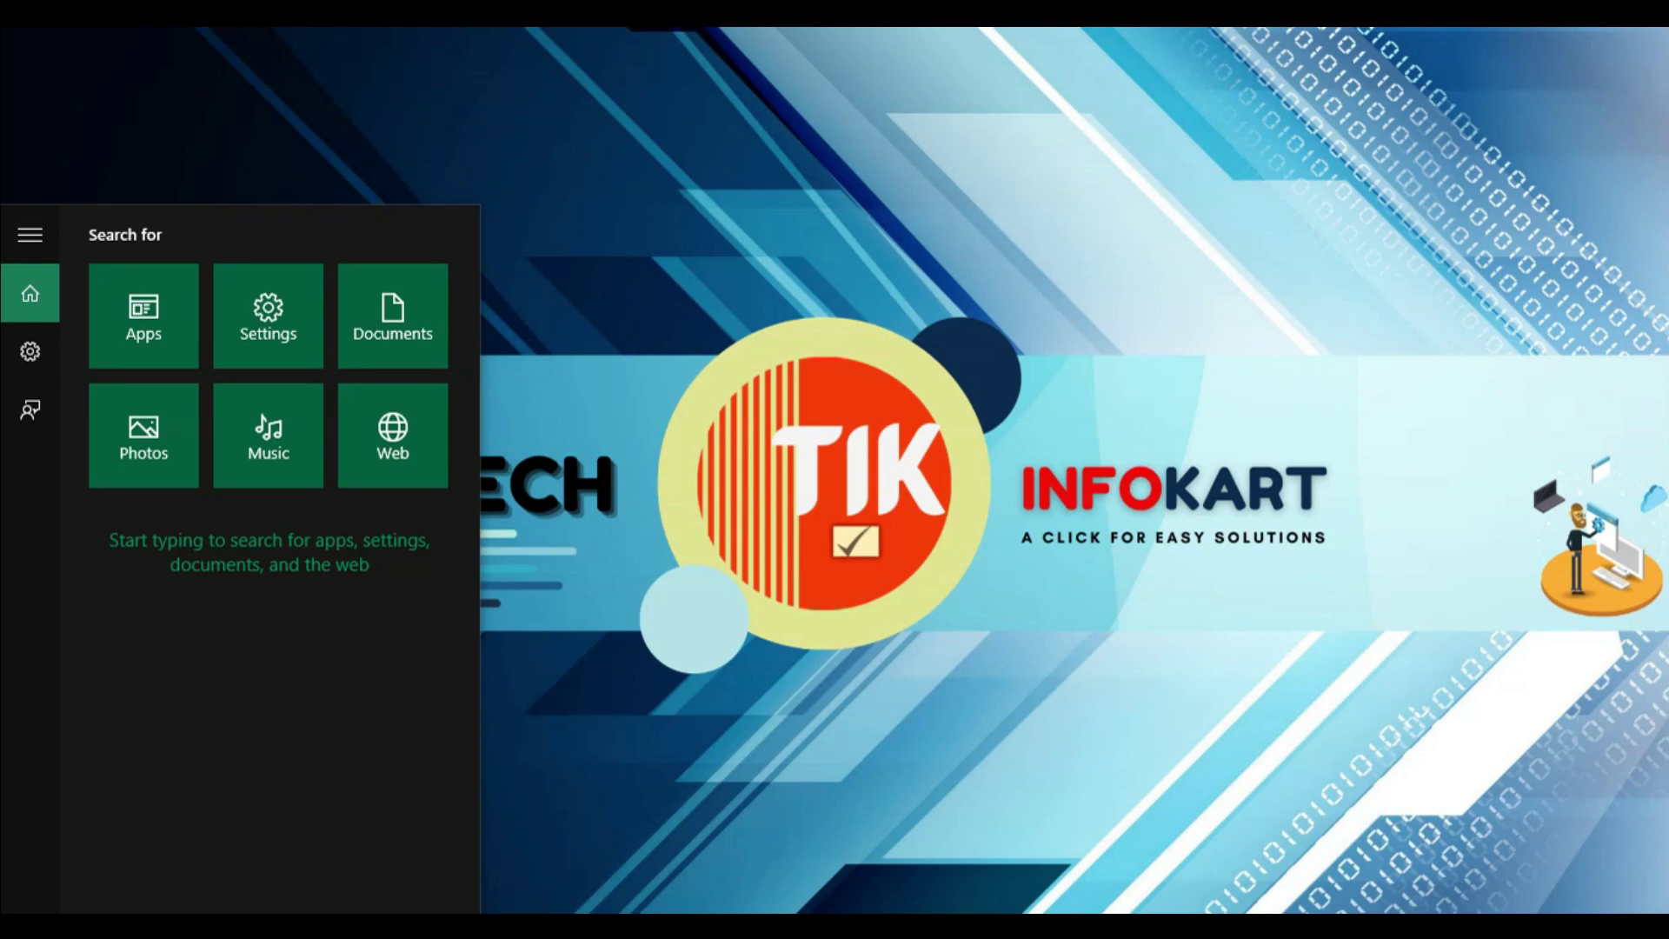
pyautogui.write('note')
pyautogui.rightClick(184, 252)
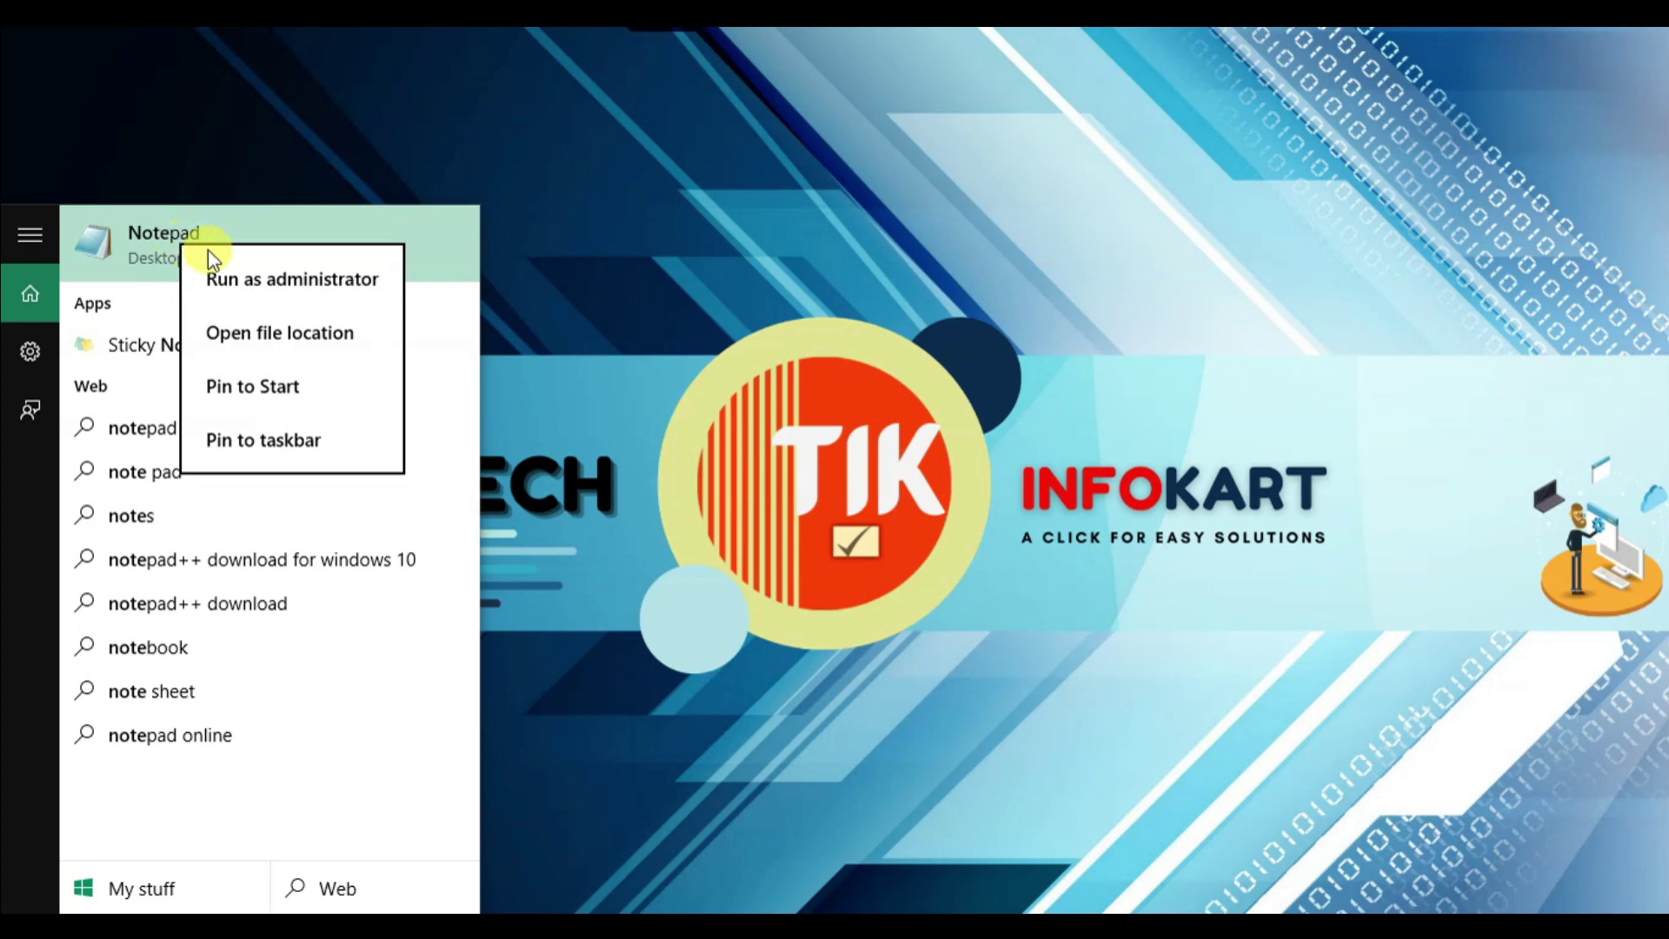
pyautogui.click(249, 275)
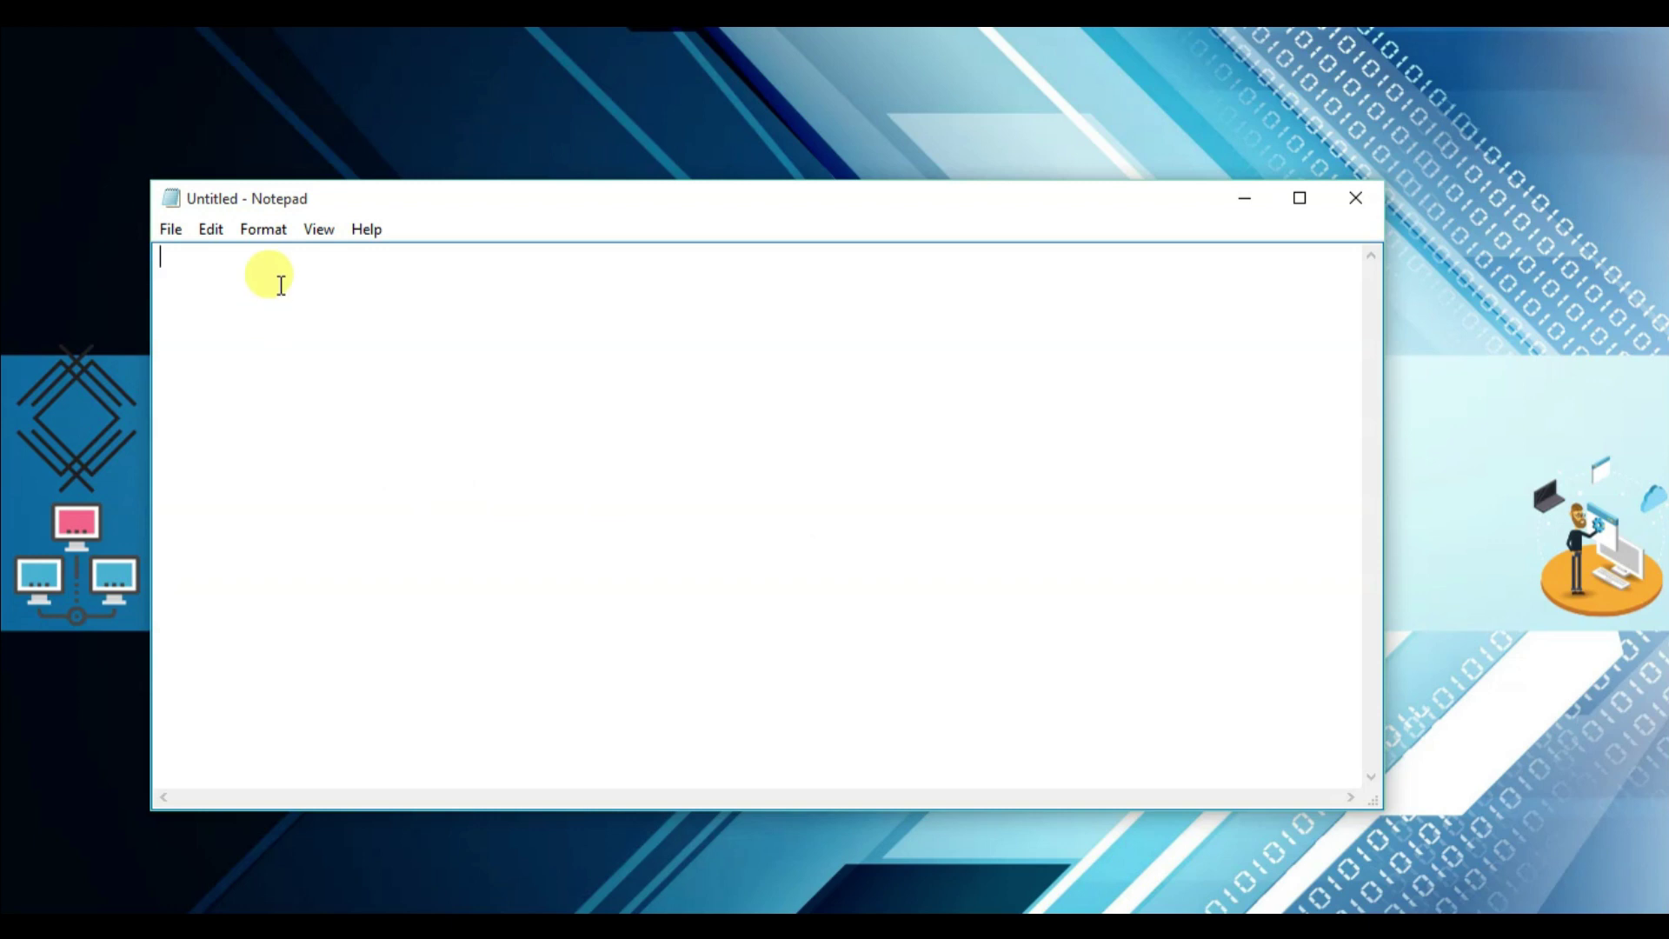
# Step: Start opening a file and browse from drive C: into the Windows folder
pyautogui.click(168, 233)
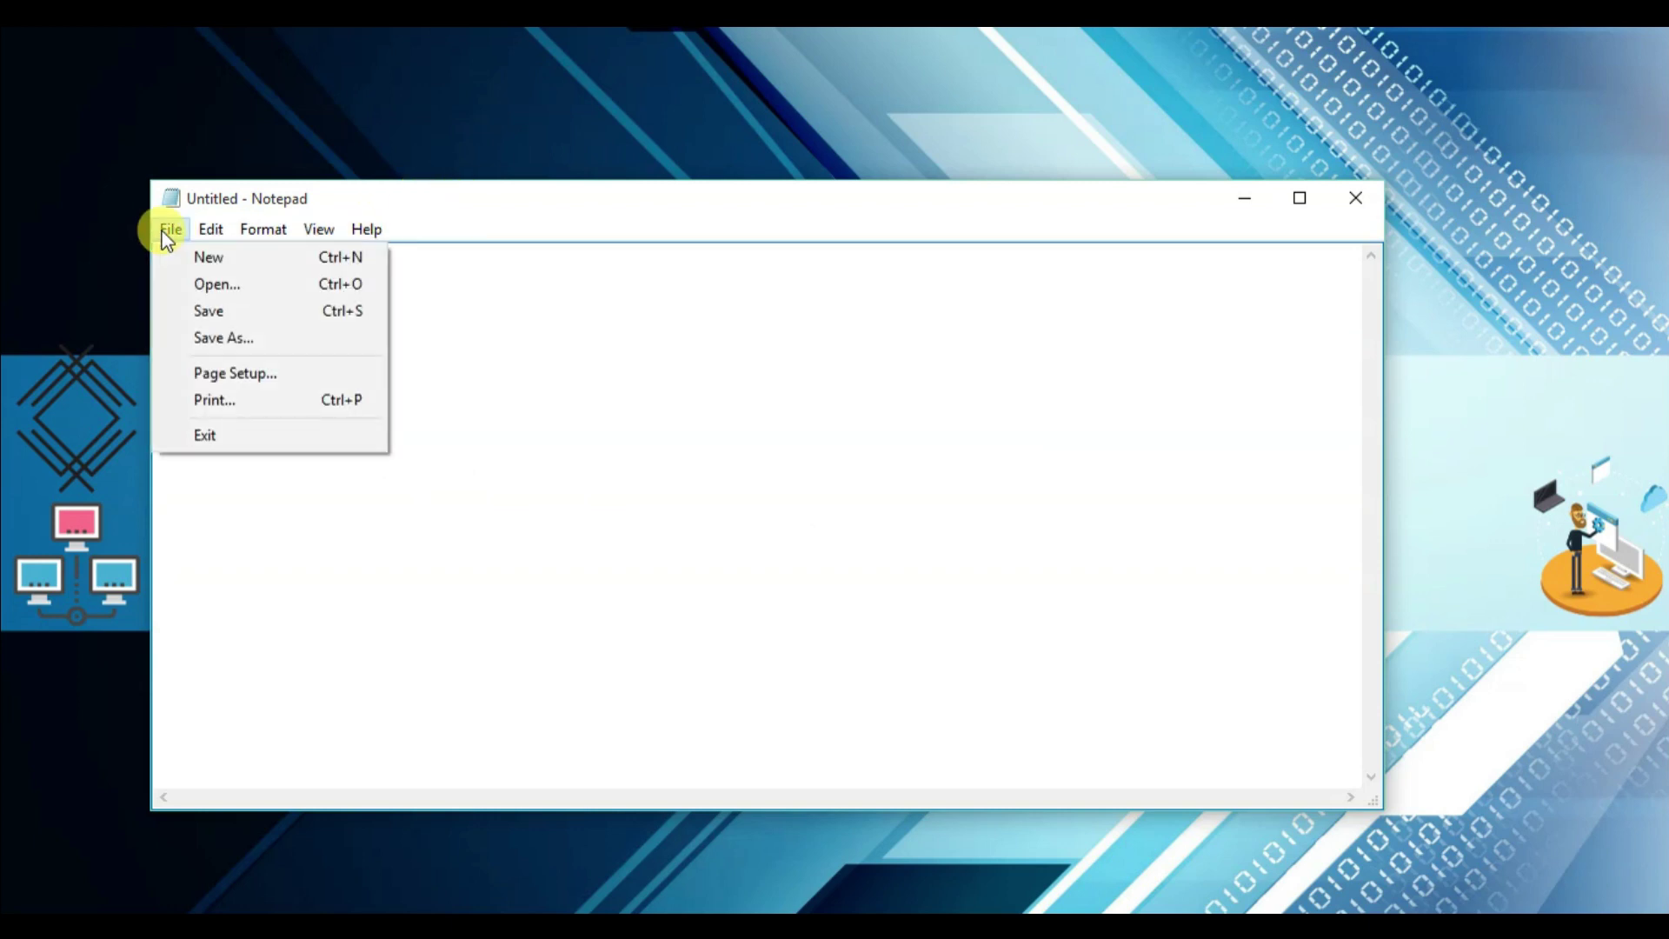
pyautogui.click(200, 281)
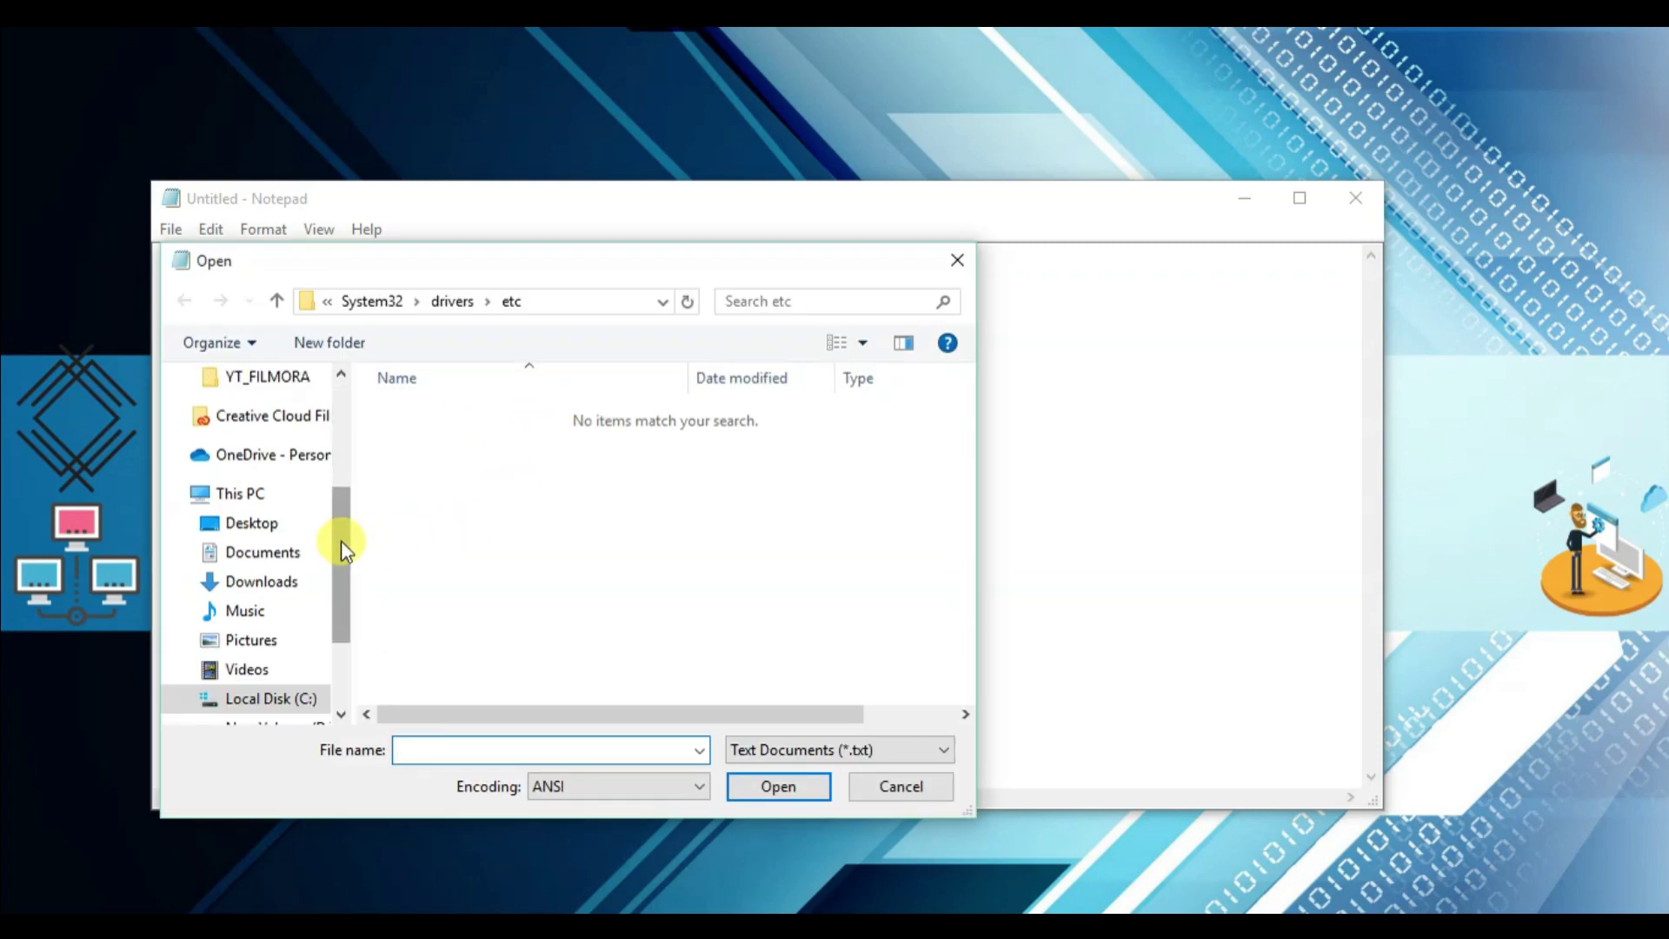
pyautogui.moveTo(337, 545); pyautogui.dragTo(336, 579)
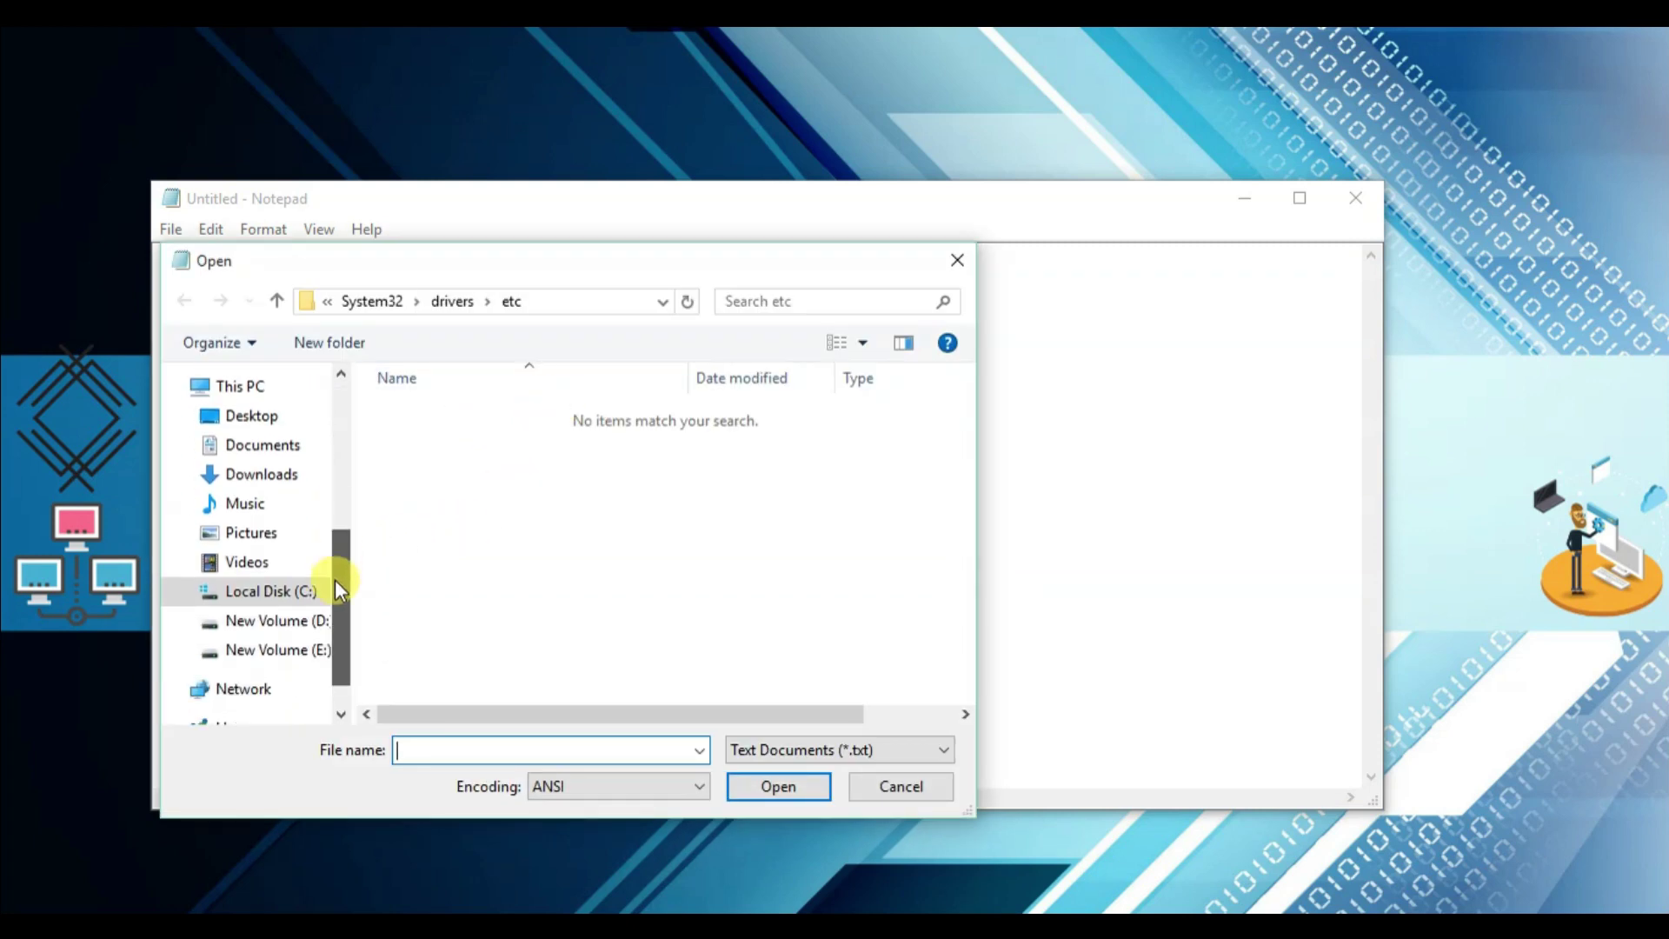
pyautogui.click(284, 596)
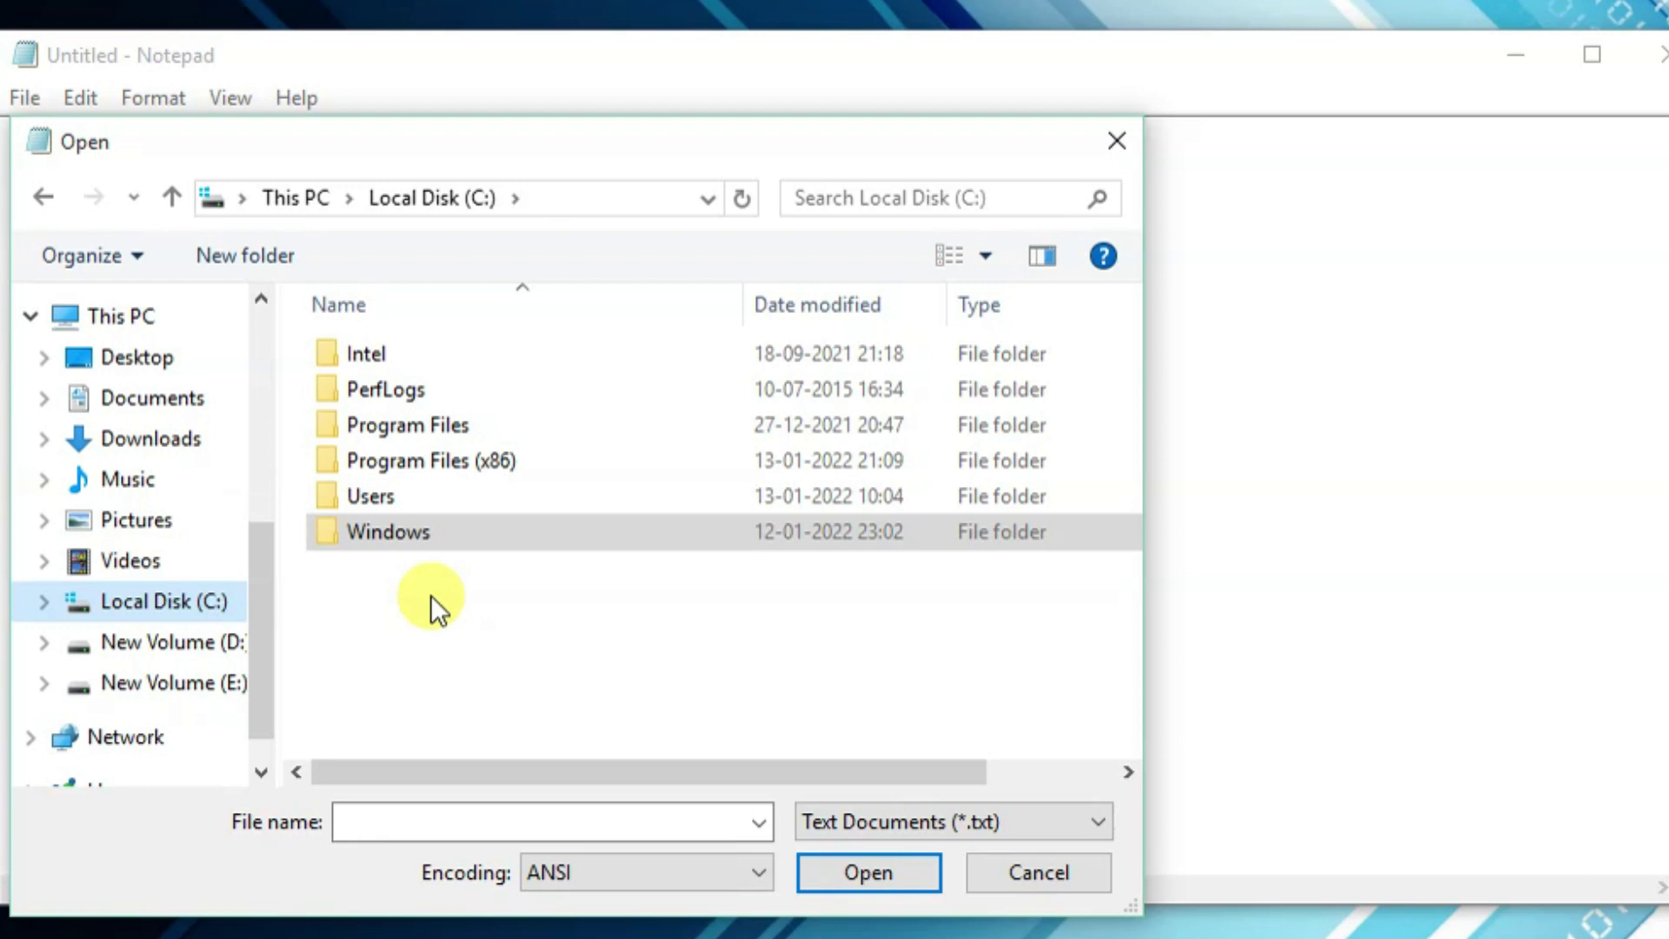
pyautogui.click(404, 533)
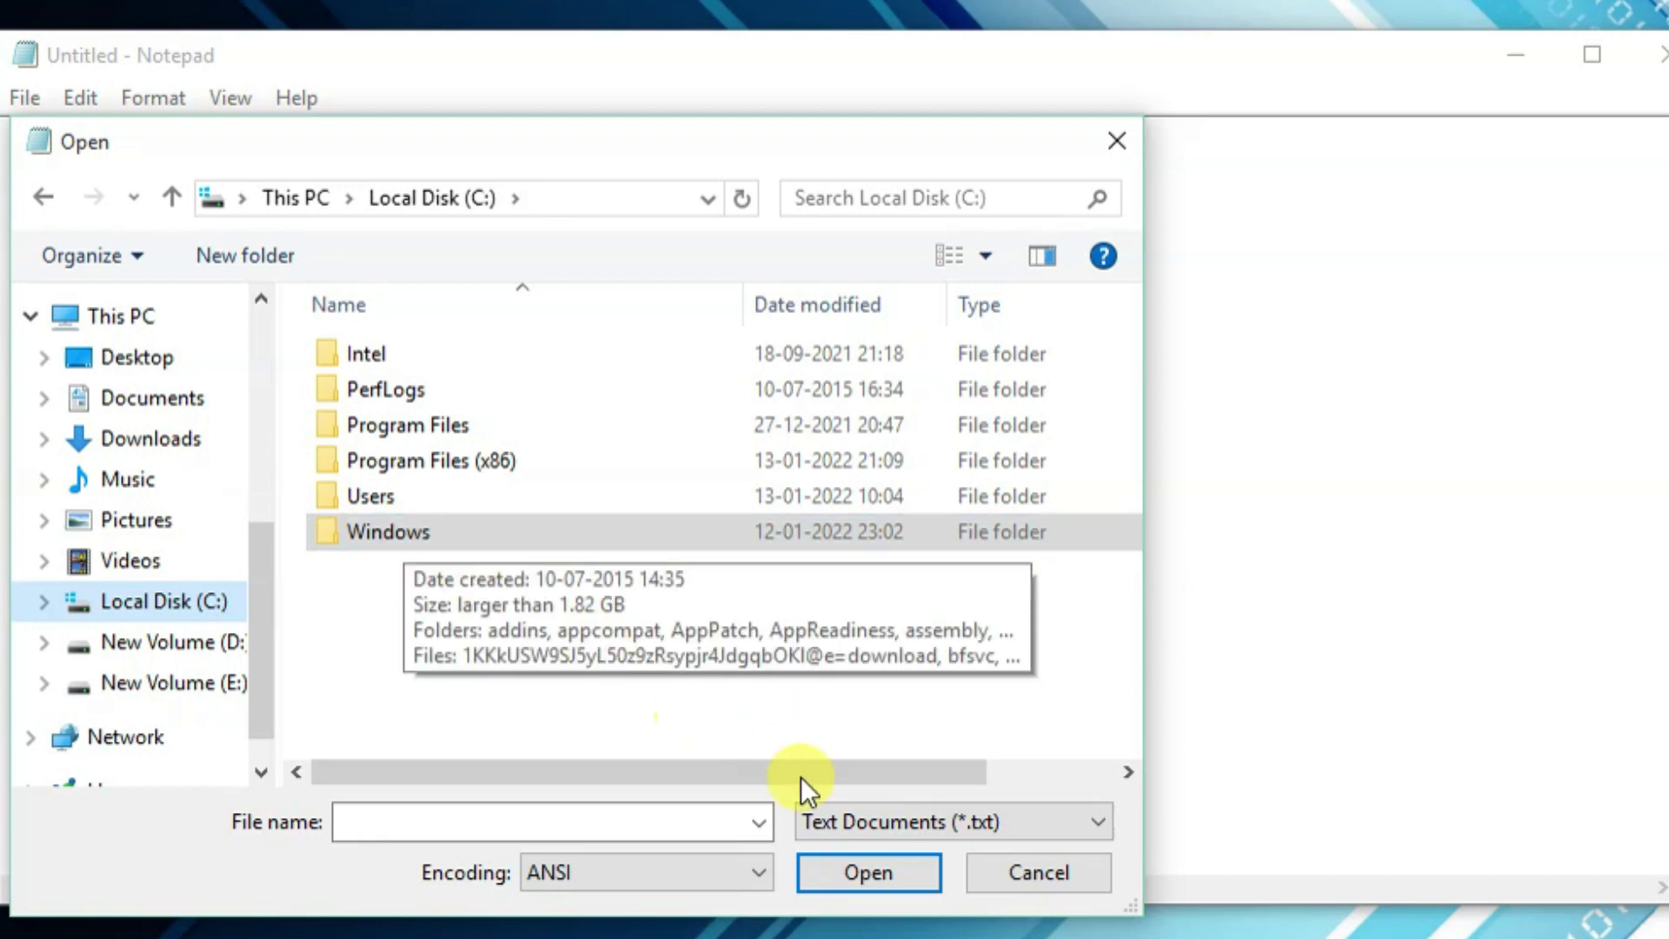
pyautogui.doubleClick(422, 536)
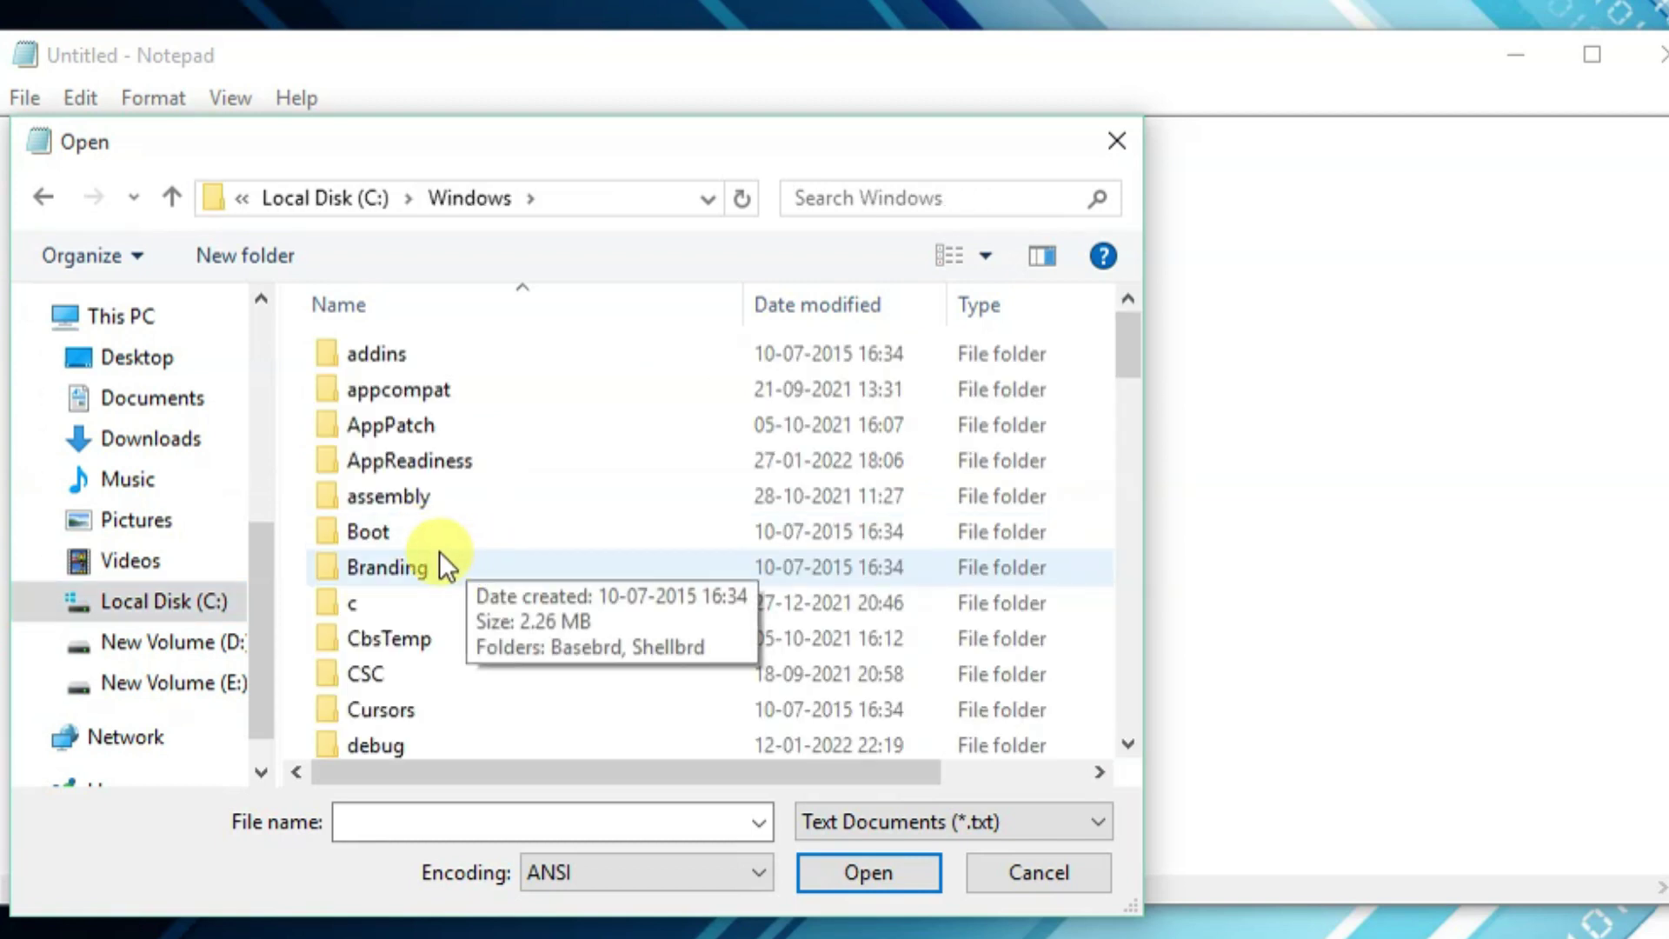
# Step: Navigate into System32, then drivers, then the etc folder
pyautogui.scroll(-11, 440, 551)
pyautogui.scroll(-8, 435, 547)
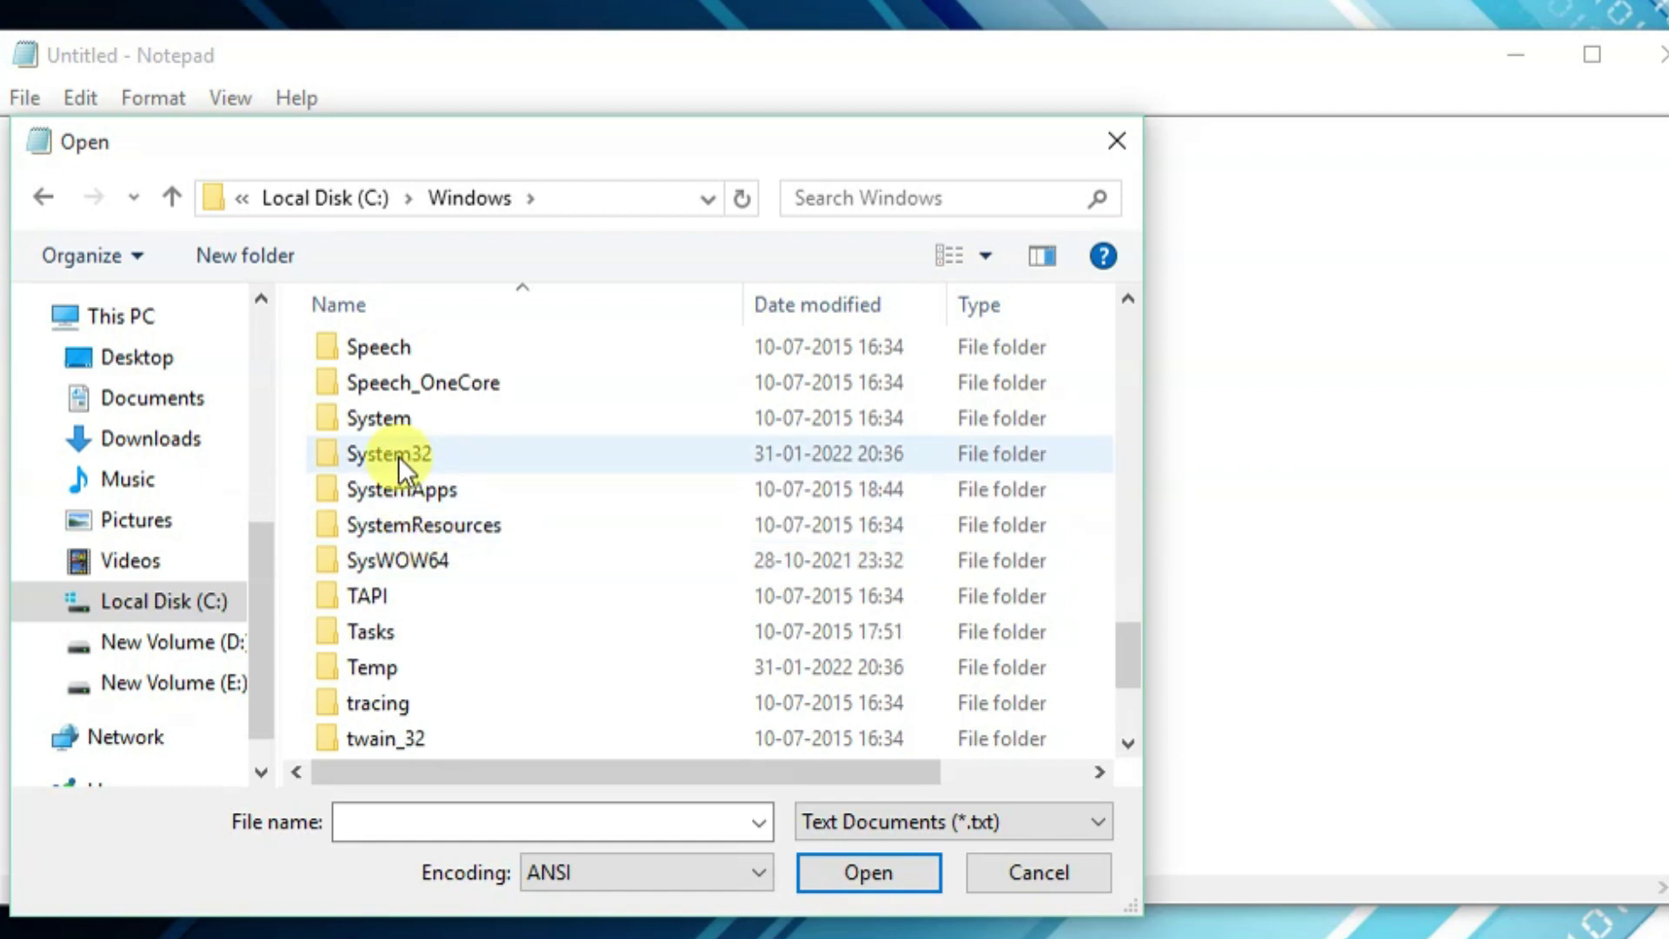
pyautogui.click(399, 455)
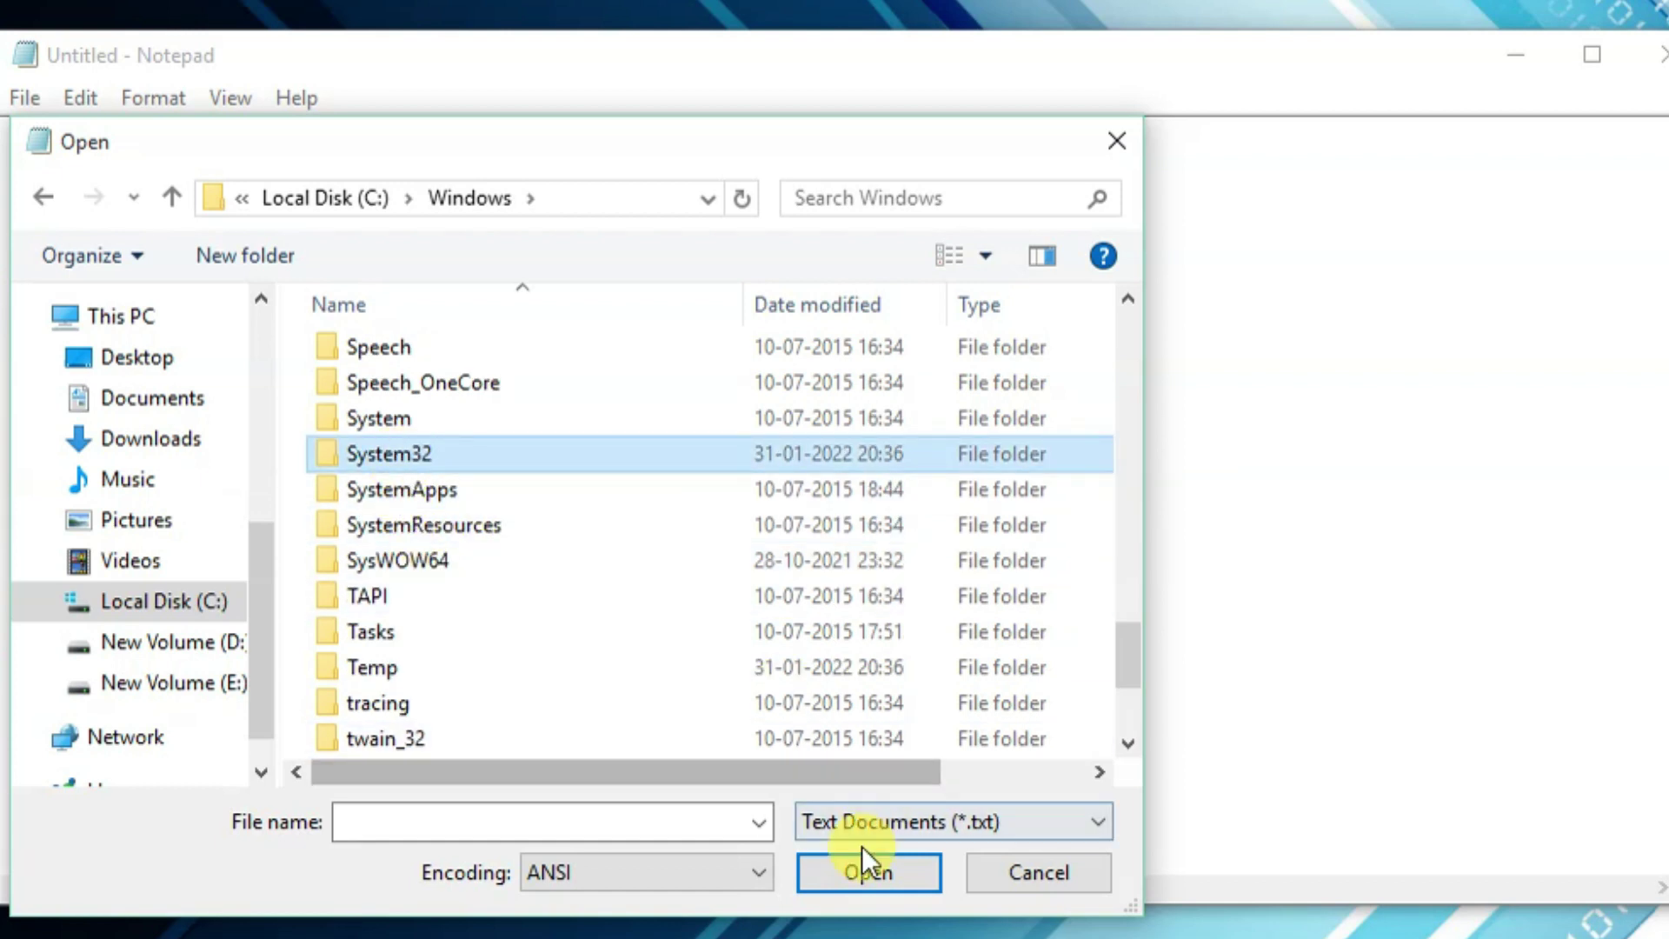
pyautogui.click(857, 873)
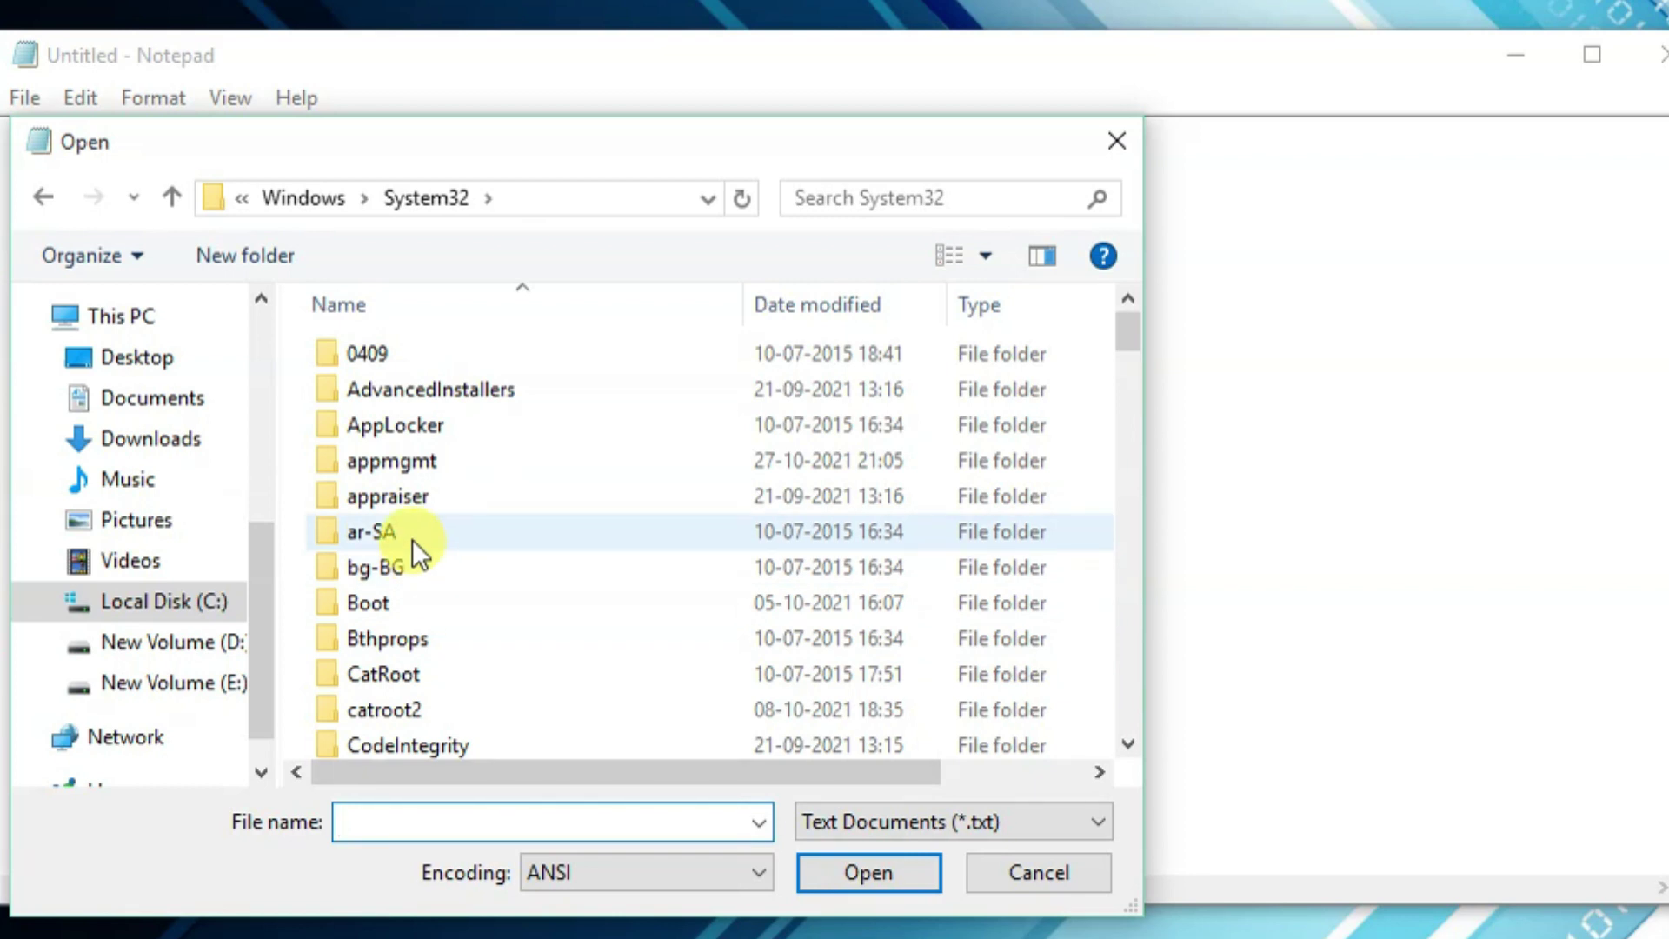
pyautogui.scroll(-6, 413, 539)
pyautogui.scroll(-16, 412, 539)
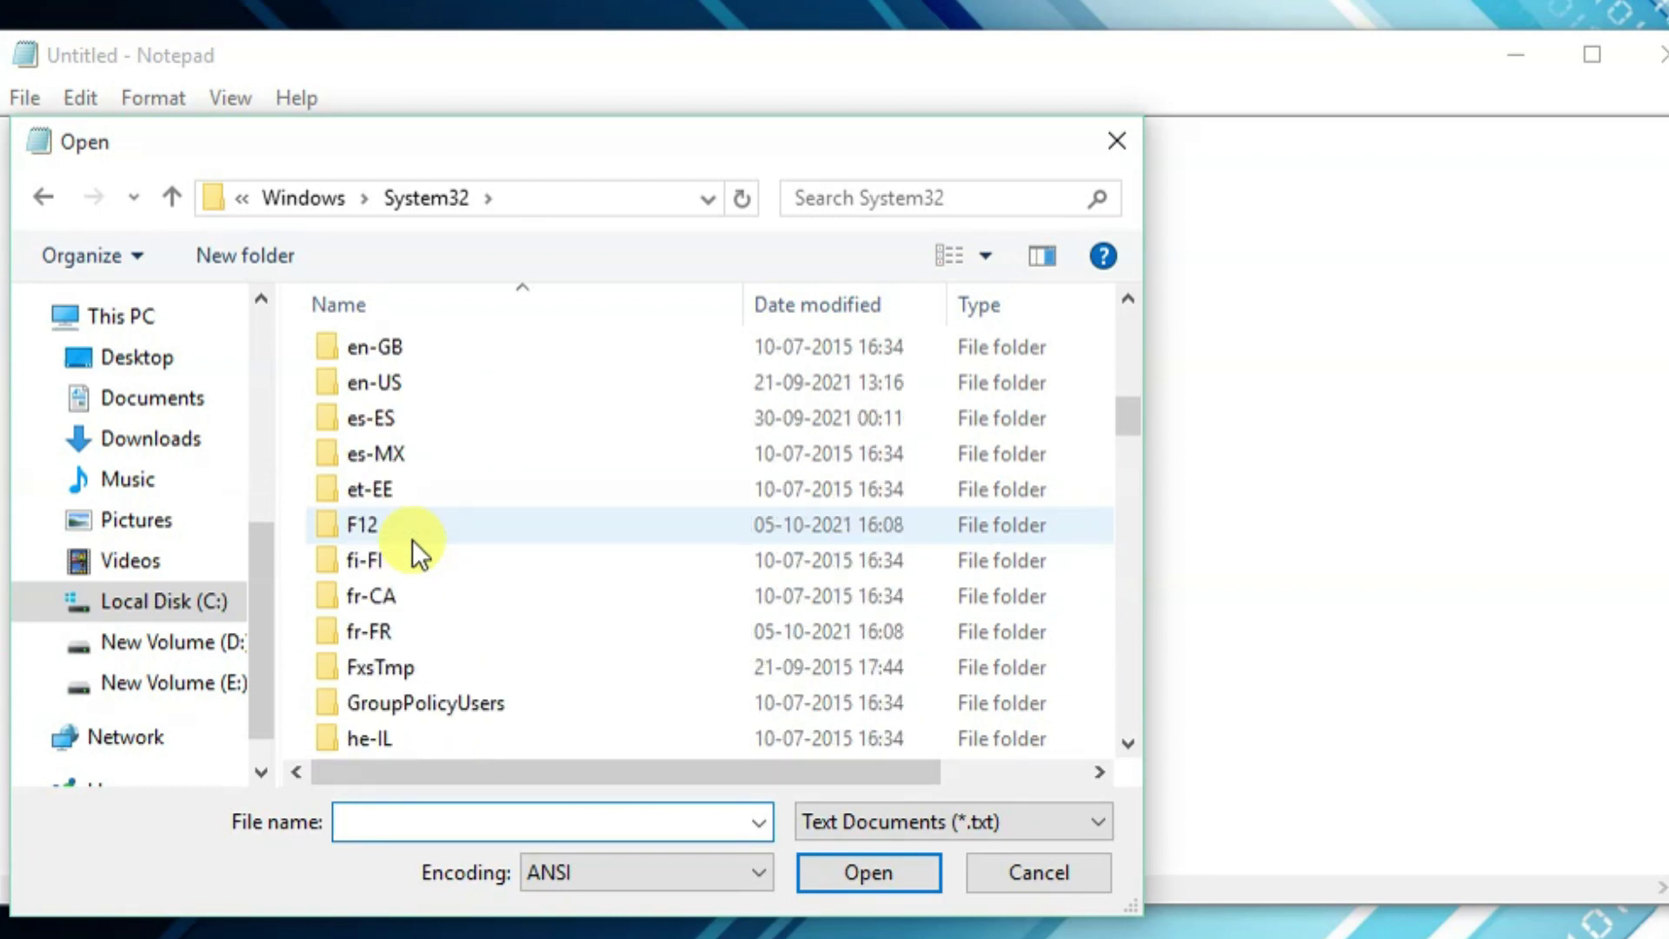
pyautogui.scroll(19, 410, 530)
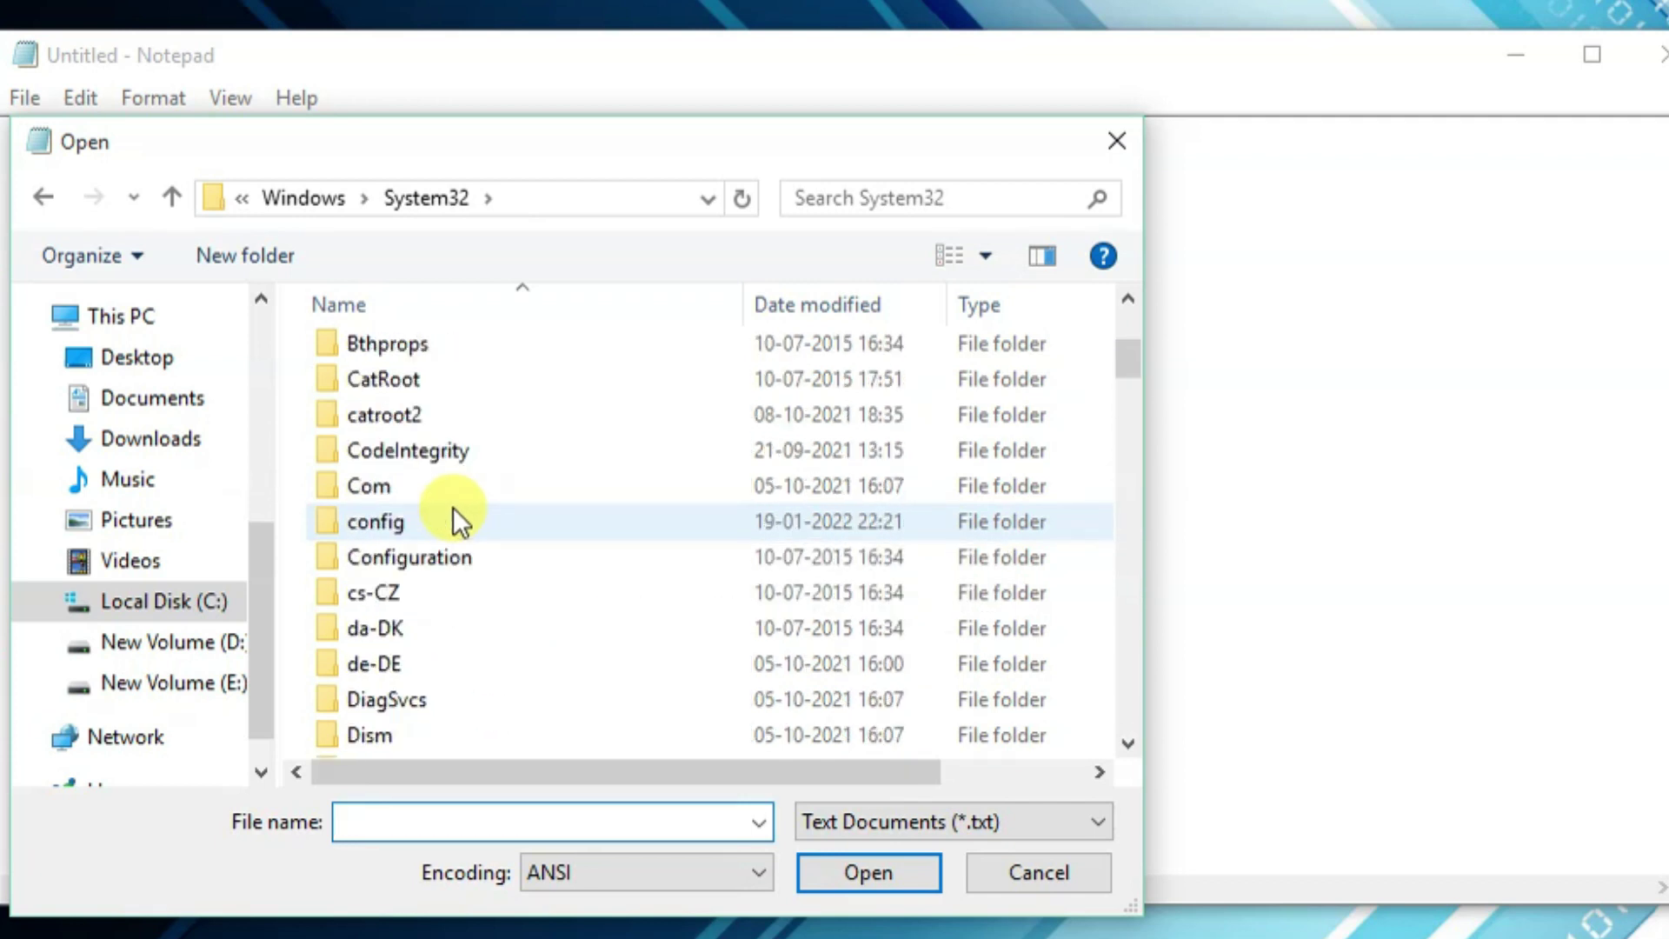
pyautogui.scroll(3, 454, 520)
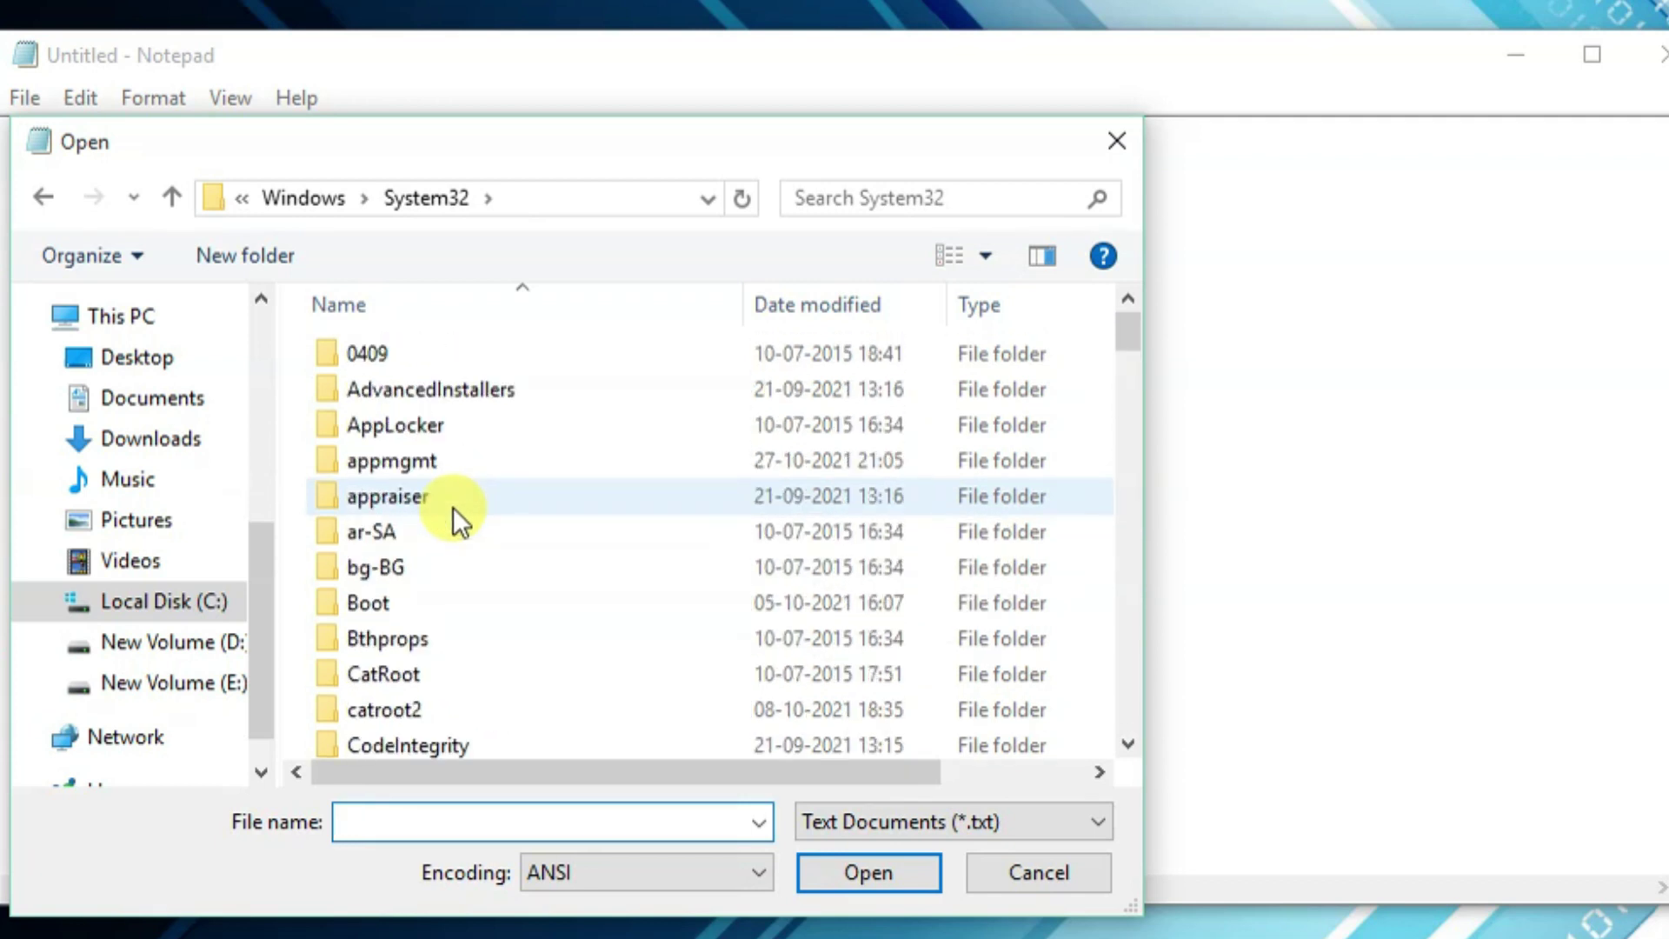
pyautogui.scroll(-3, 452, 507)
pyautogui.scroll(-3, 452, 508)
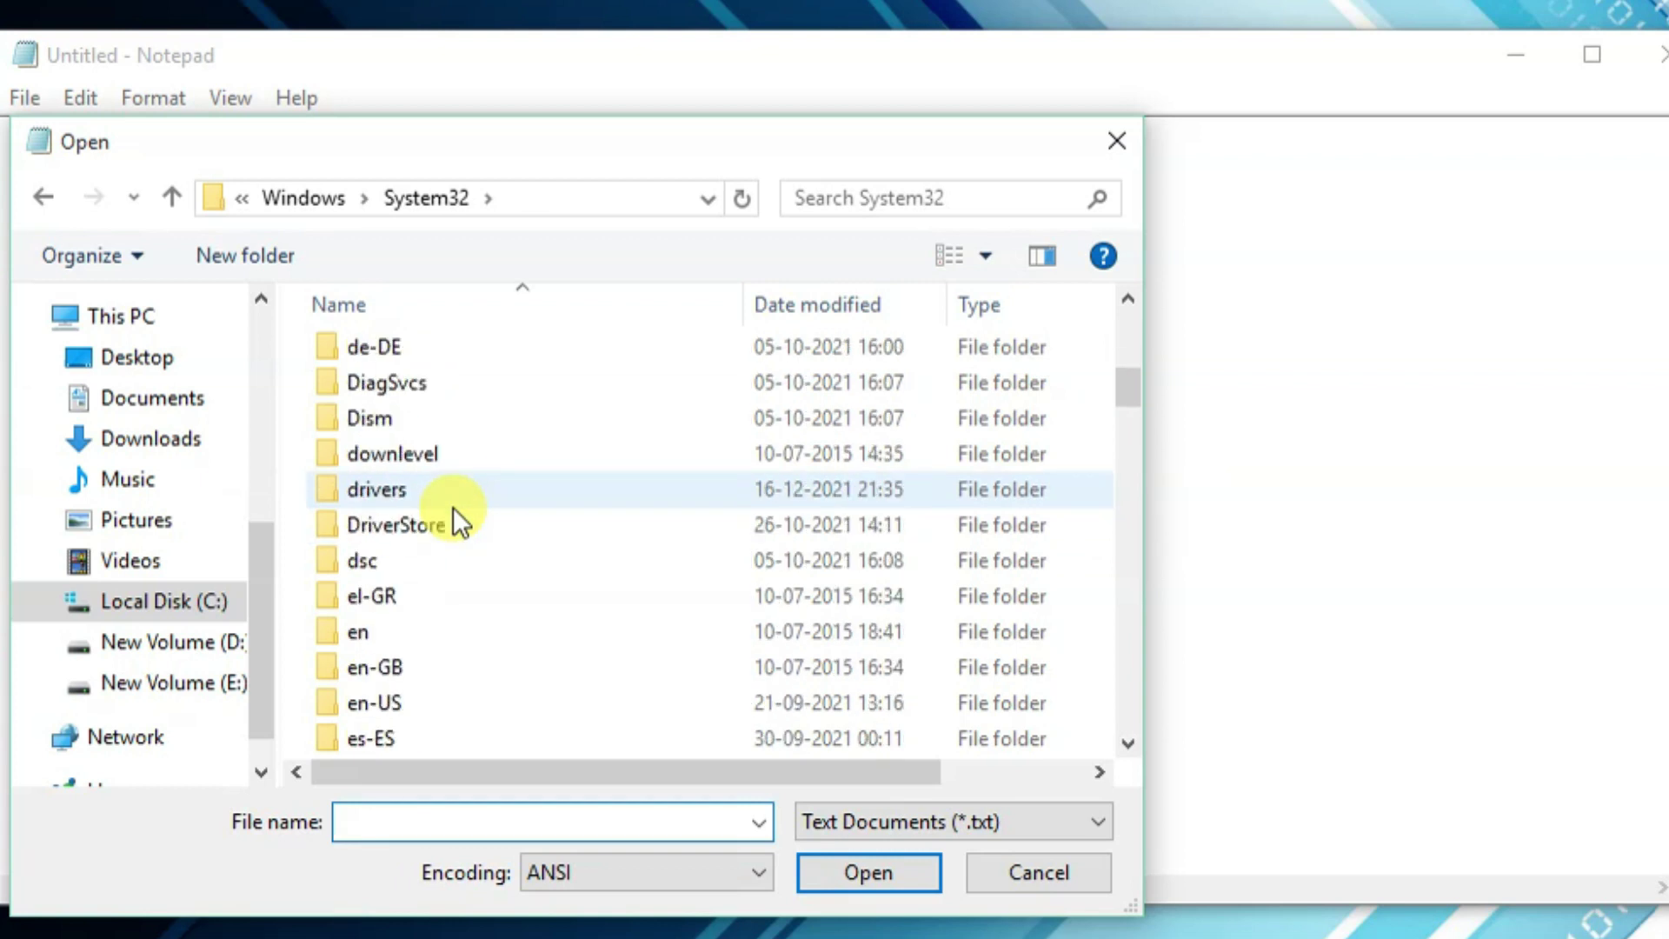
pyautogui.click(402, 490)
pyautogui.doubleClick(402, 490)
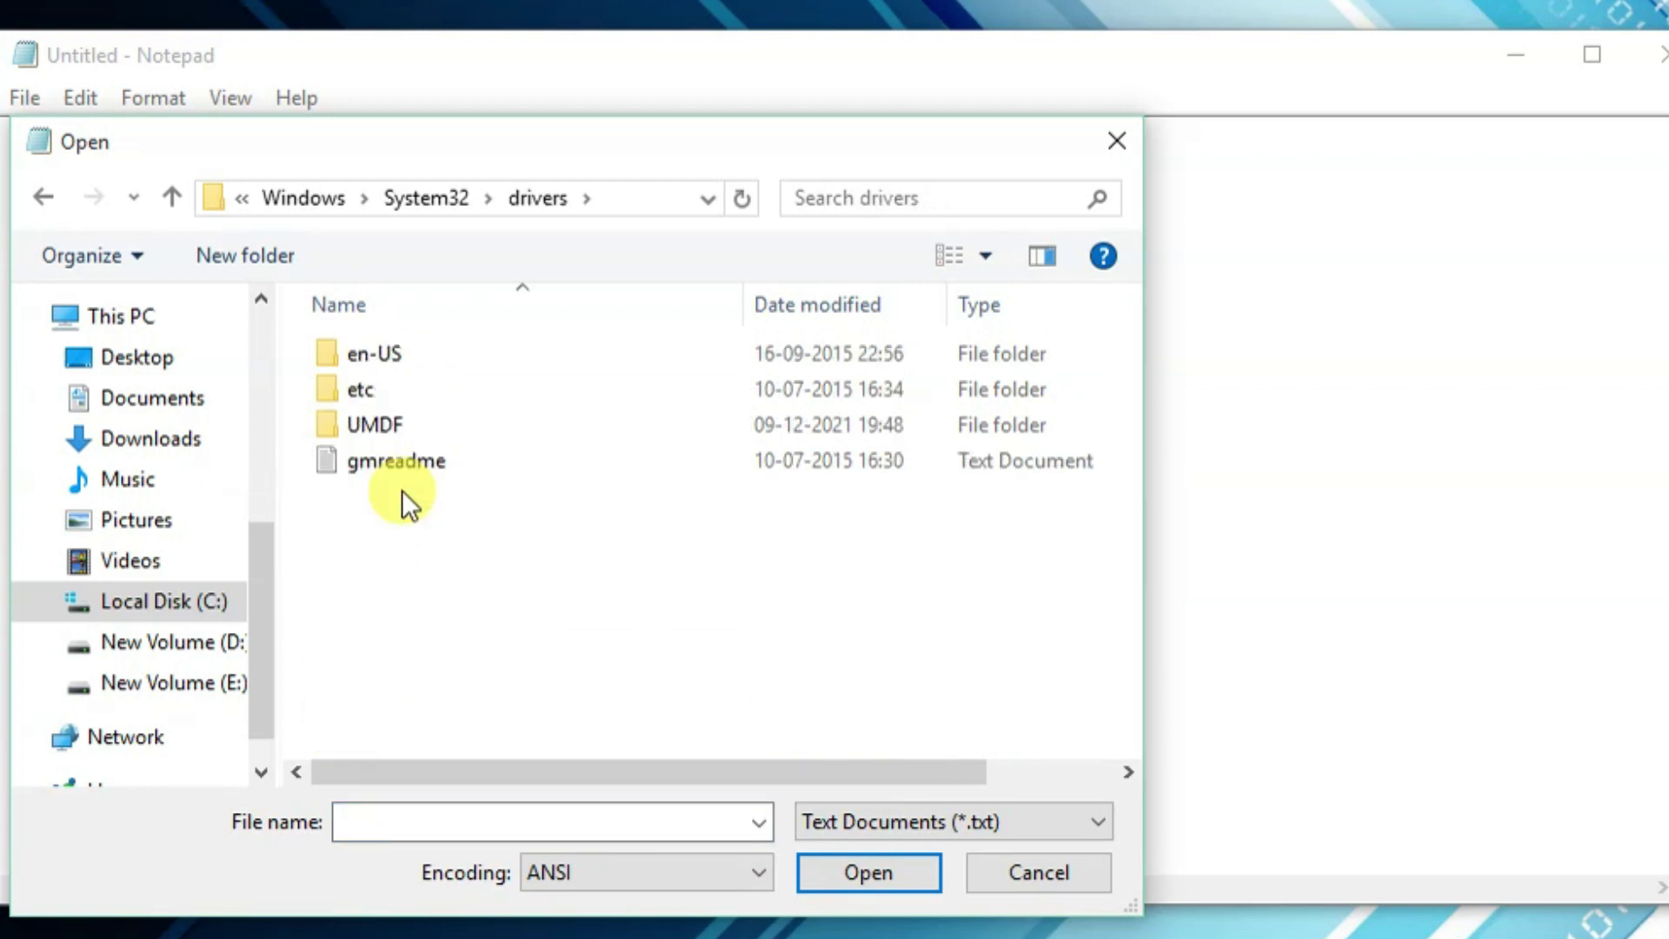
pyautogui.doubleClick(368, 388)
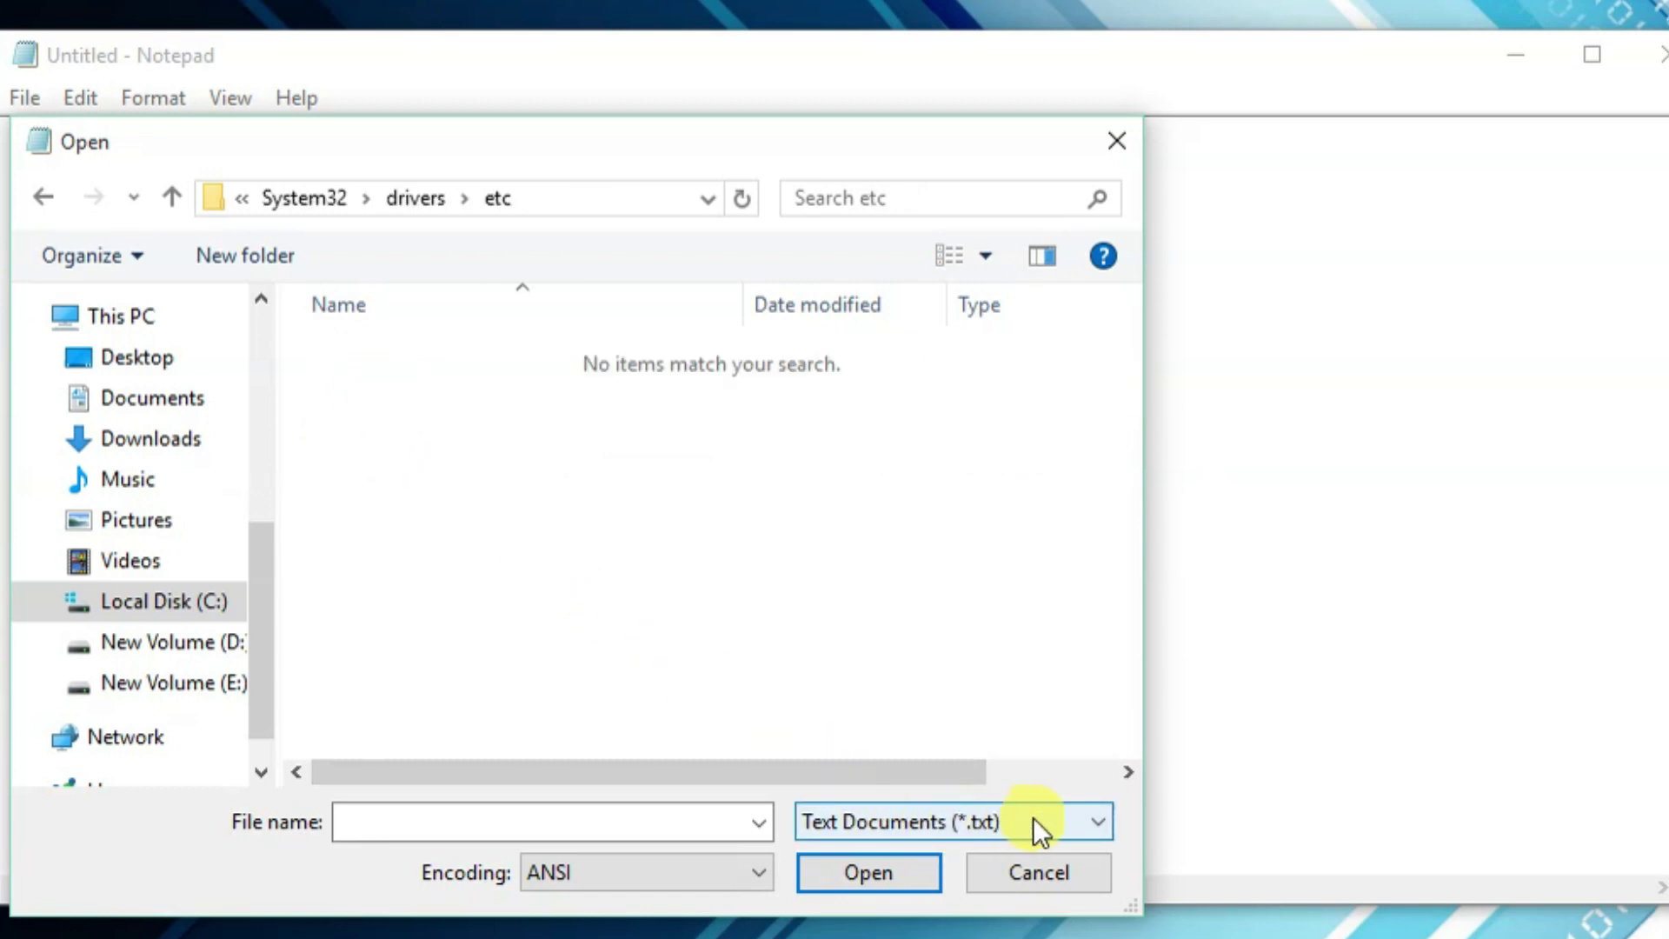
# Step: Switch the file filter from Text Documents to All Files and open hosts
pyautogui.click(1073, 817)
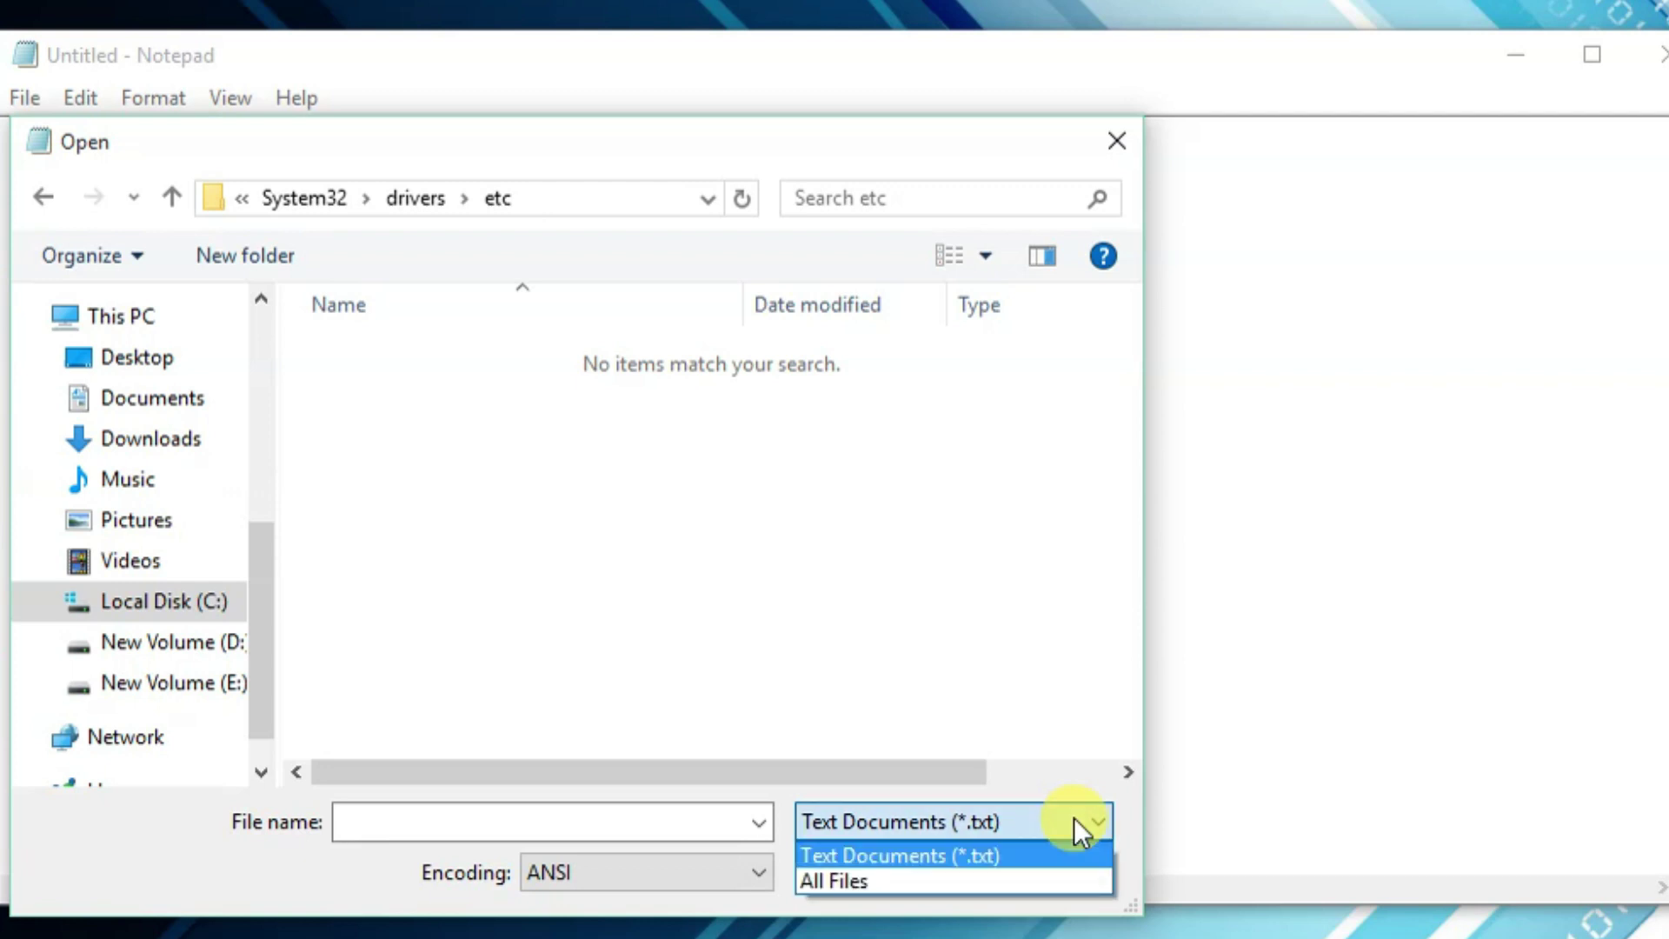
pyautogui.click(902, 877)
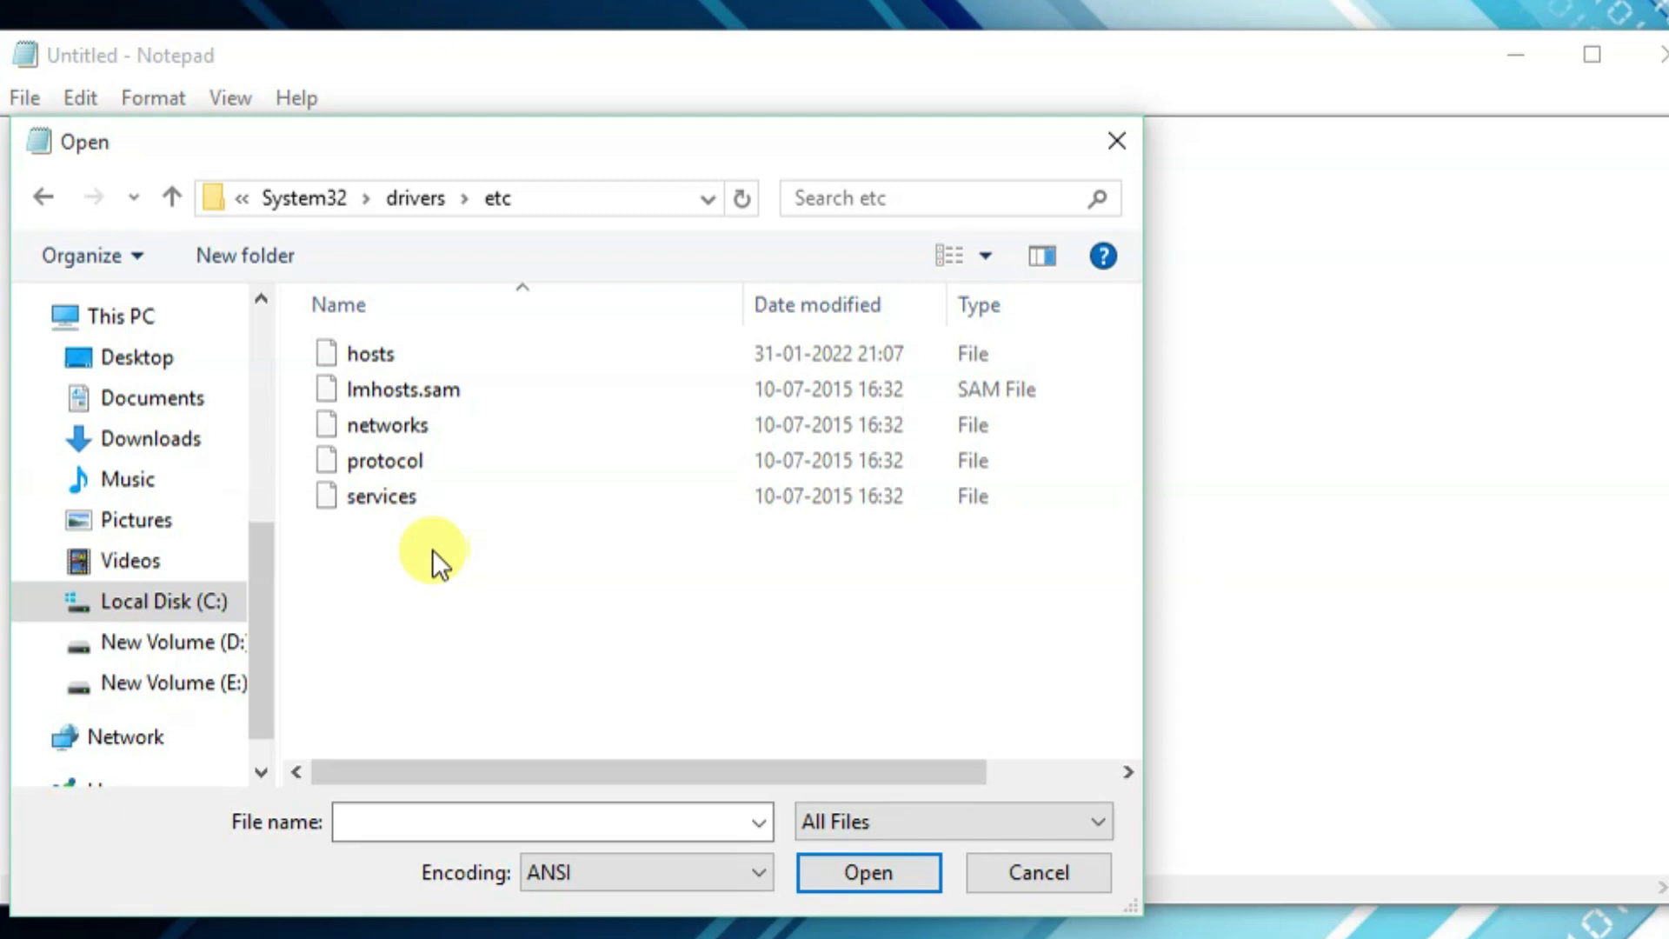
pyautogui.doubleClick(373, 353)
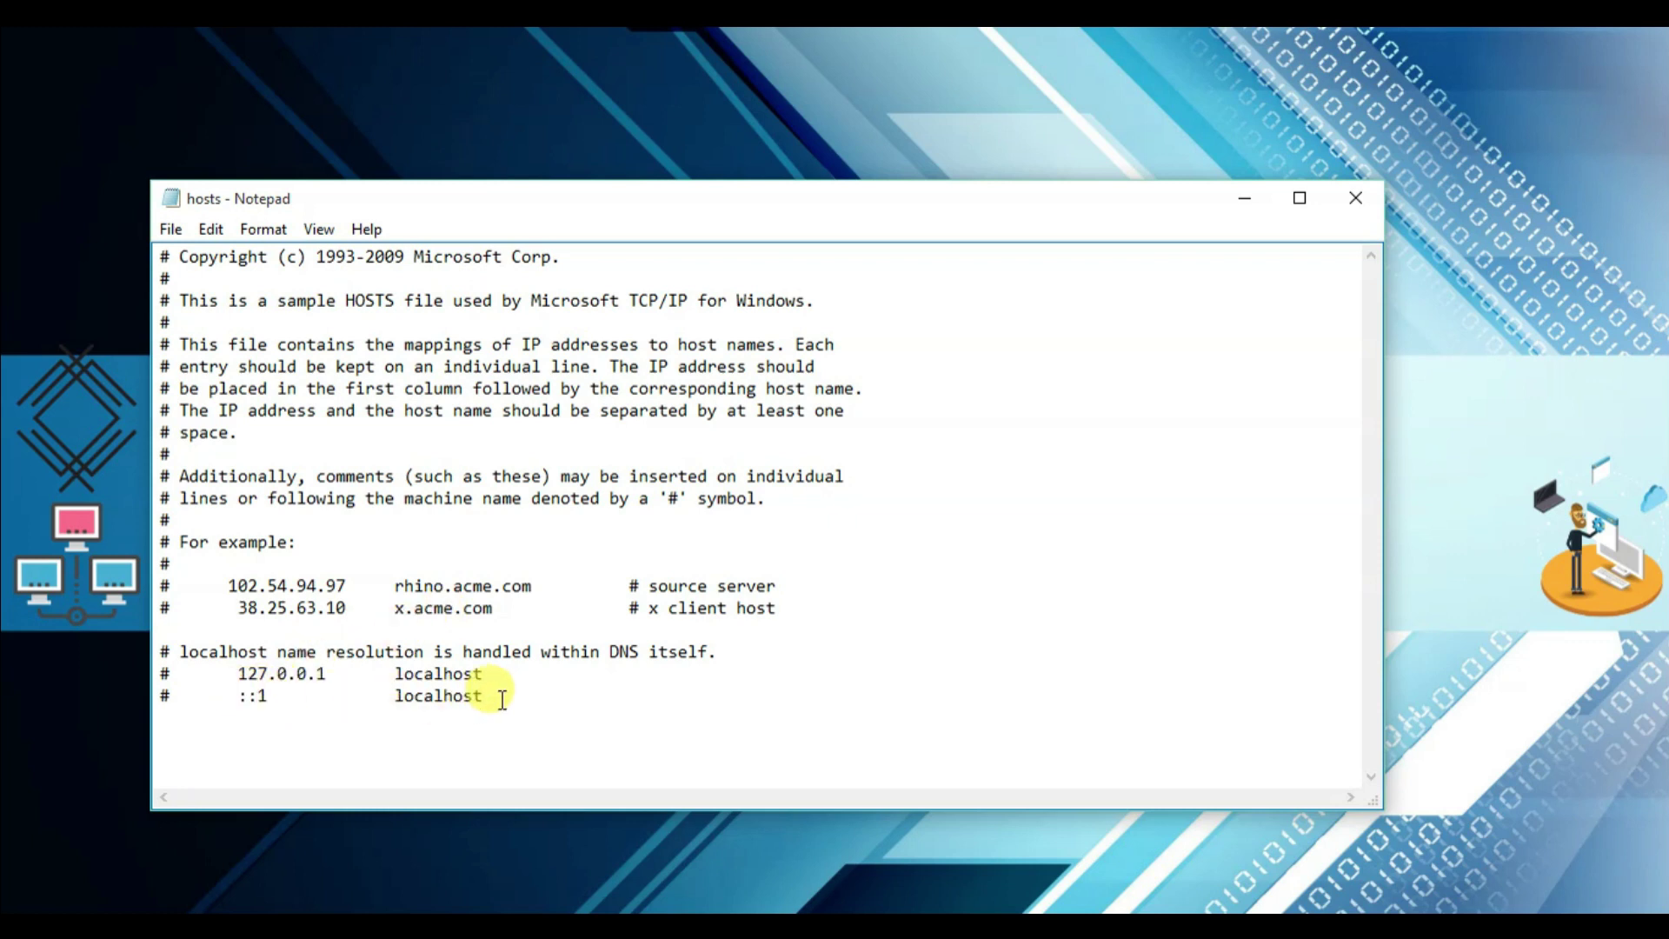
pyautogui.press('Return')
pyautogui.write('127')
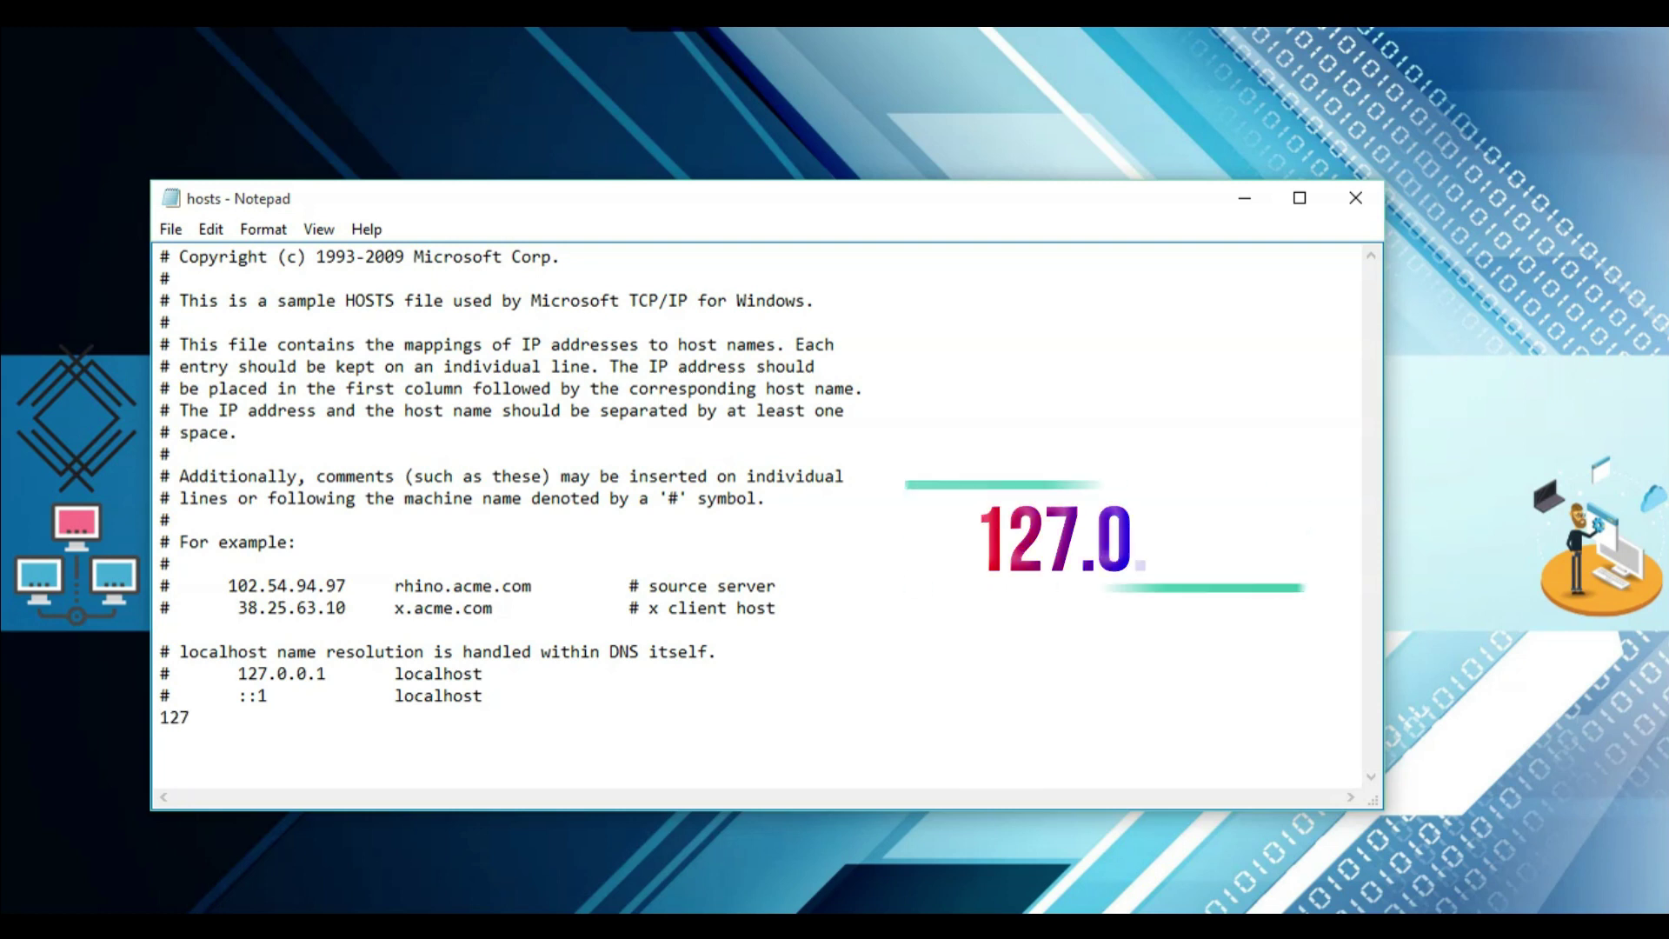
pyautogui.write('.0.')
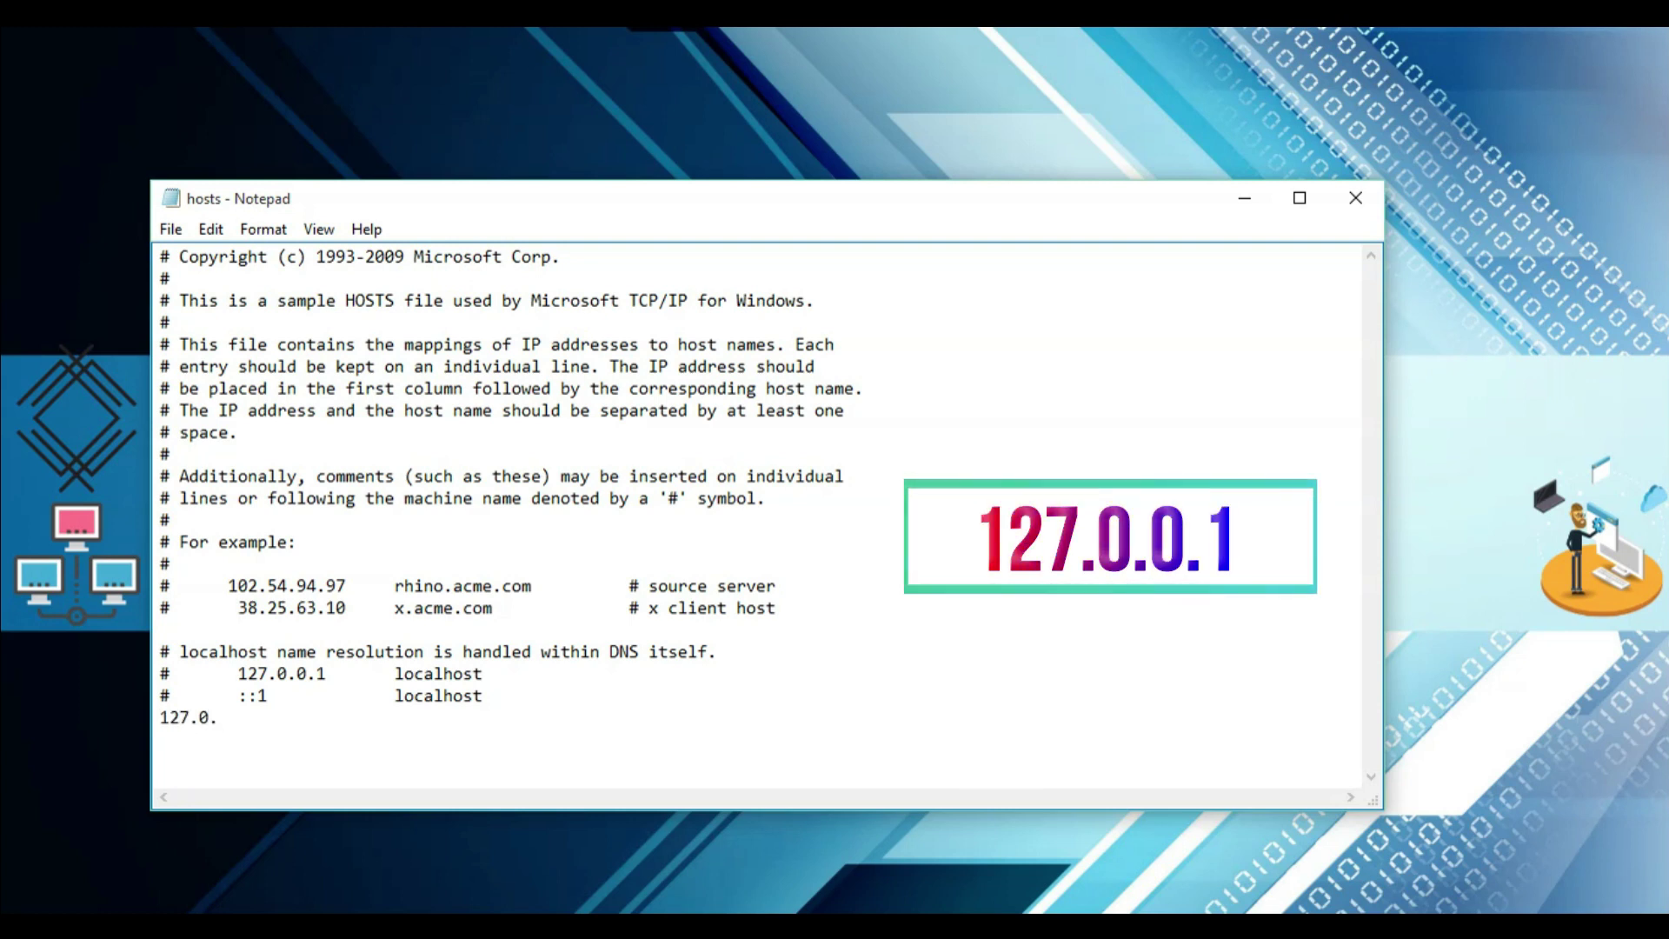
pyautogui.write('0')
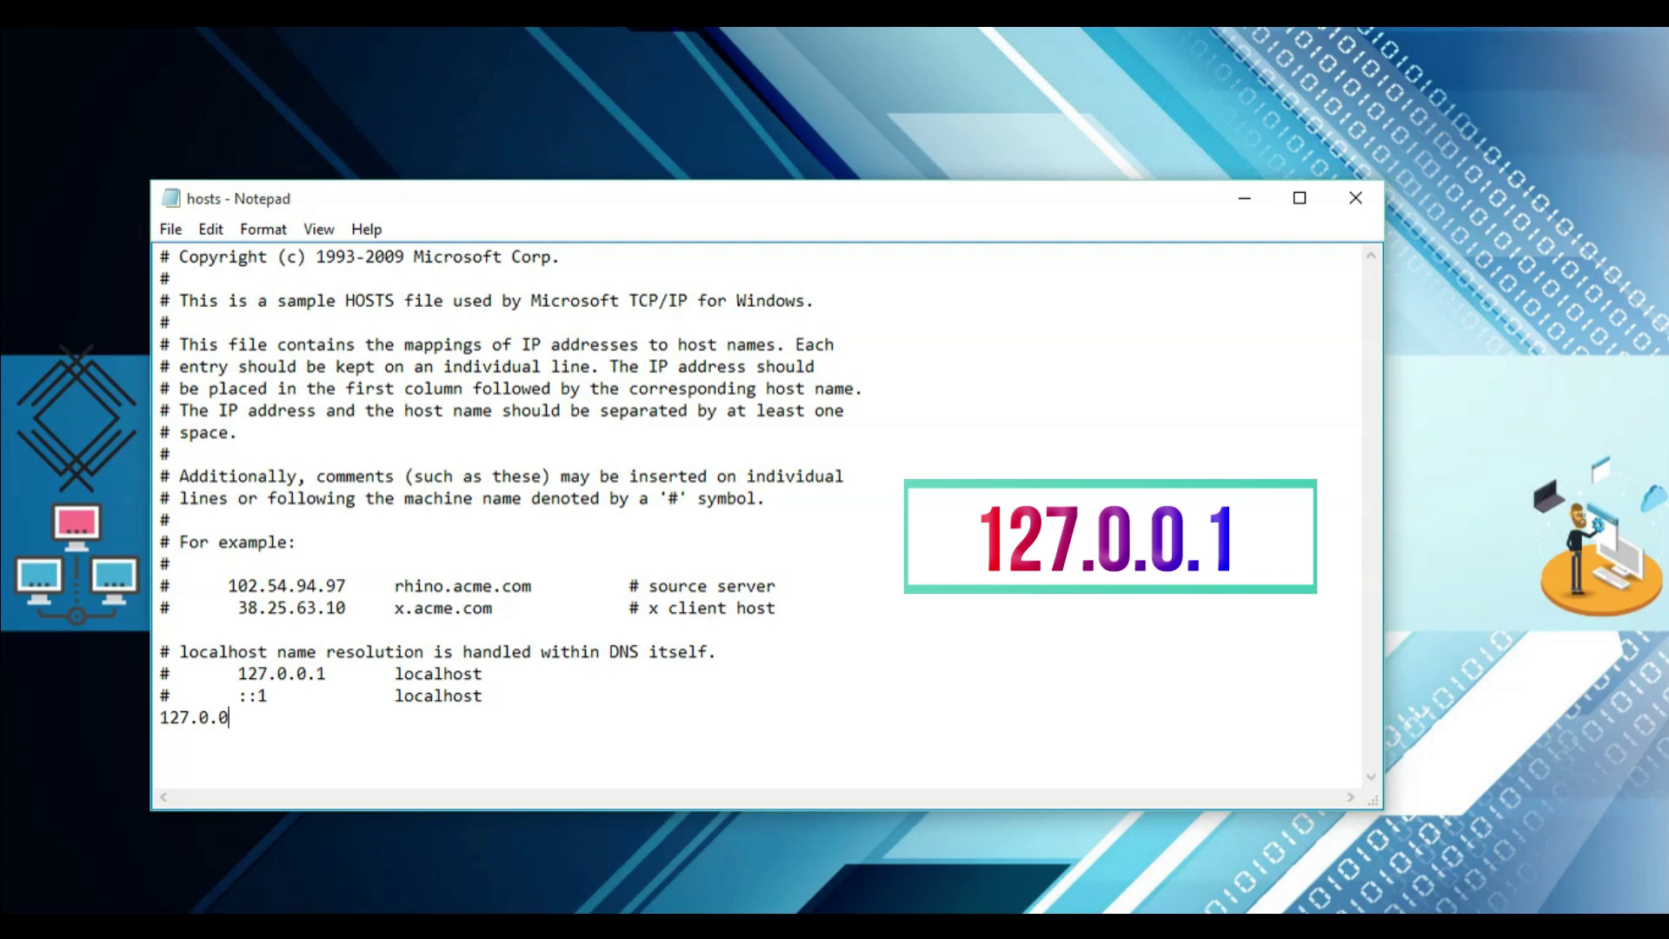
pyautogui.write('.1')
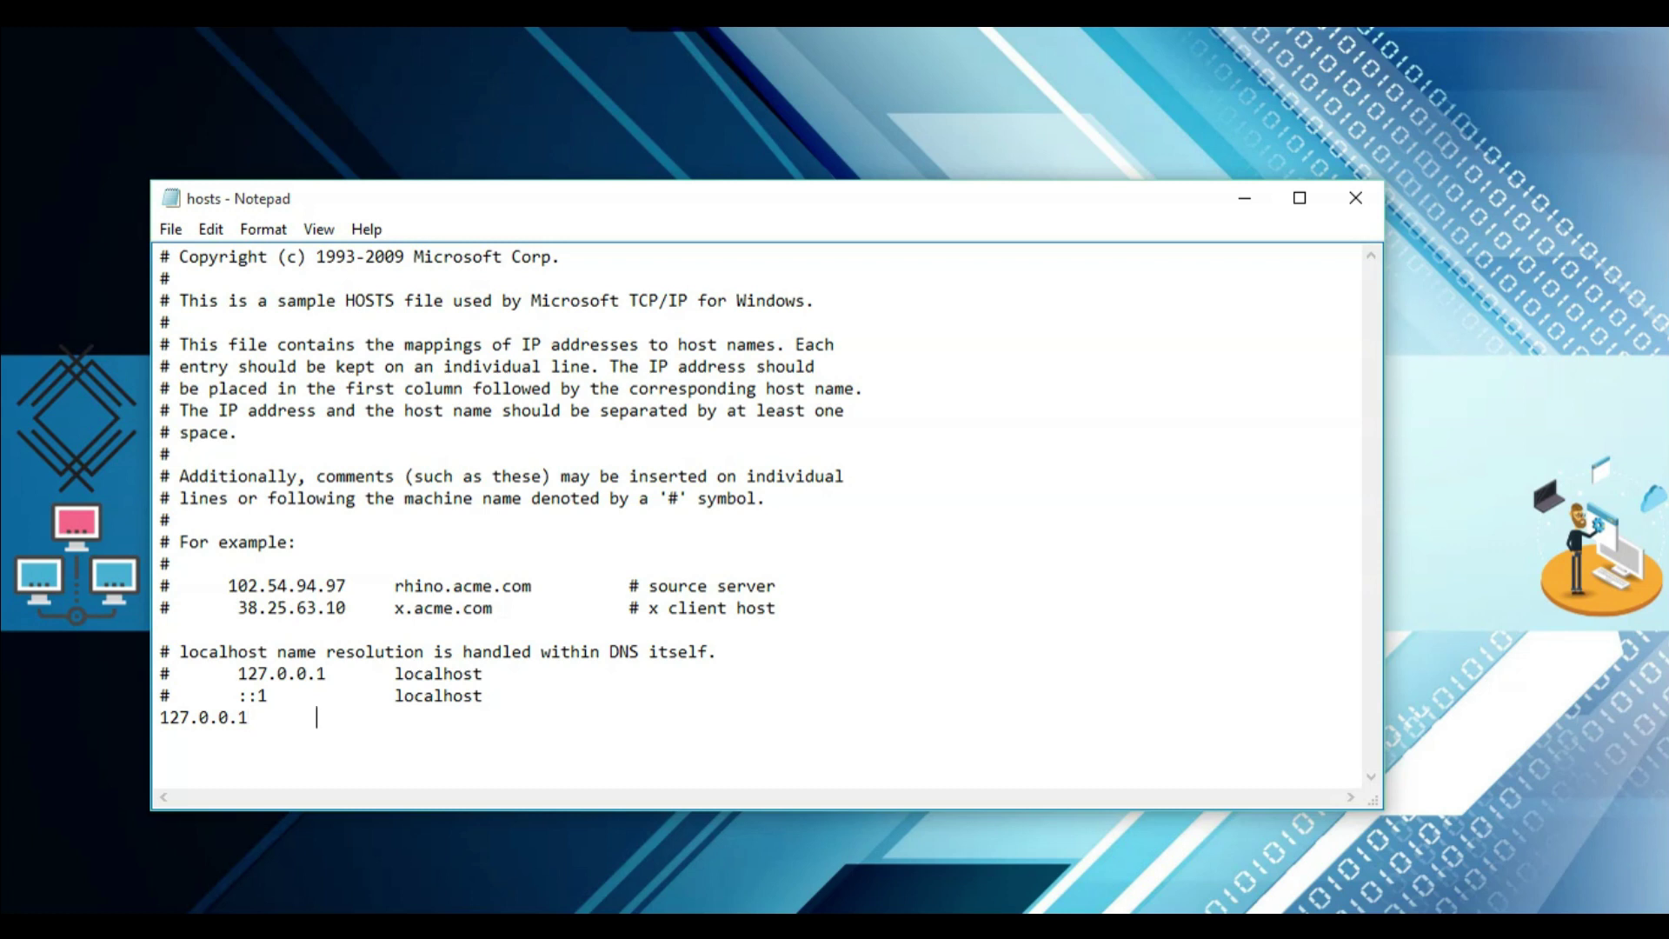
pyautogui.press('Tab')
pyautogui.press('Tab')
pyautogui.write('www.facebook.com')
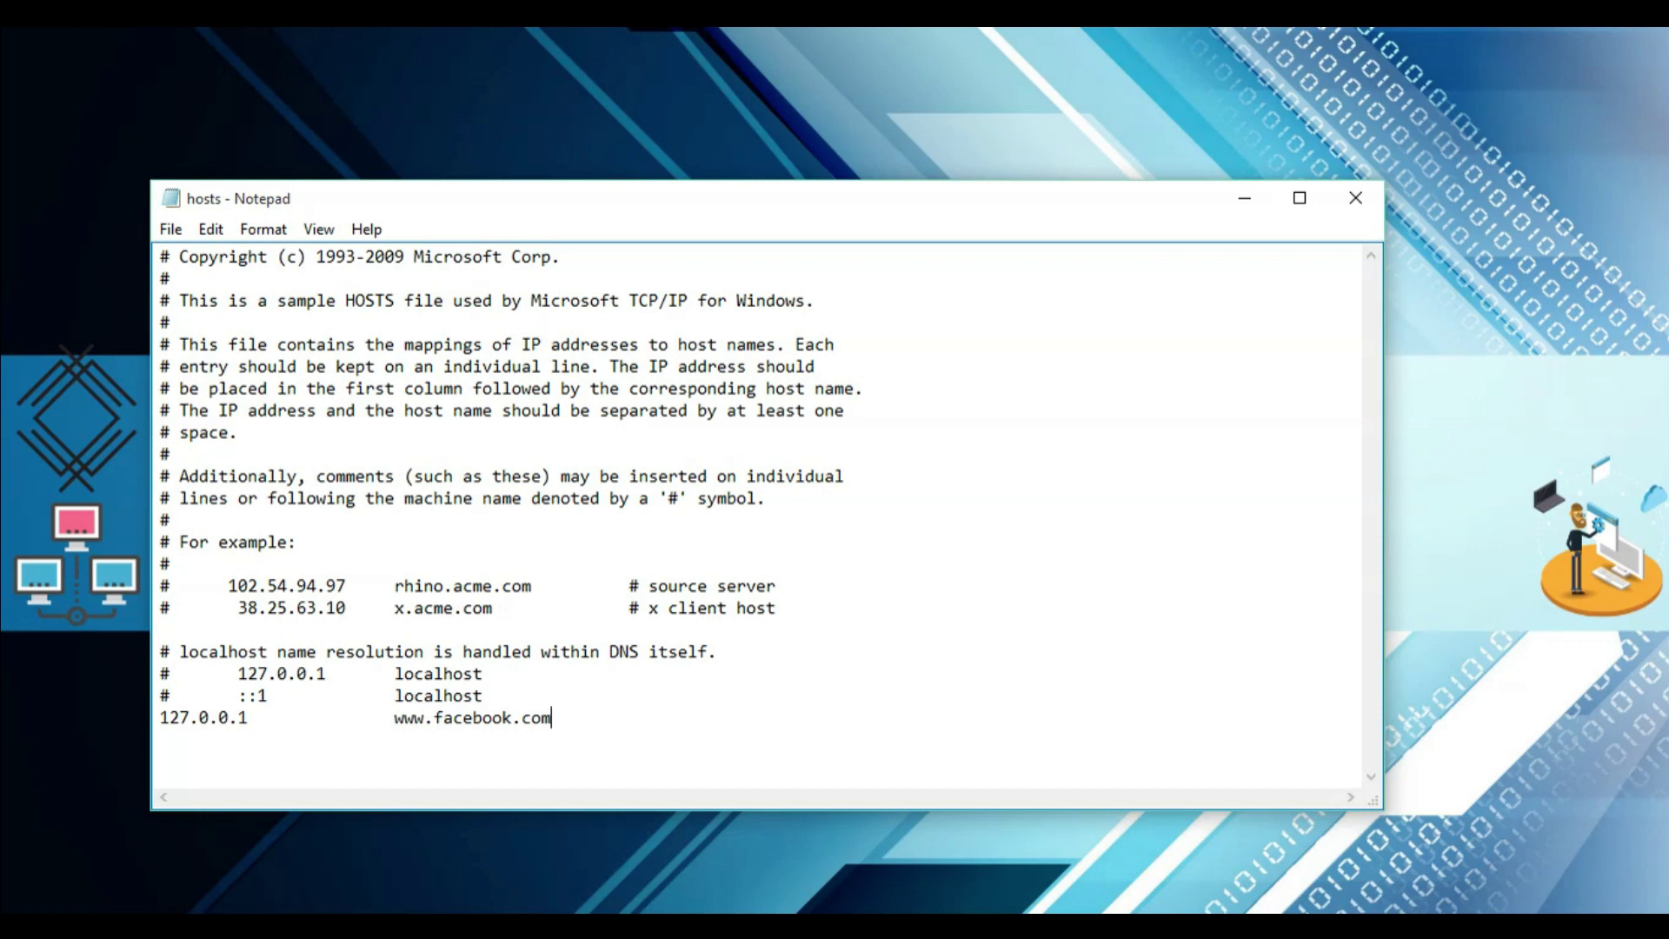
pyautogui.press('Return')
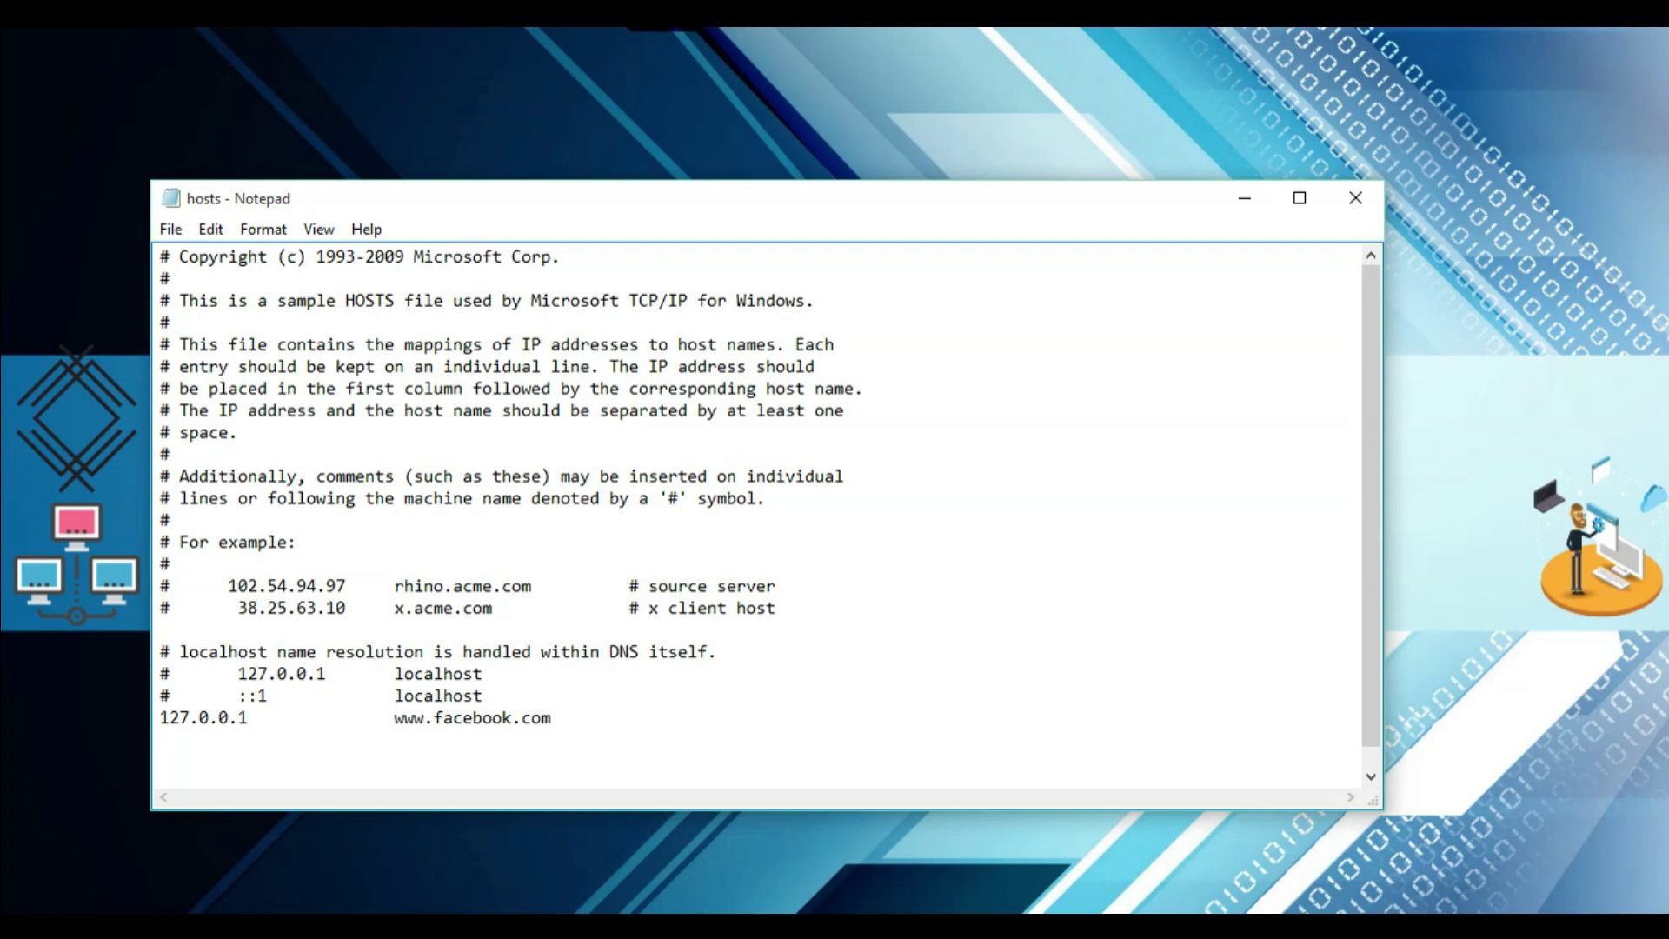
pyautogui.write('127.0.0.')
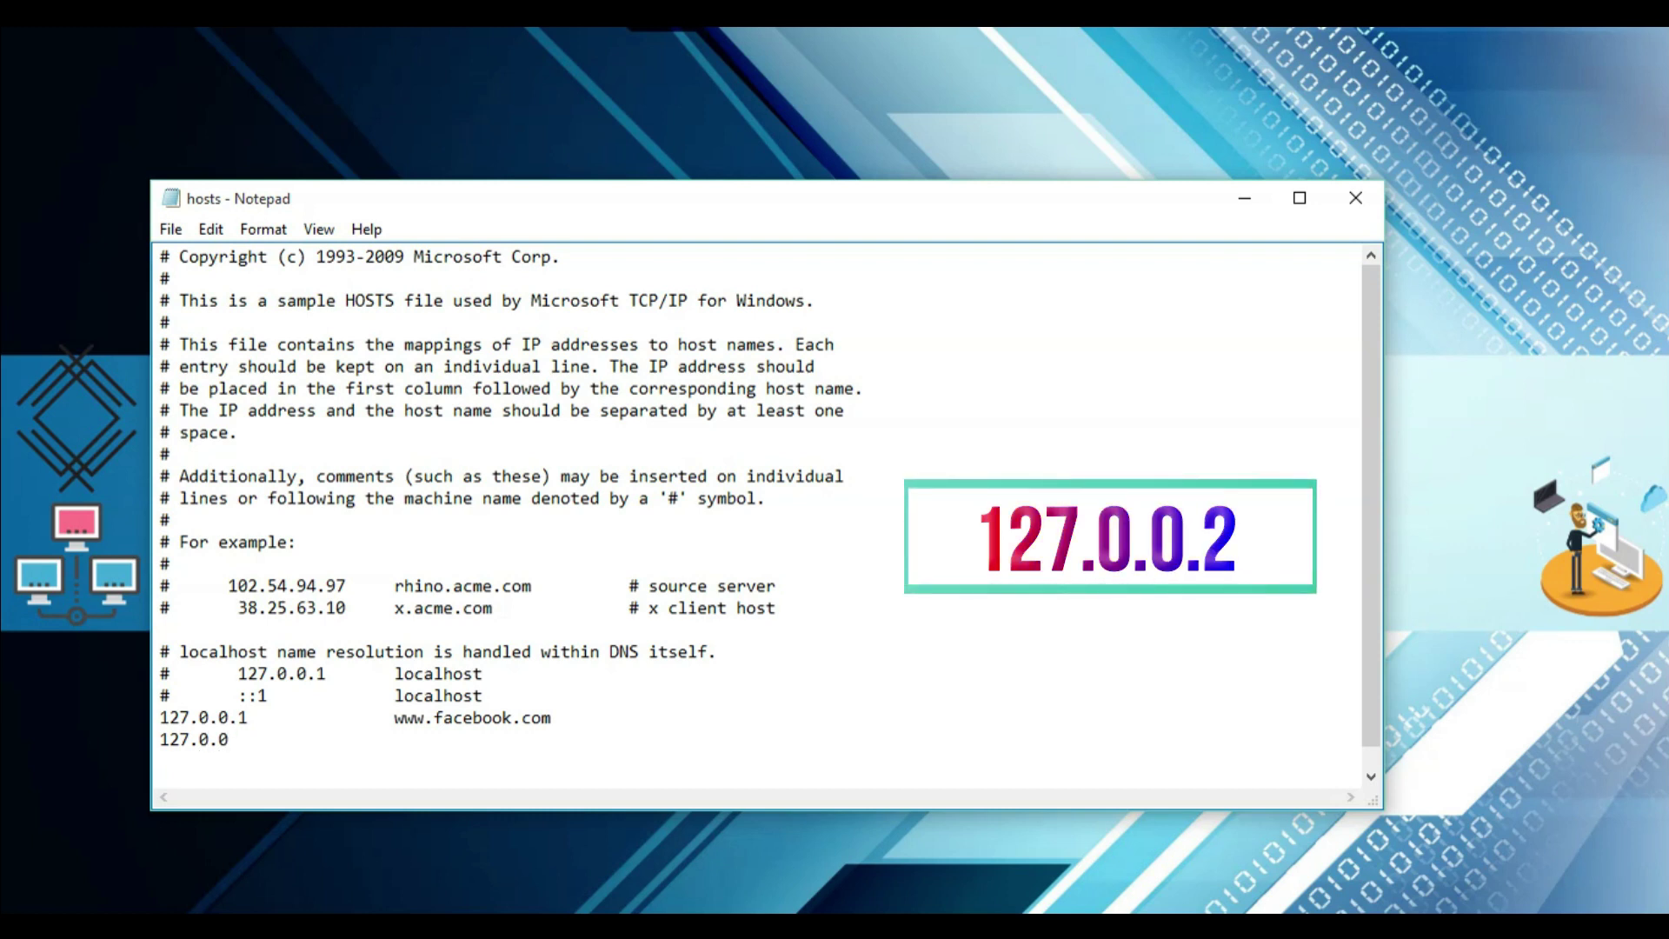
pyautogui.write('2')
pyautogui.press('Tab')
pyautogui.write('www.youtube.com')
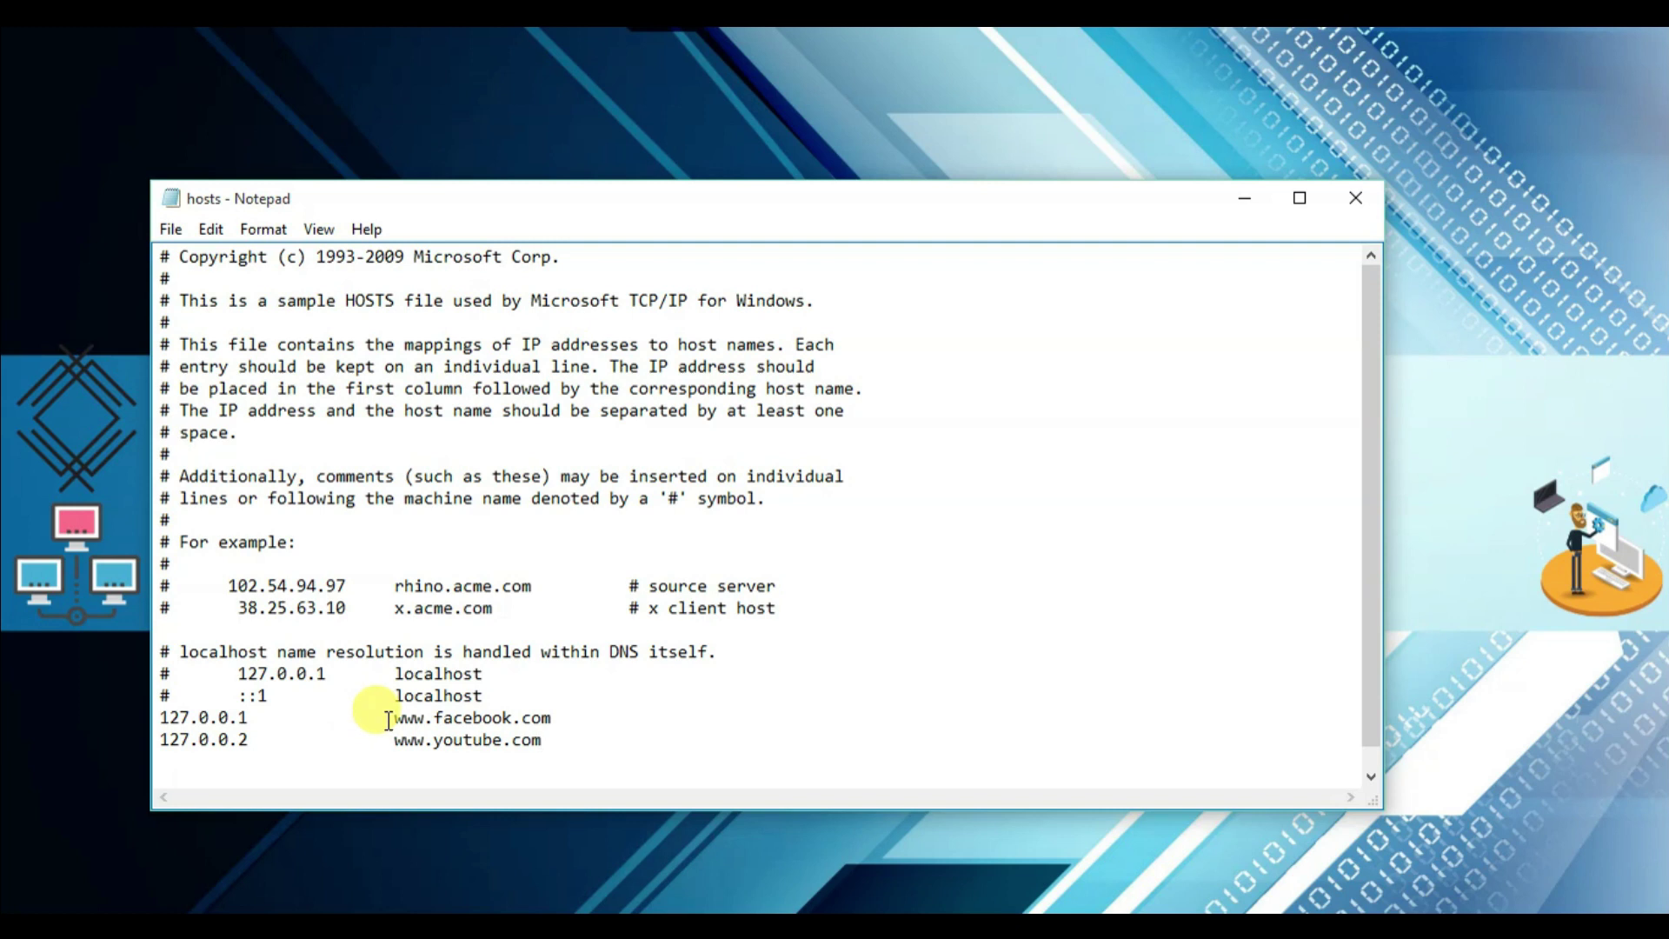
# Step: Save the hosts file with File > Save and close Notepad
pyautogui.click(171, 231)
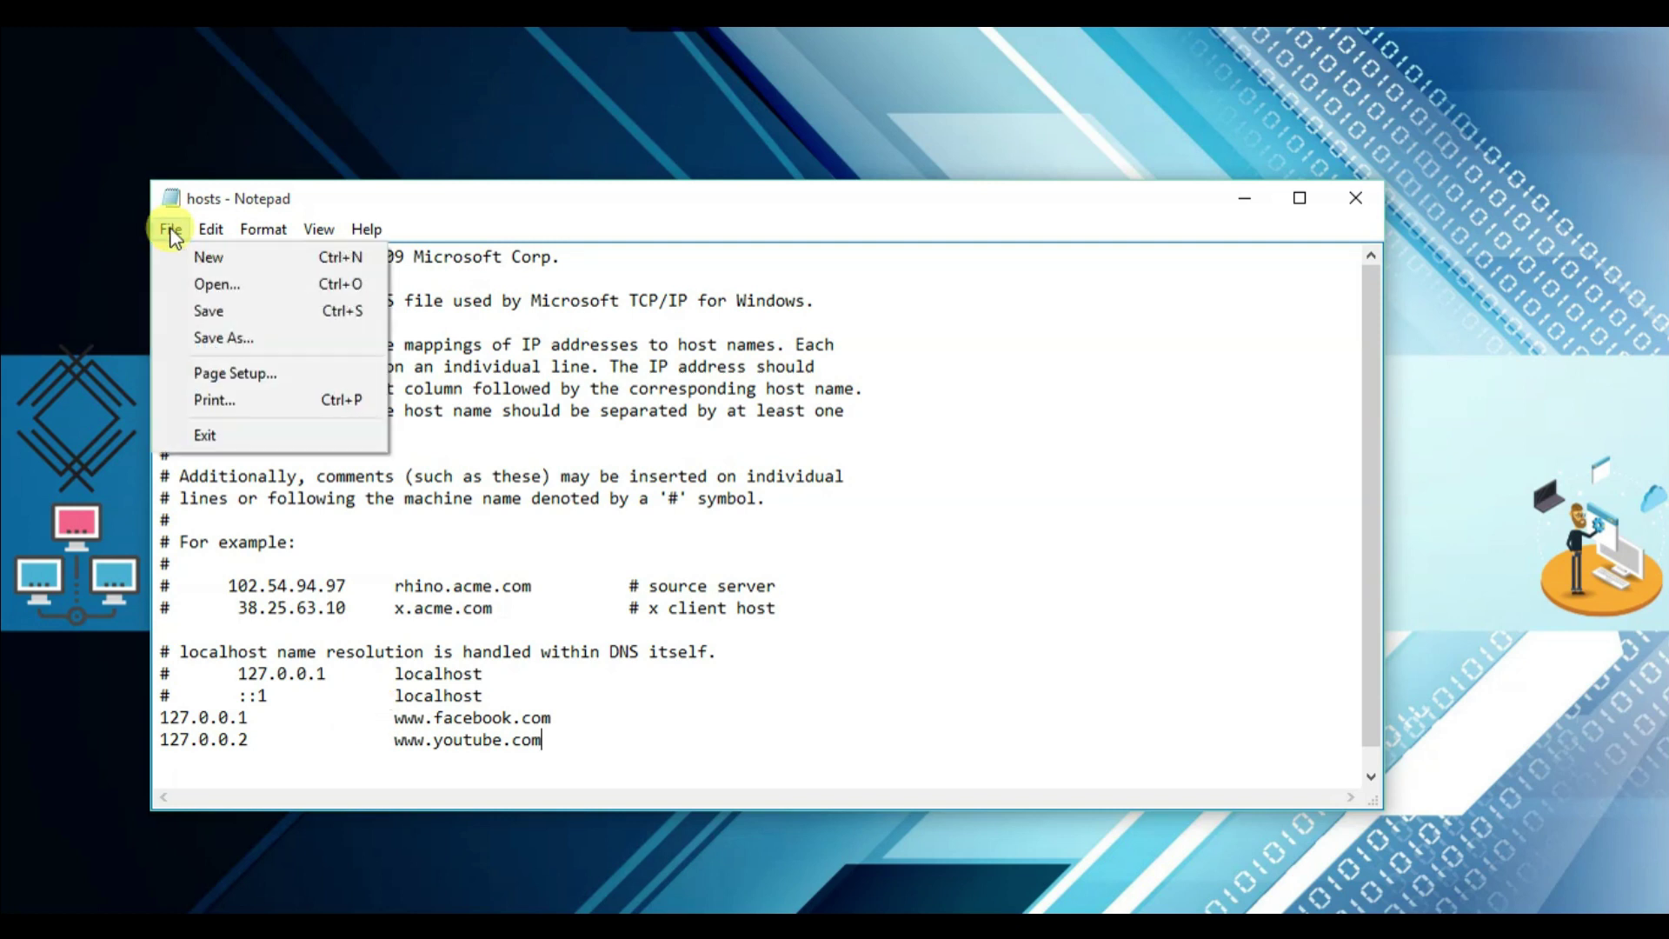
pyautogui.click(214, 310)
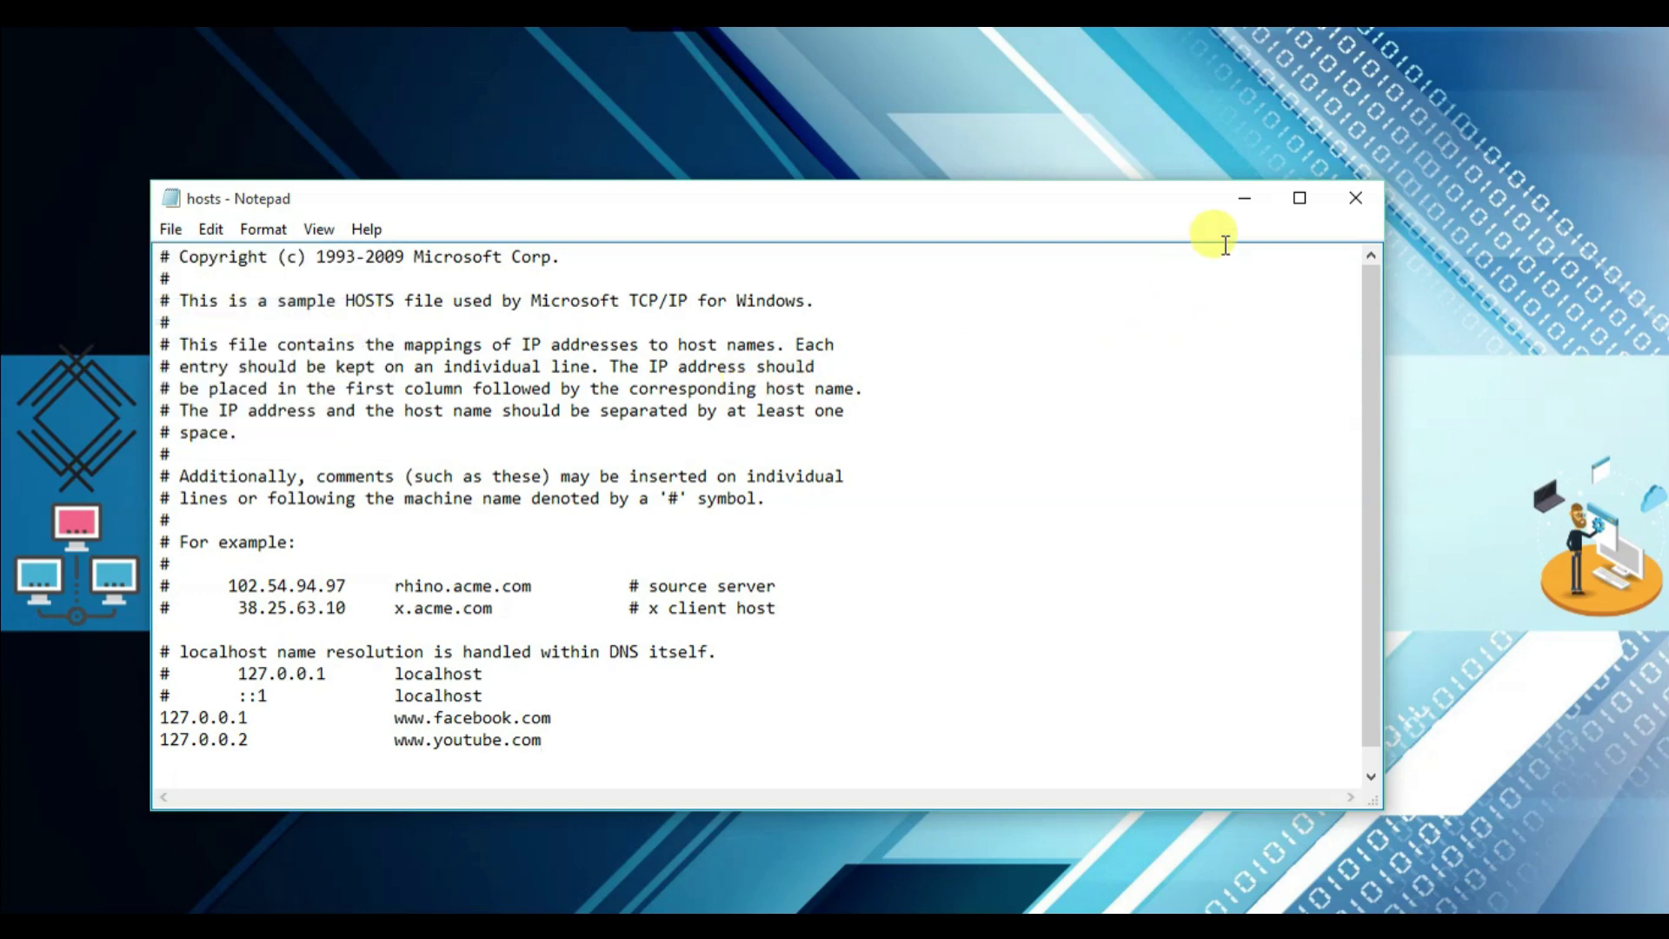
pyautogui.click(1349, 204)
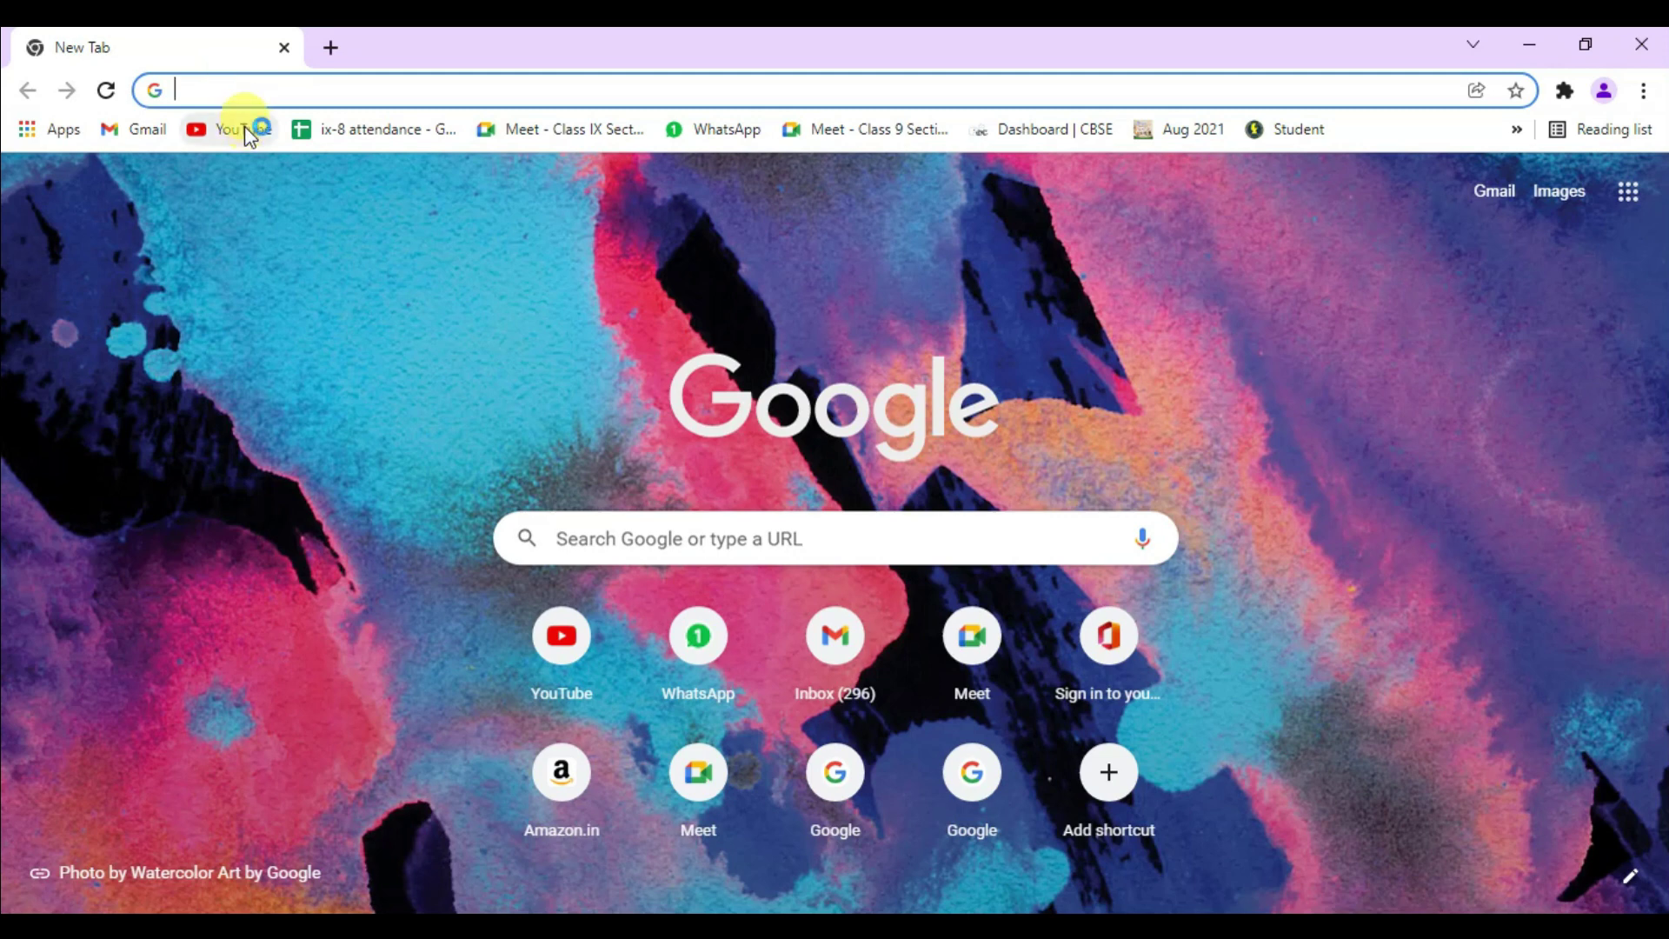
# Step: Load YouTube and facebook.com, confirming the 'This site can't be reached' error
pyautogui.click(246, 129)
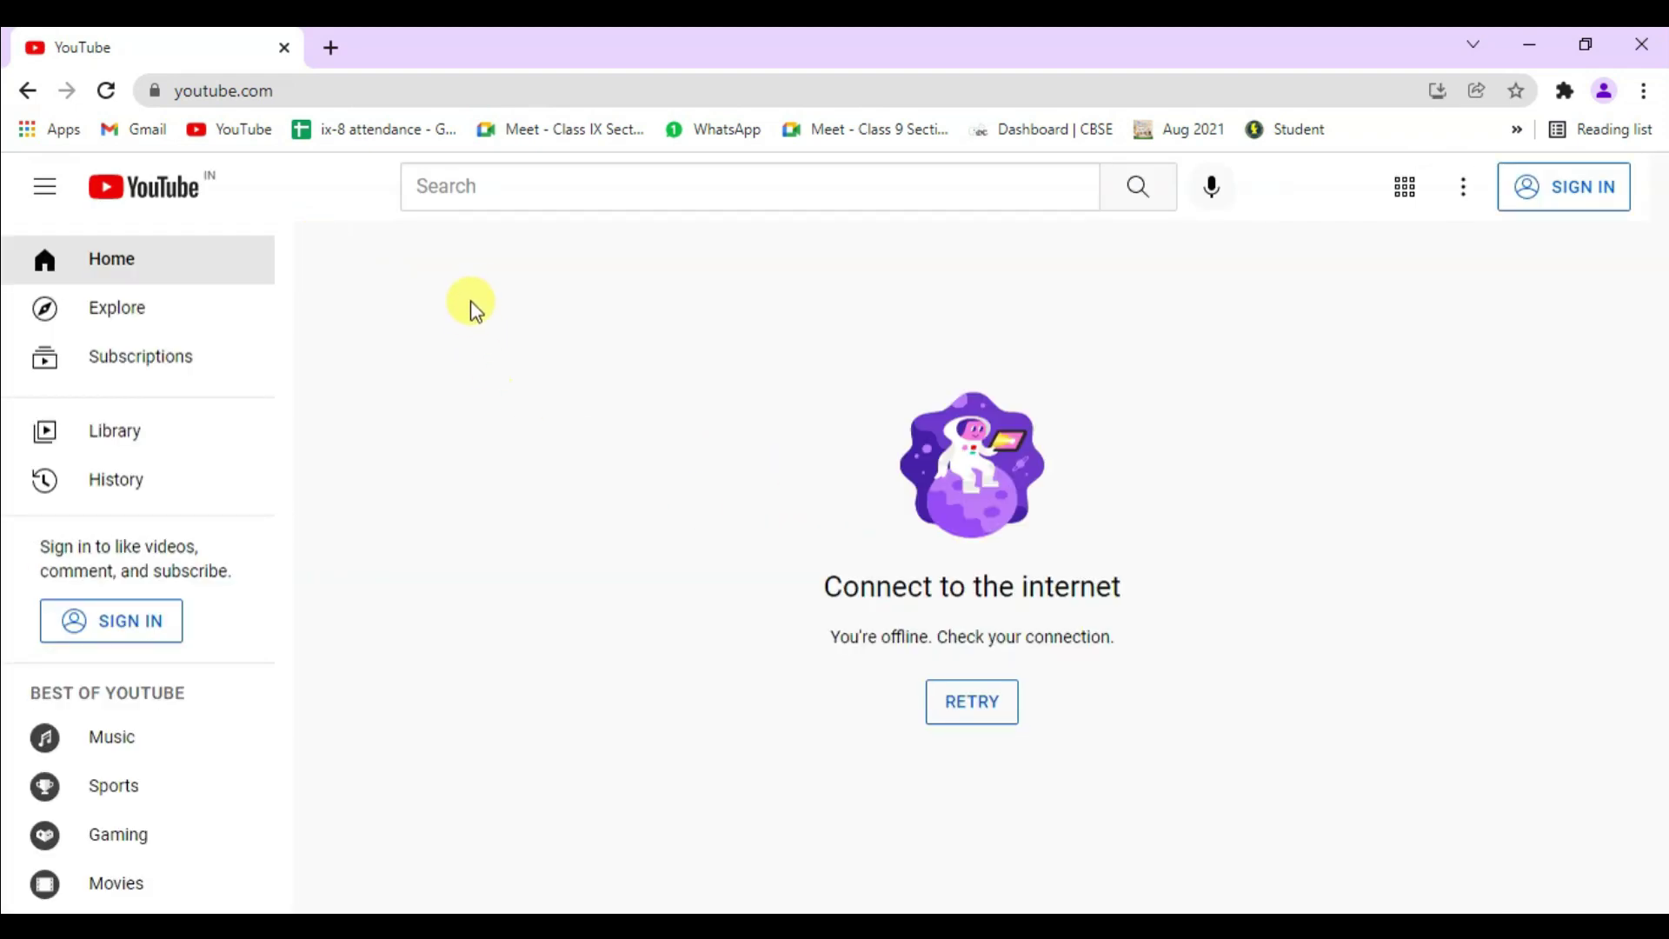
pyautogui.click(333, 49)
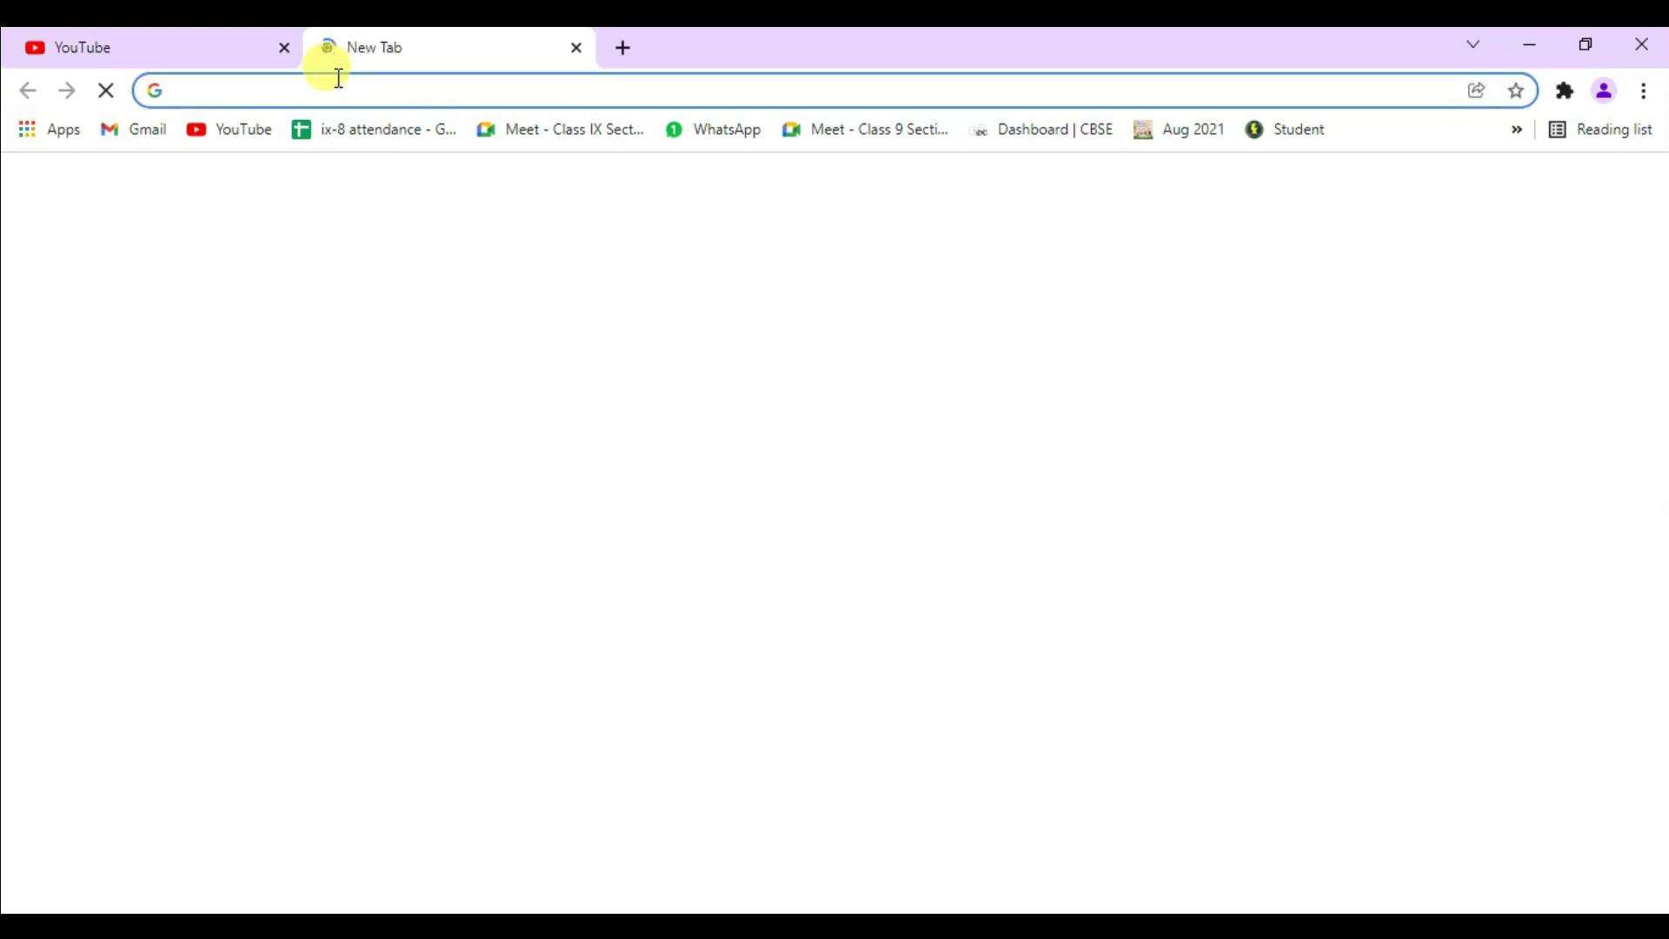
pyautogui.write('faceb')
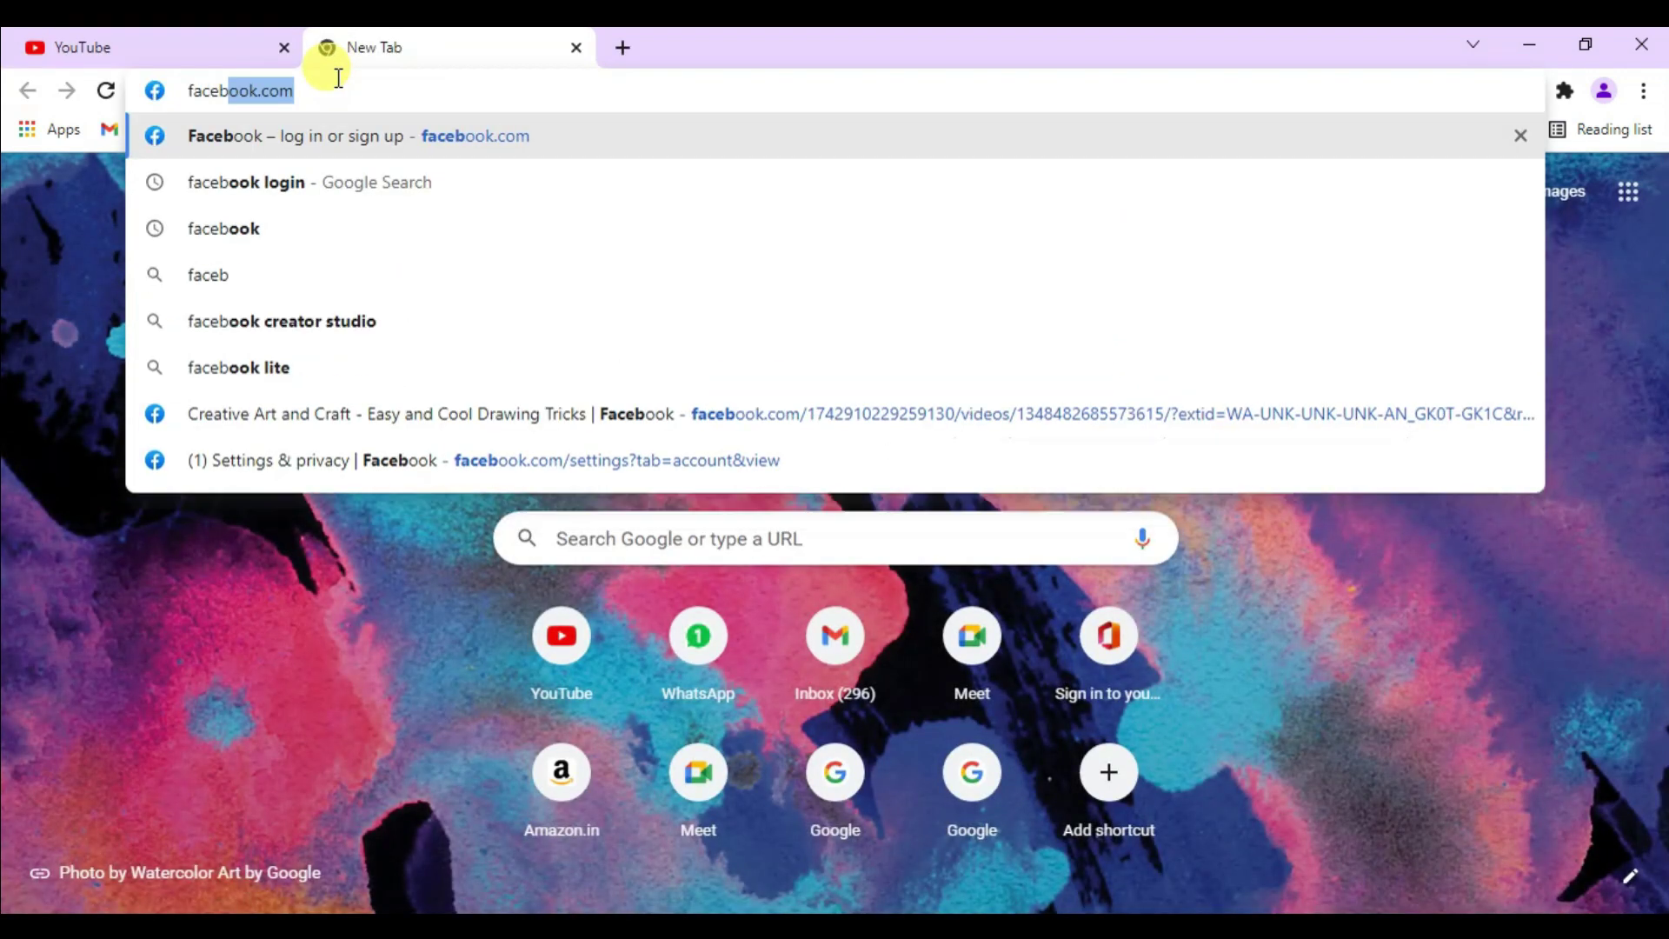
pyautogui.write('ook')
pyautogui.press('Return')
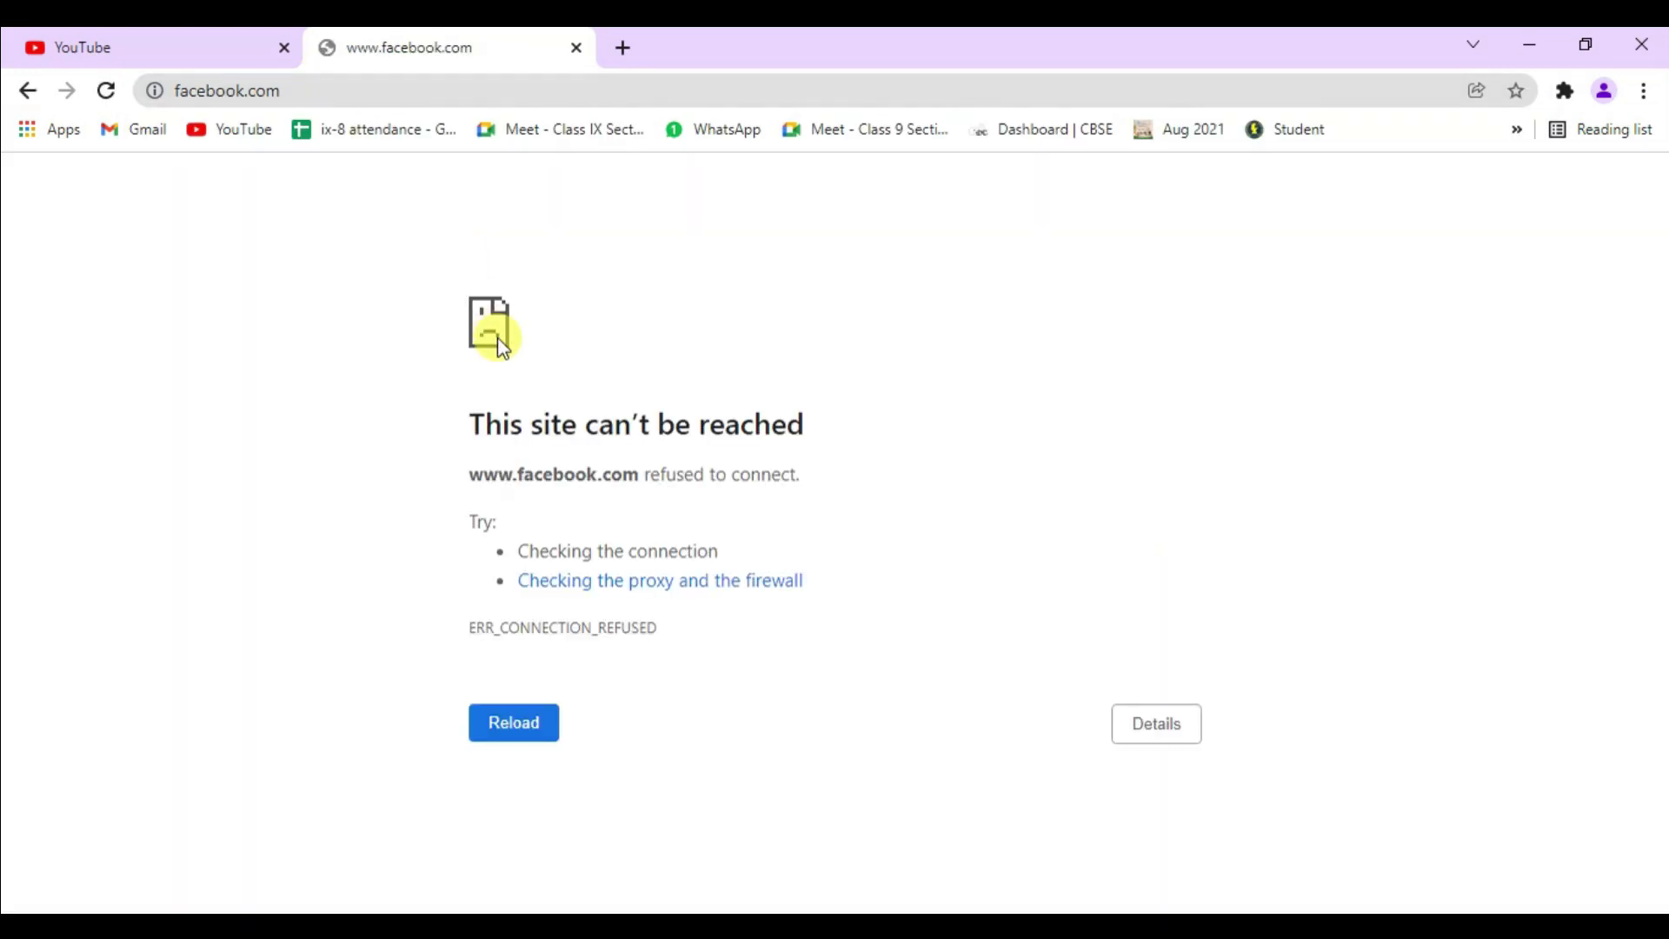
pyautogui.moveTo(474, 425); pyautogui.dragTo(805, 423)
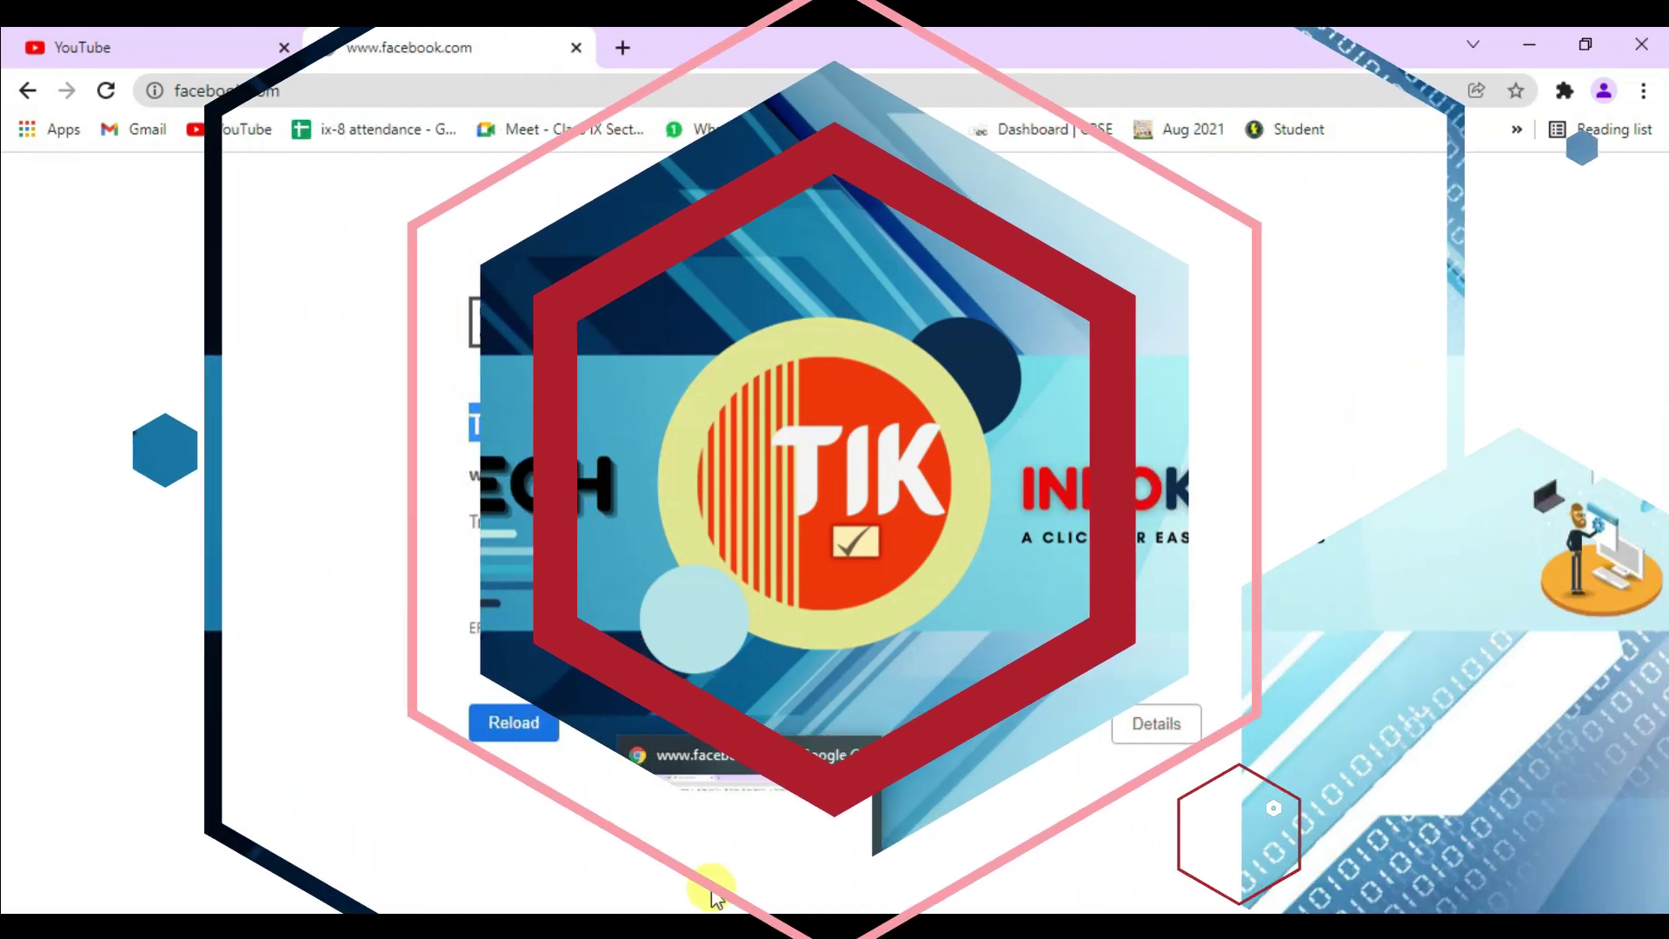
# Step: Search Start for 'notepad' and launch it as administrator
pyautogui.moveTo(748, 926)
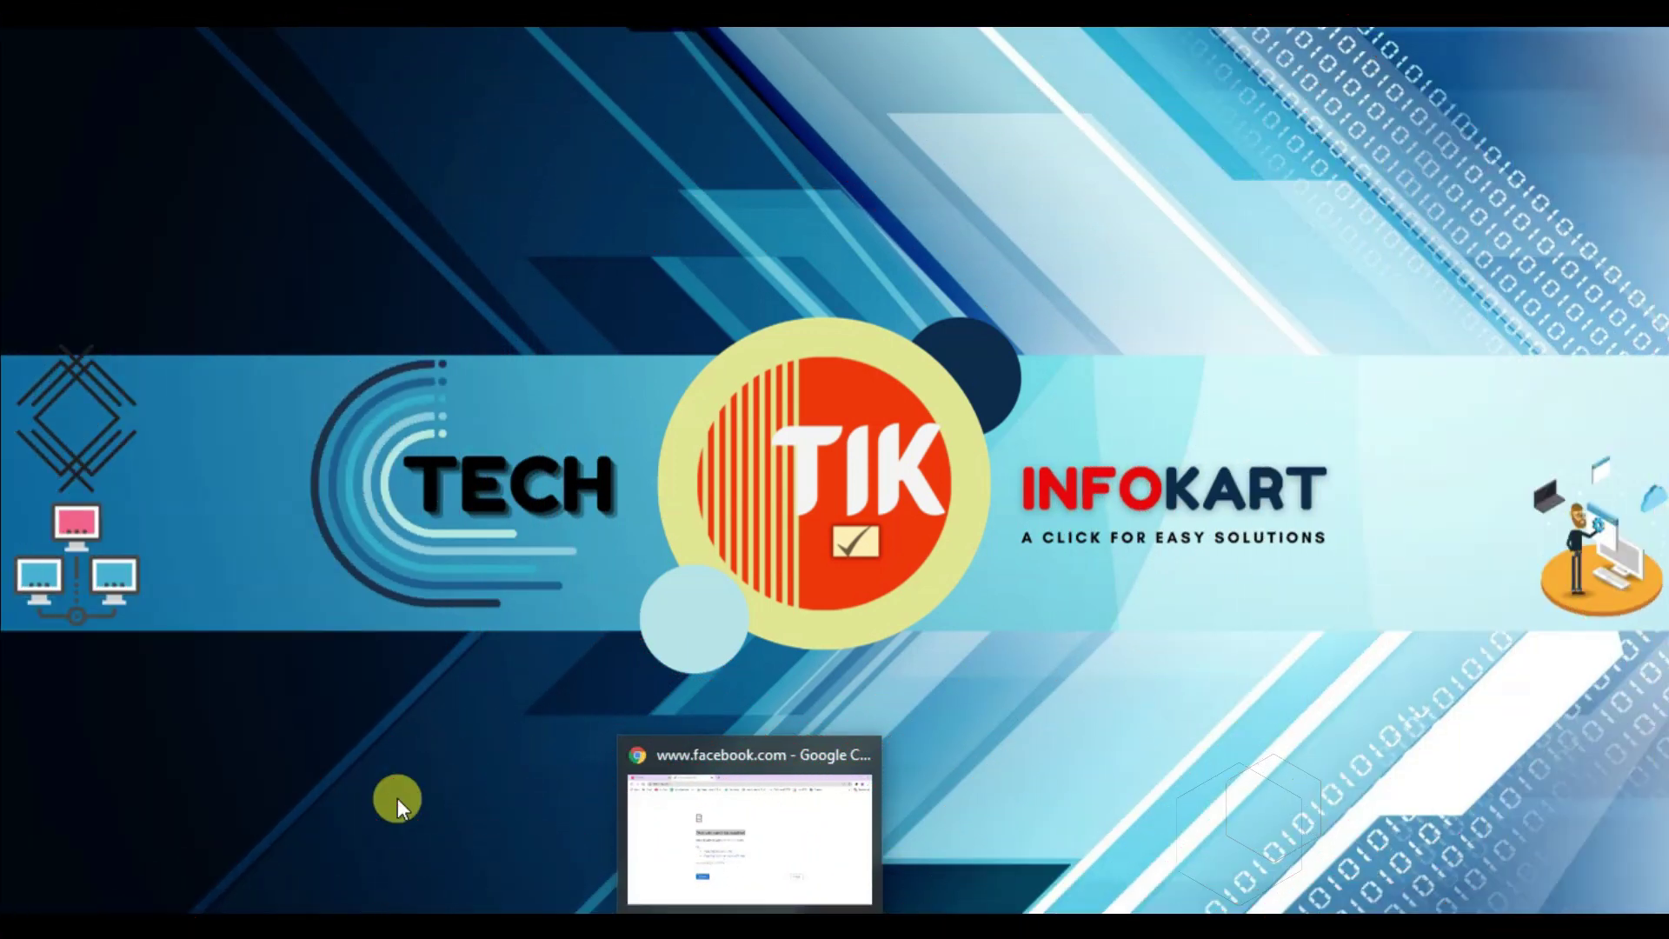
pyautogui.press('super')
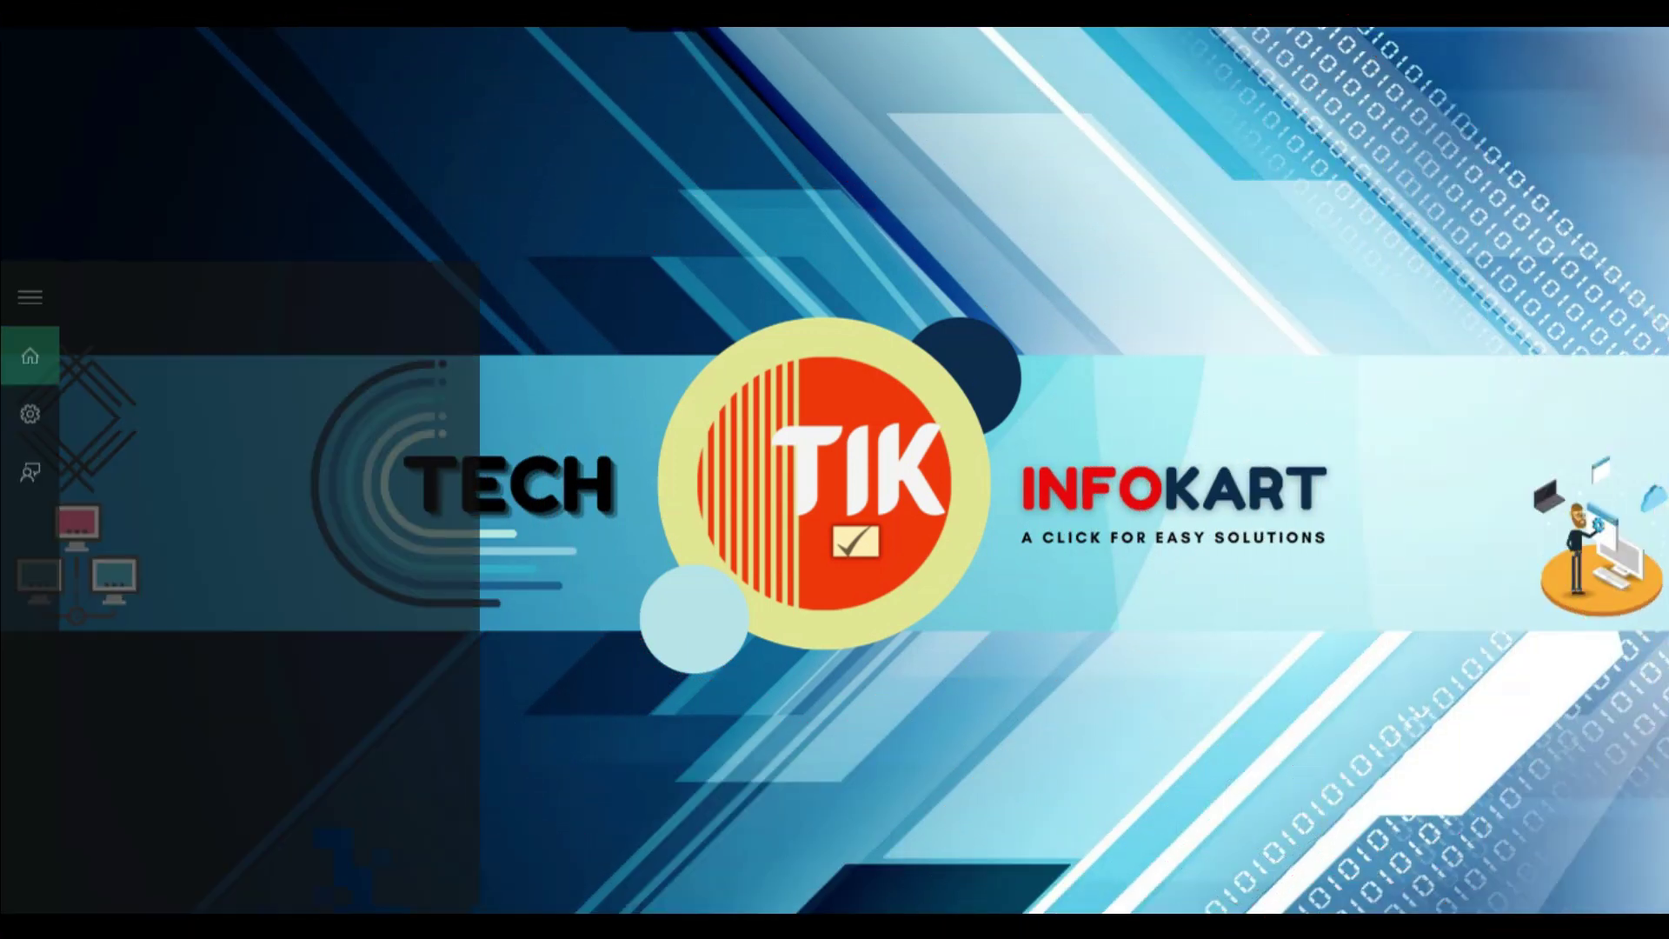
pyautogui.write('notepad')
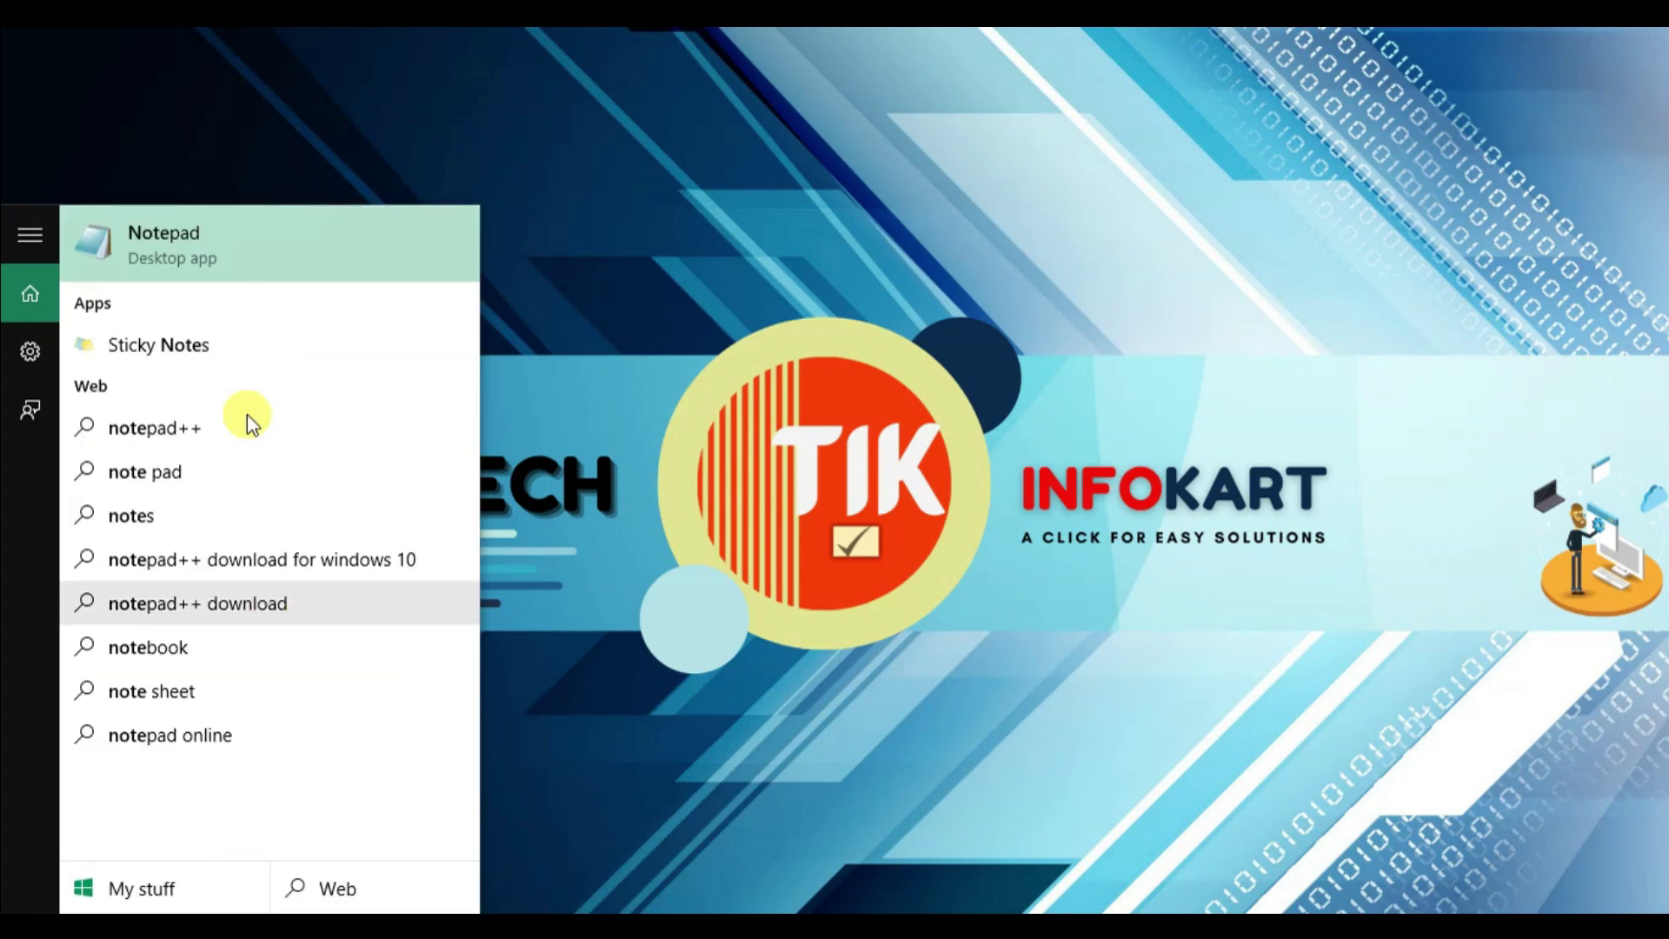
pyautogui.rightClick(210, 245)
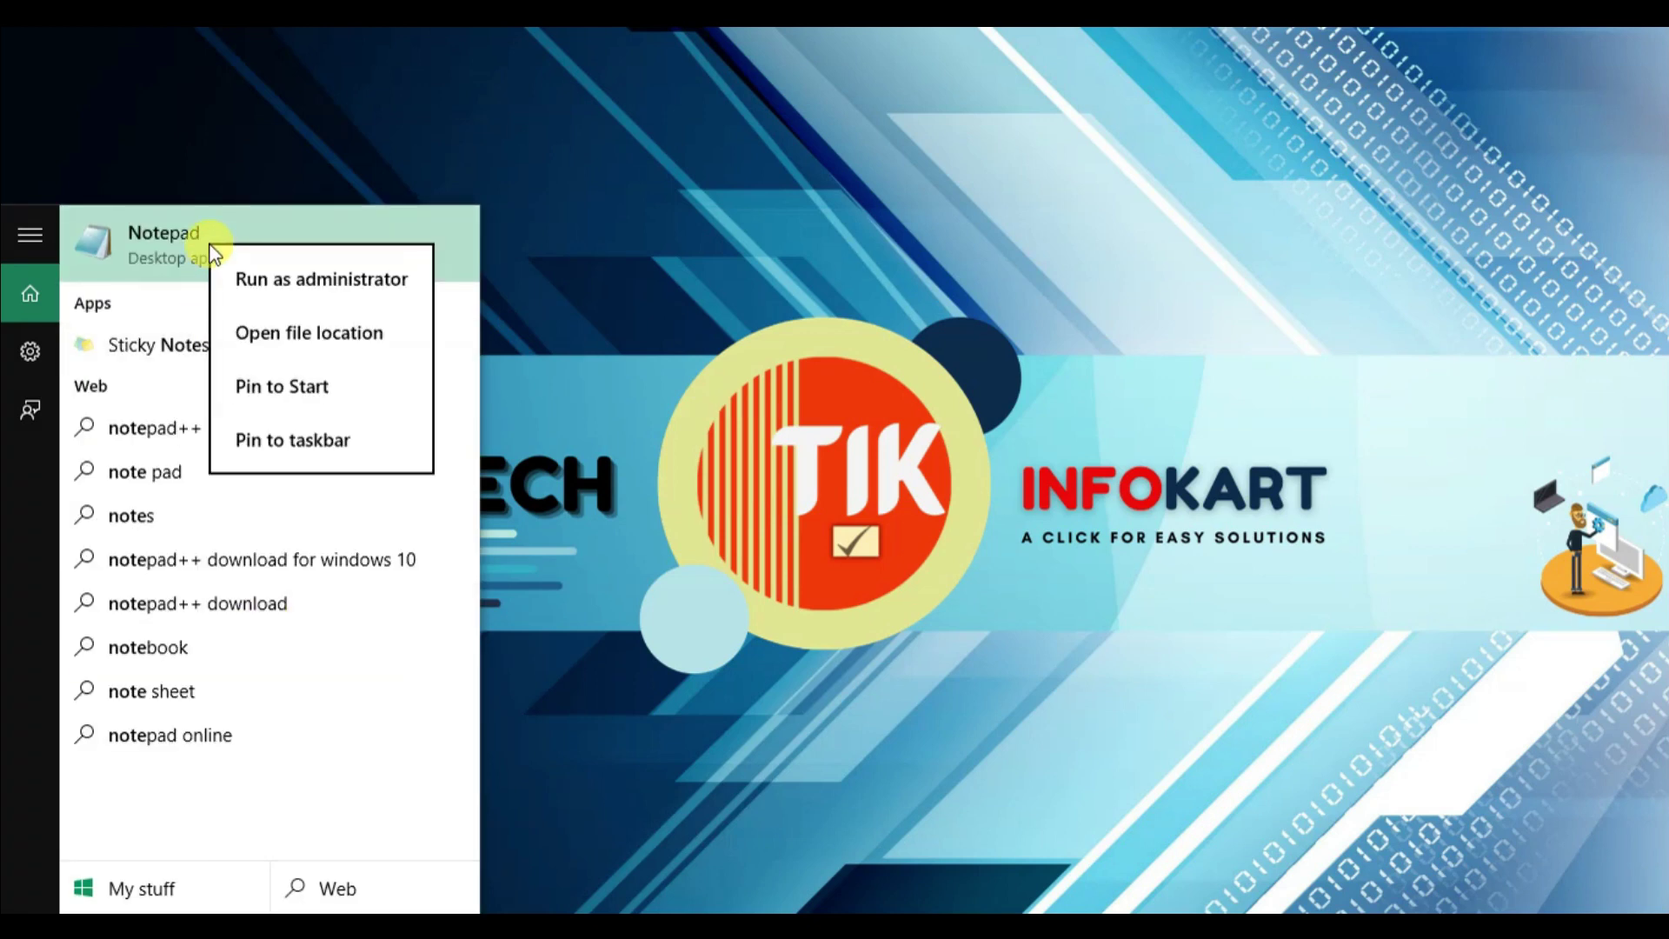
pyautogui.click(284, 275)
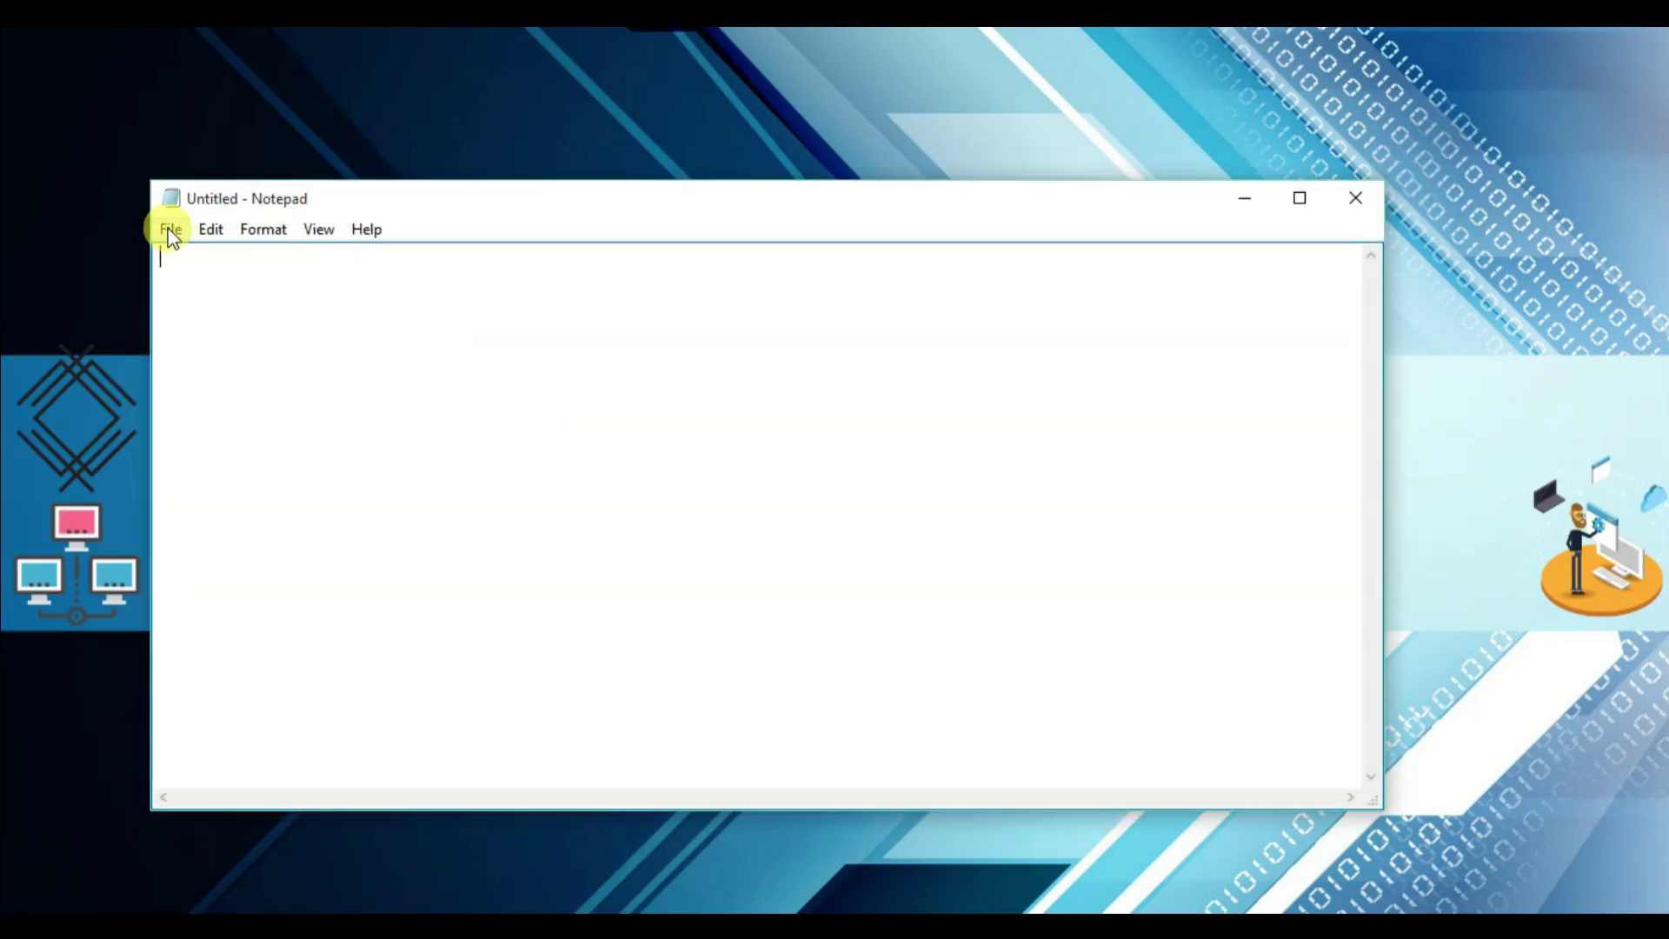
# Step: Start opening a file and browse from drive C: into the Windows folder
pyautogui.click(171, 232)
pyautogui.click(235, 287)
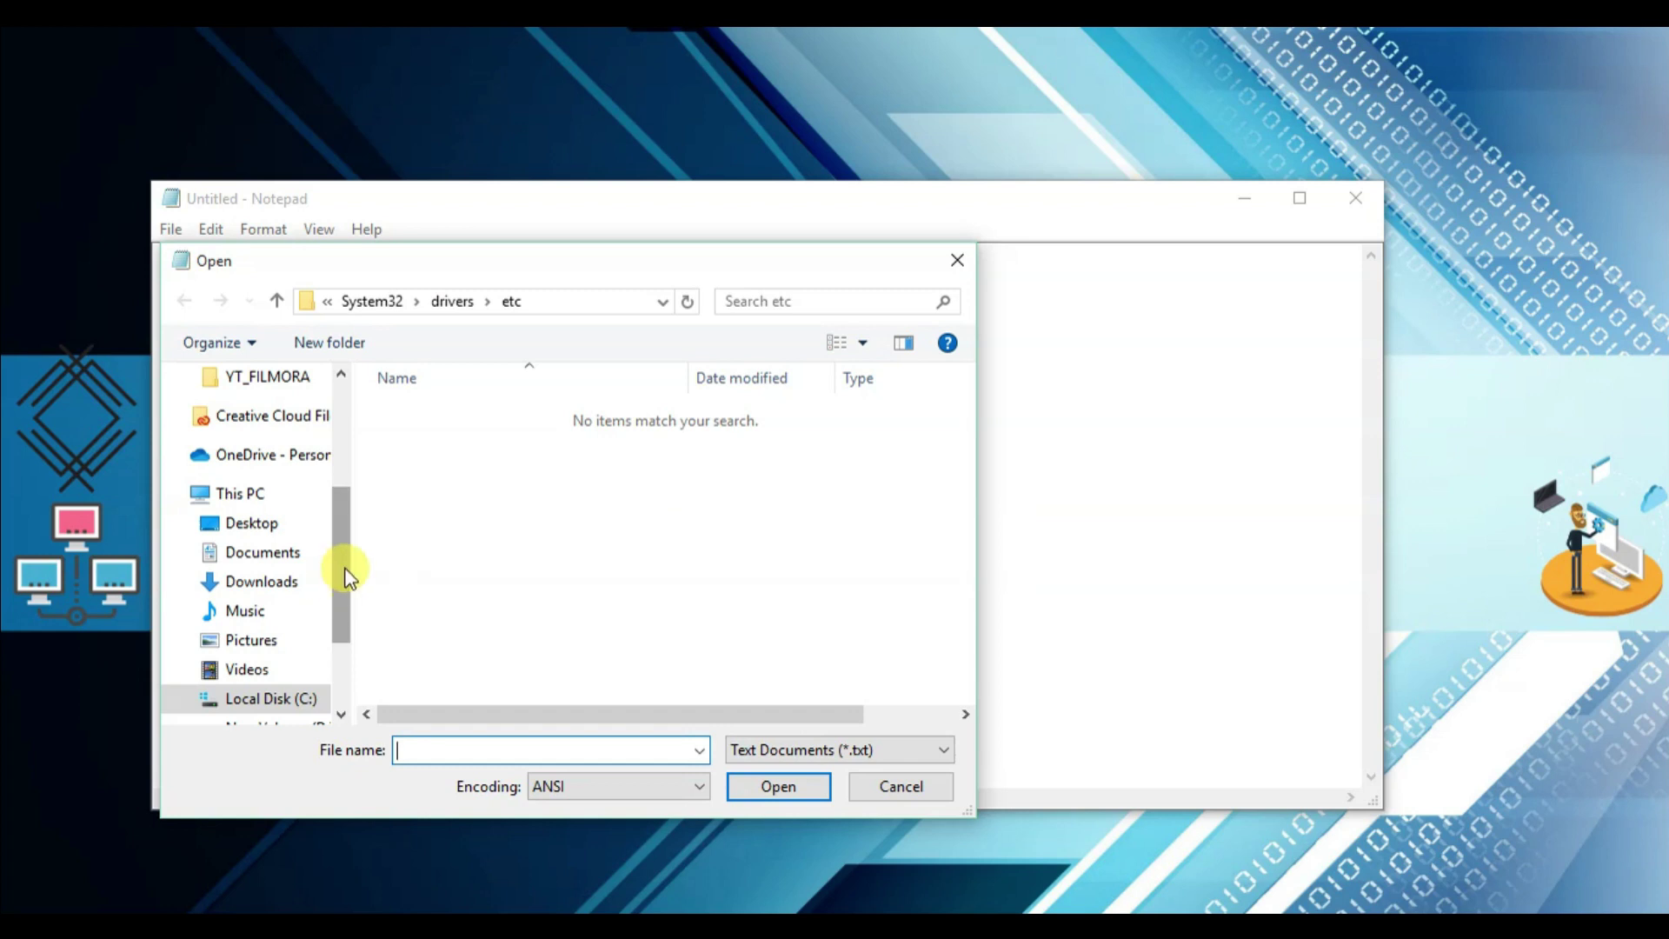
pyautogui.moveTo(345, 573); pyautogui.dragTo(328, 614)
pyautogui.click(277, 586)
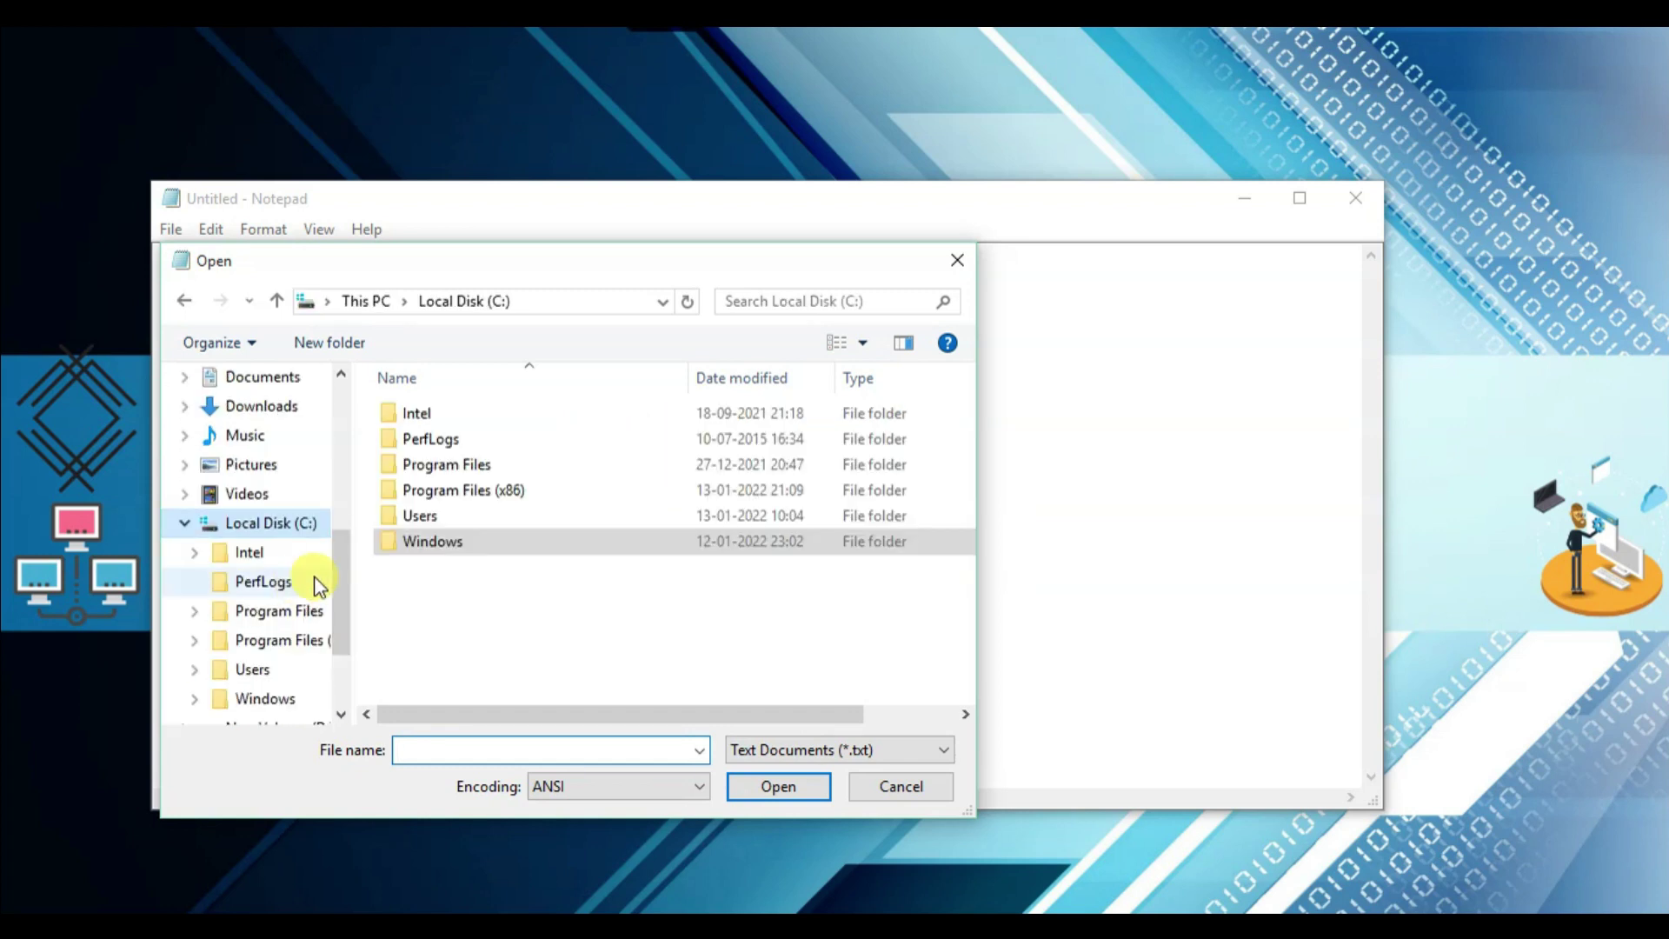
pyautogui.doubleClick(440, 534)
# Step: Go through System32\drivers\etc, list All Files, and open hosts
pyautogui.scroll(-4, 440, 531)
pyautogui.scroll(-20, 440, 522)
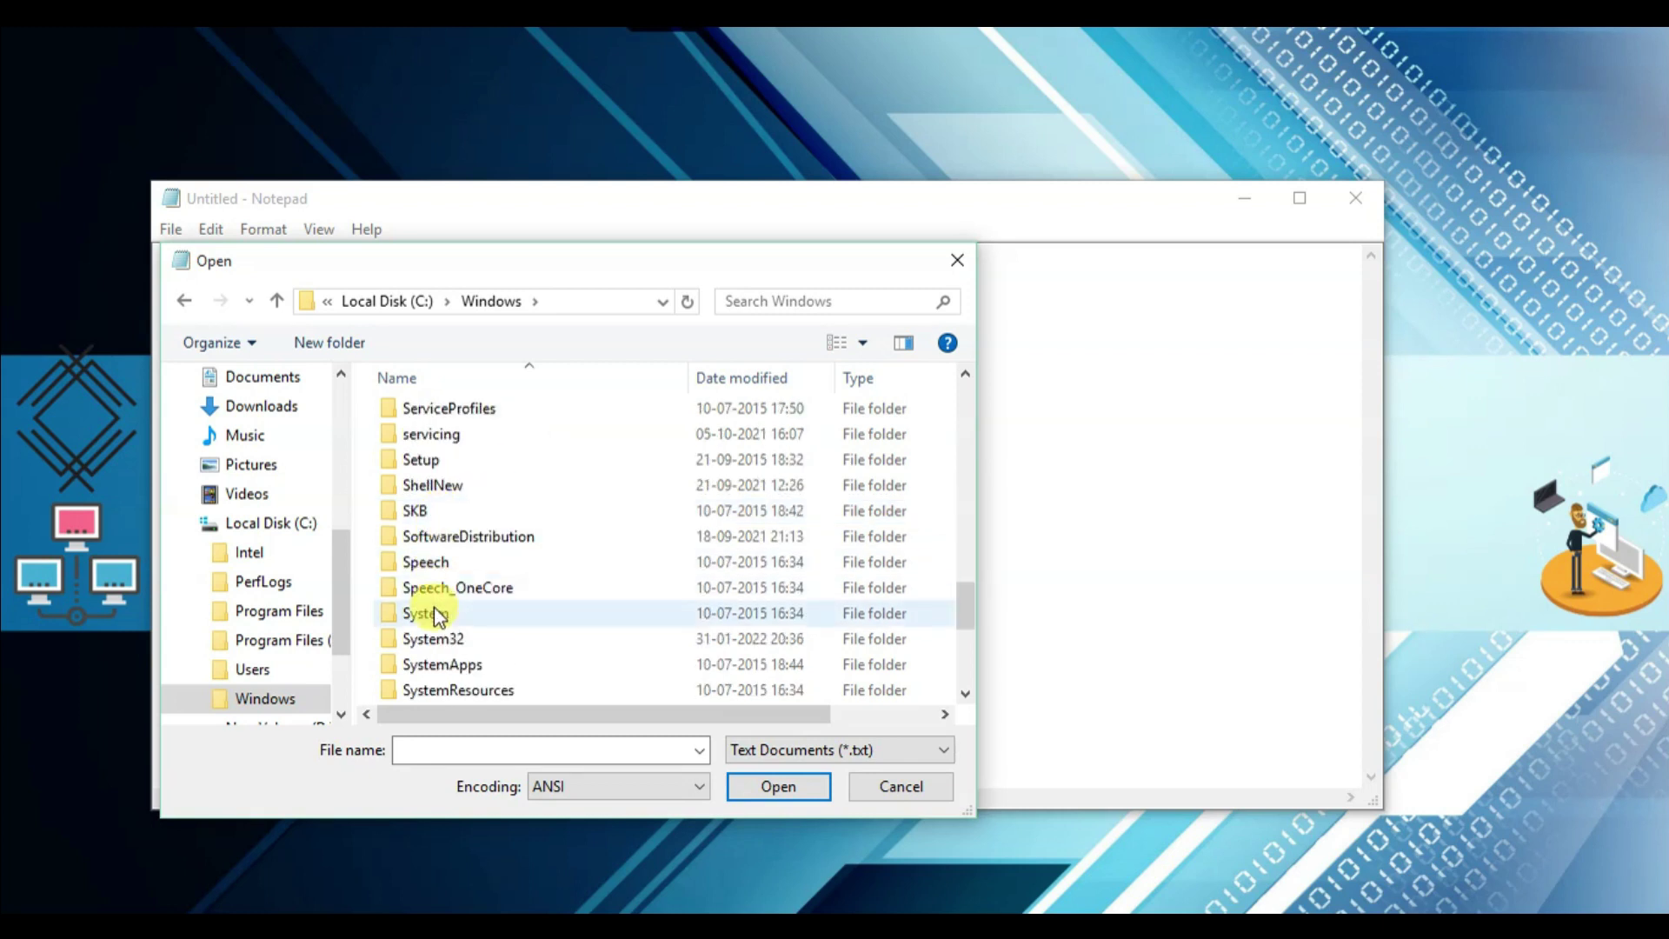
pyautogui.doubleClick(431, 638)
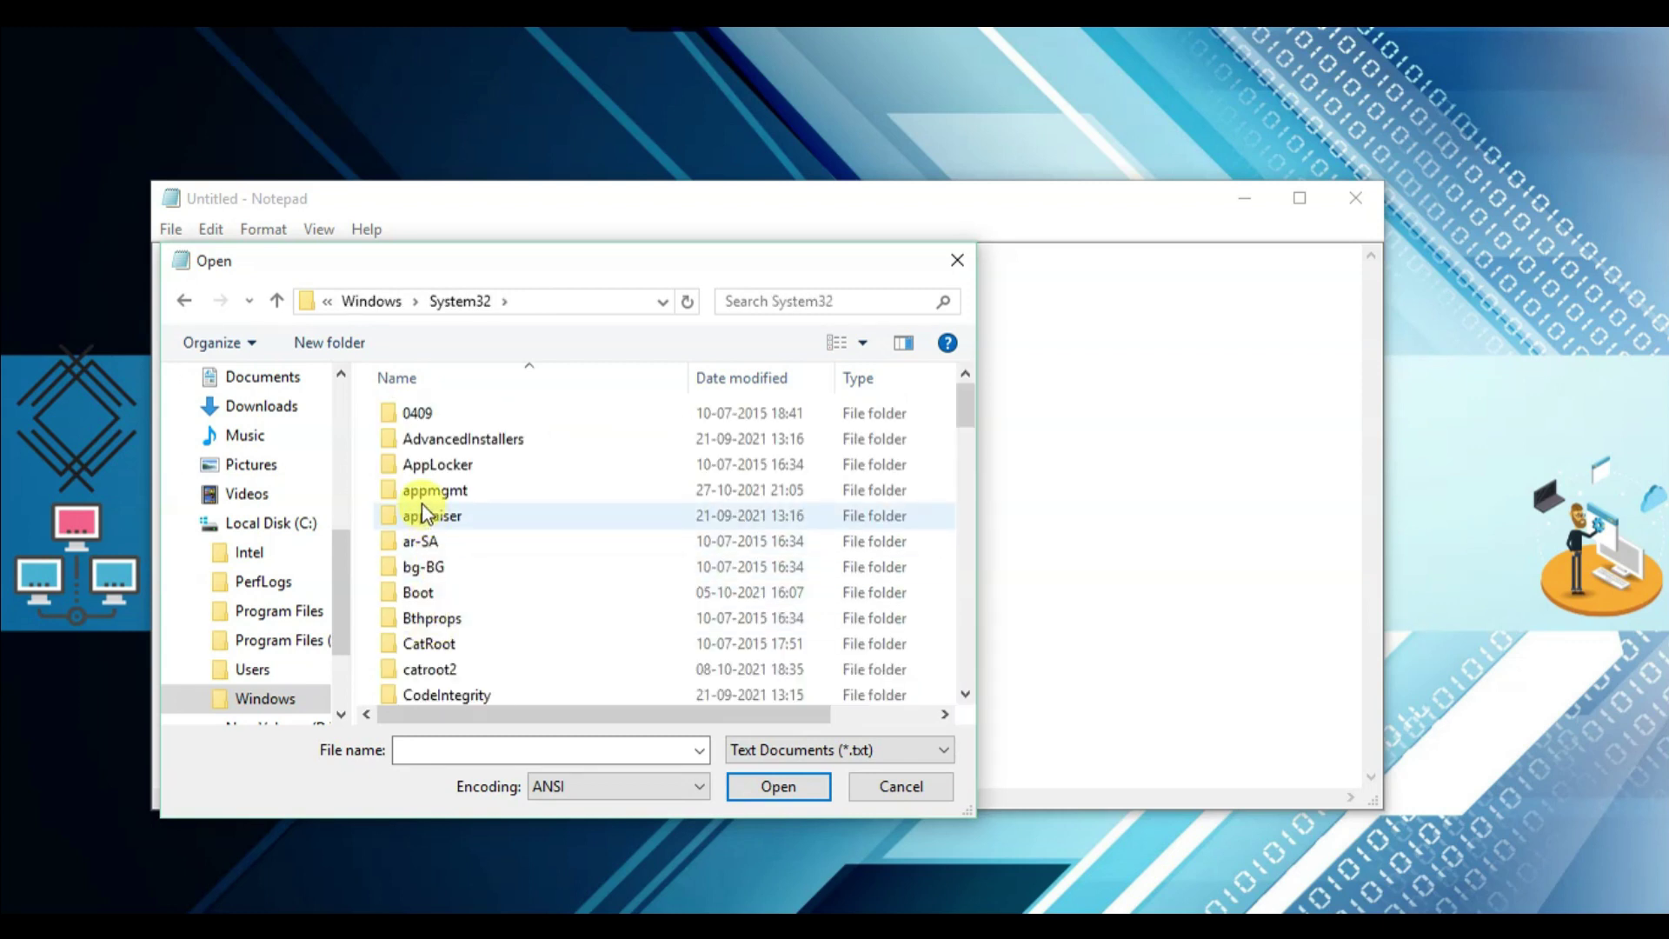
pyautogui.scroll(-5, 422, 506)
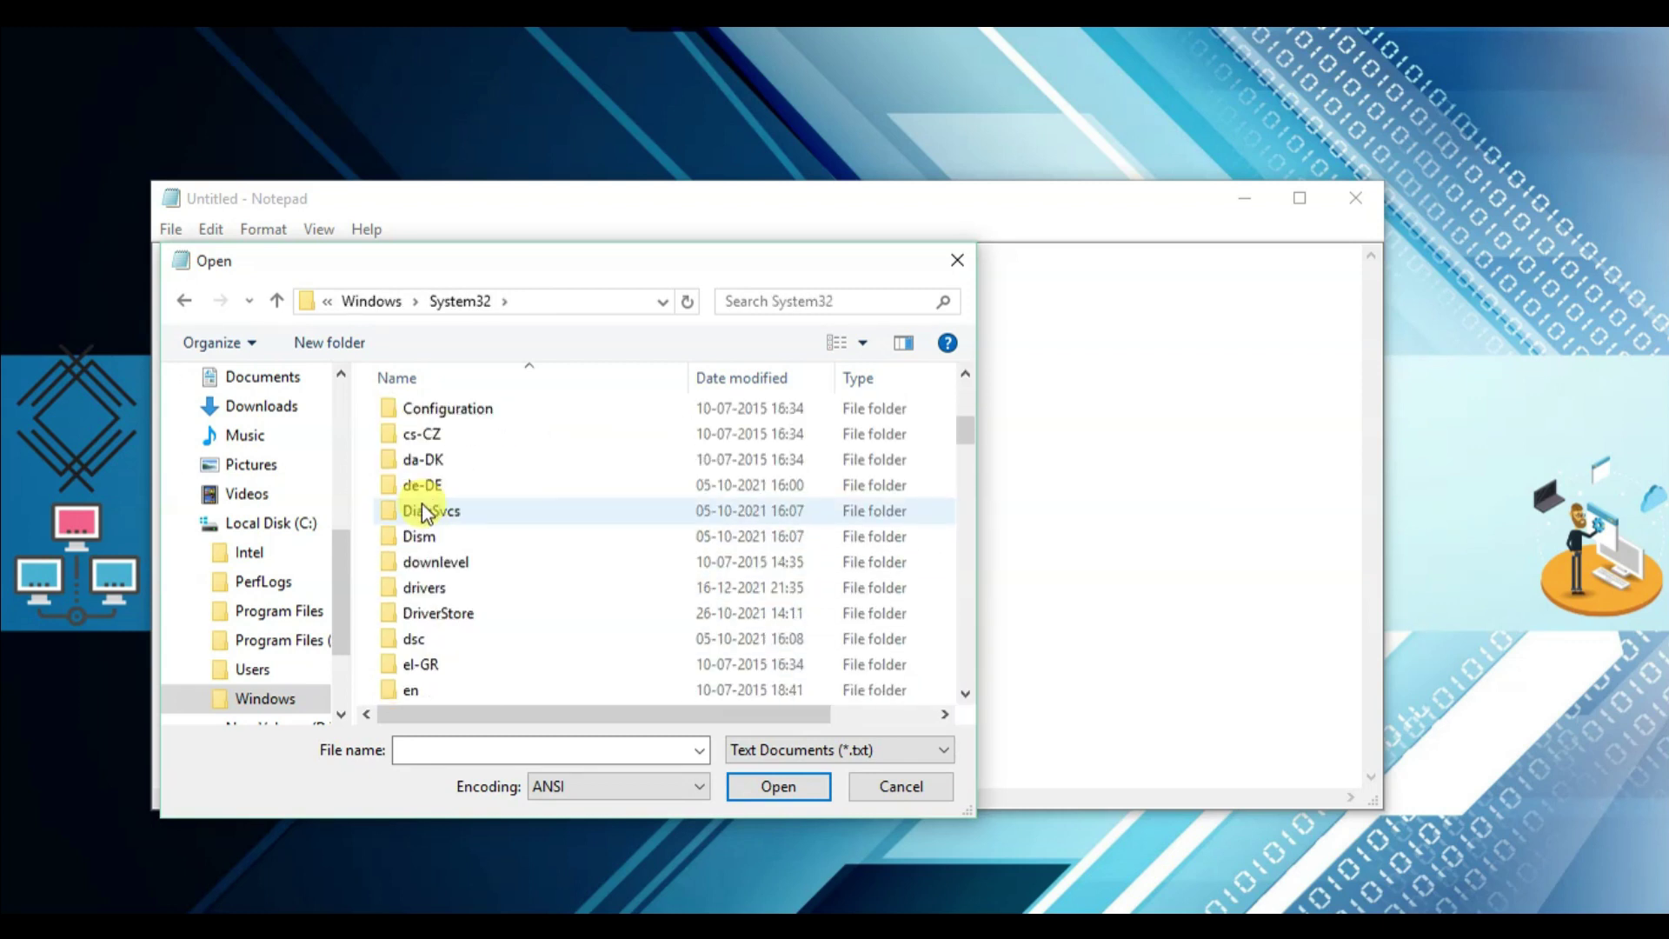
pyautogui.doubleClick(435, 590)
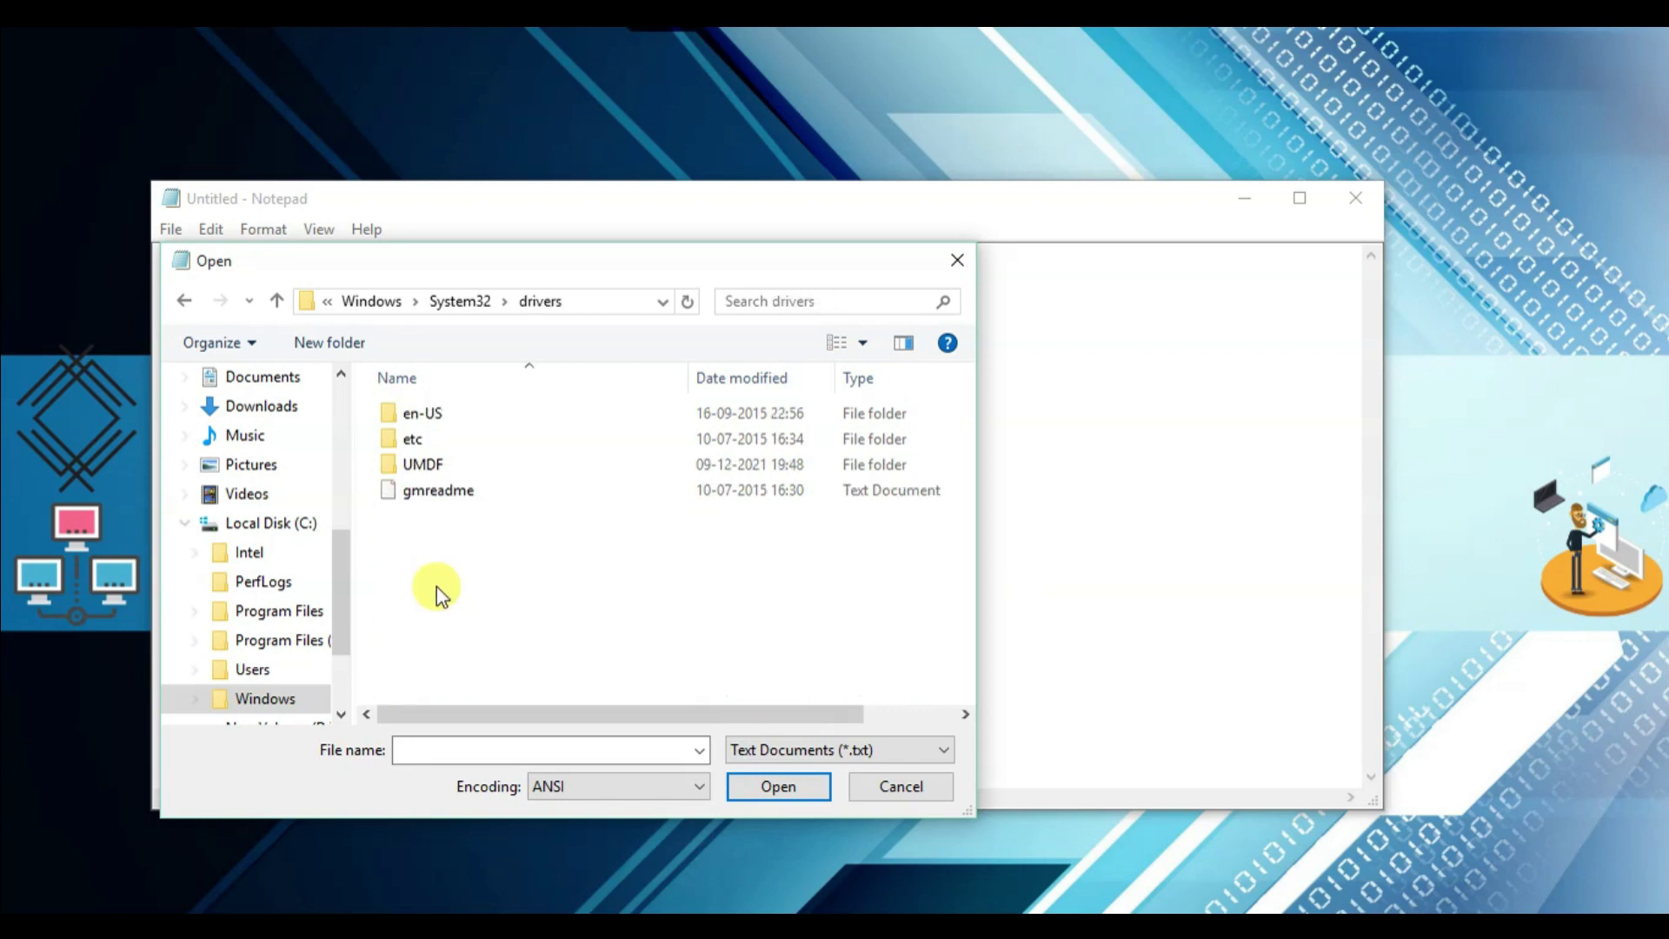
pyautogui.doubleClick(426, 438)
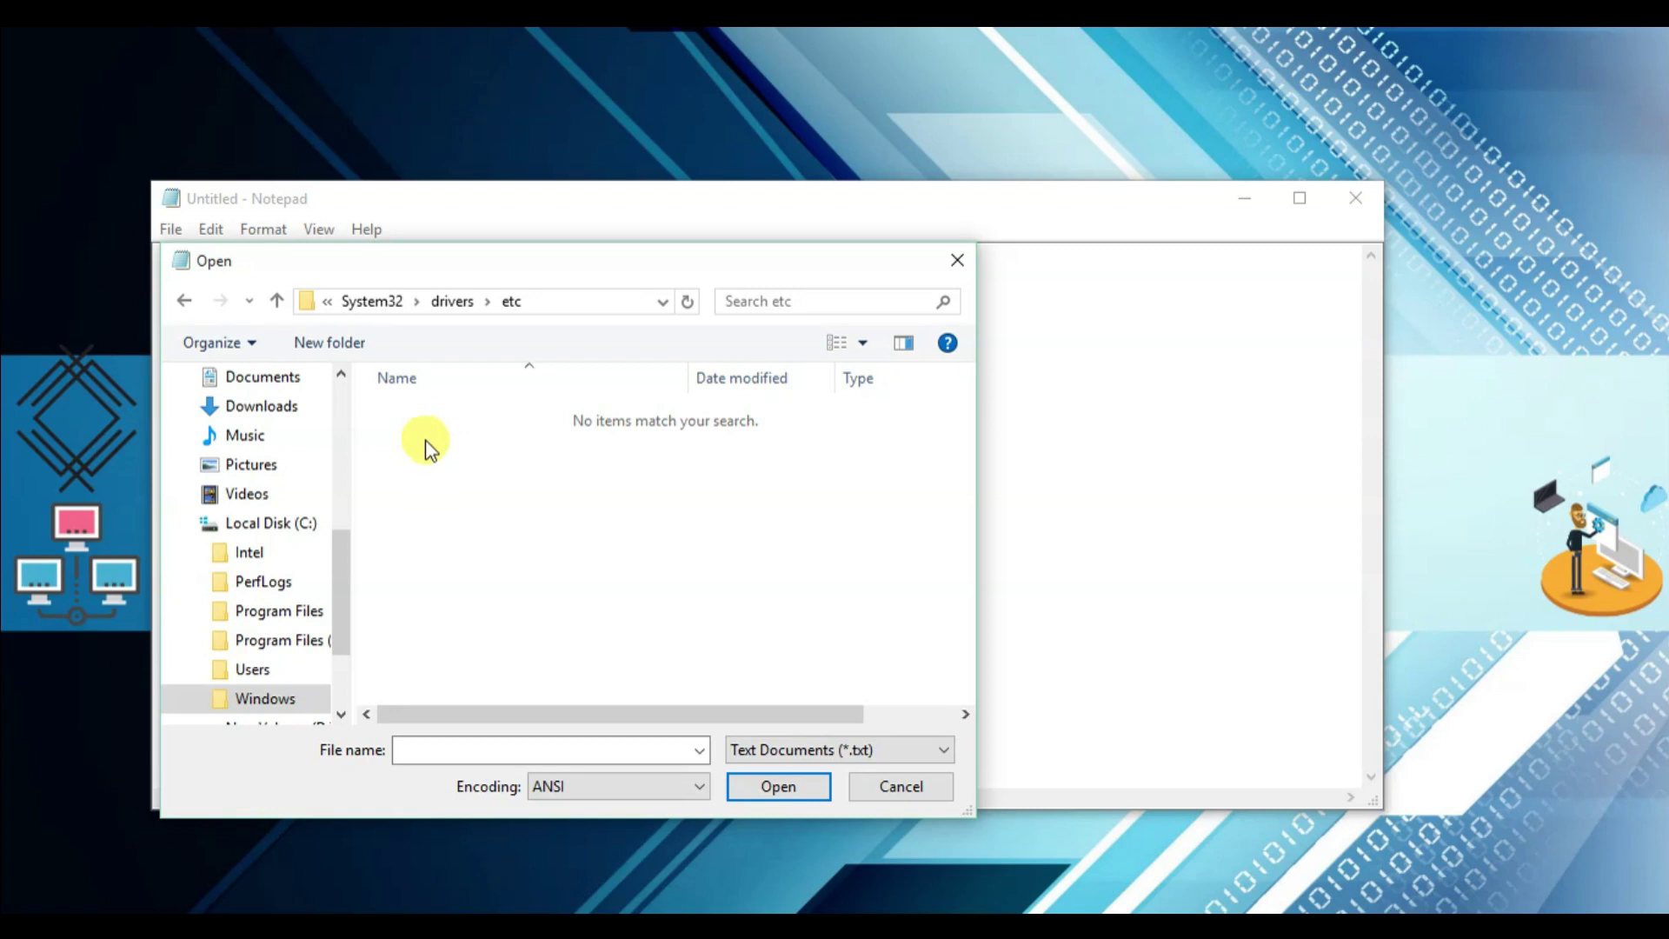
pyautogui.click(843, 747)
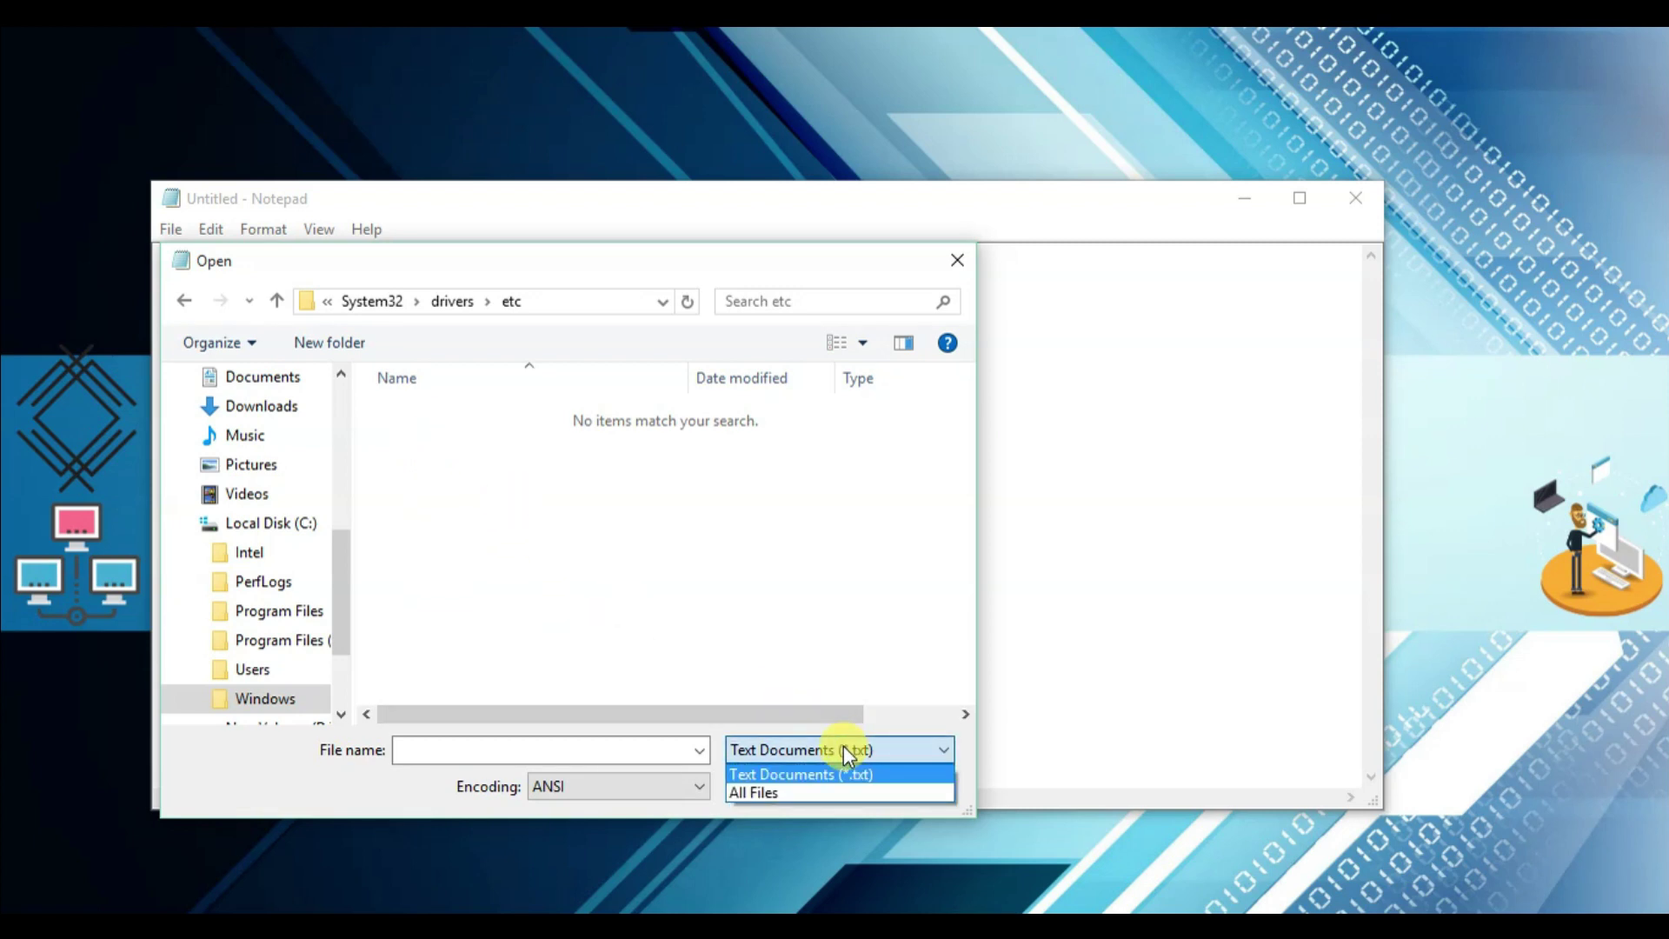
pyautogui.click(793, 791)
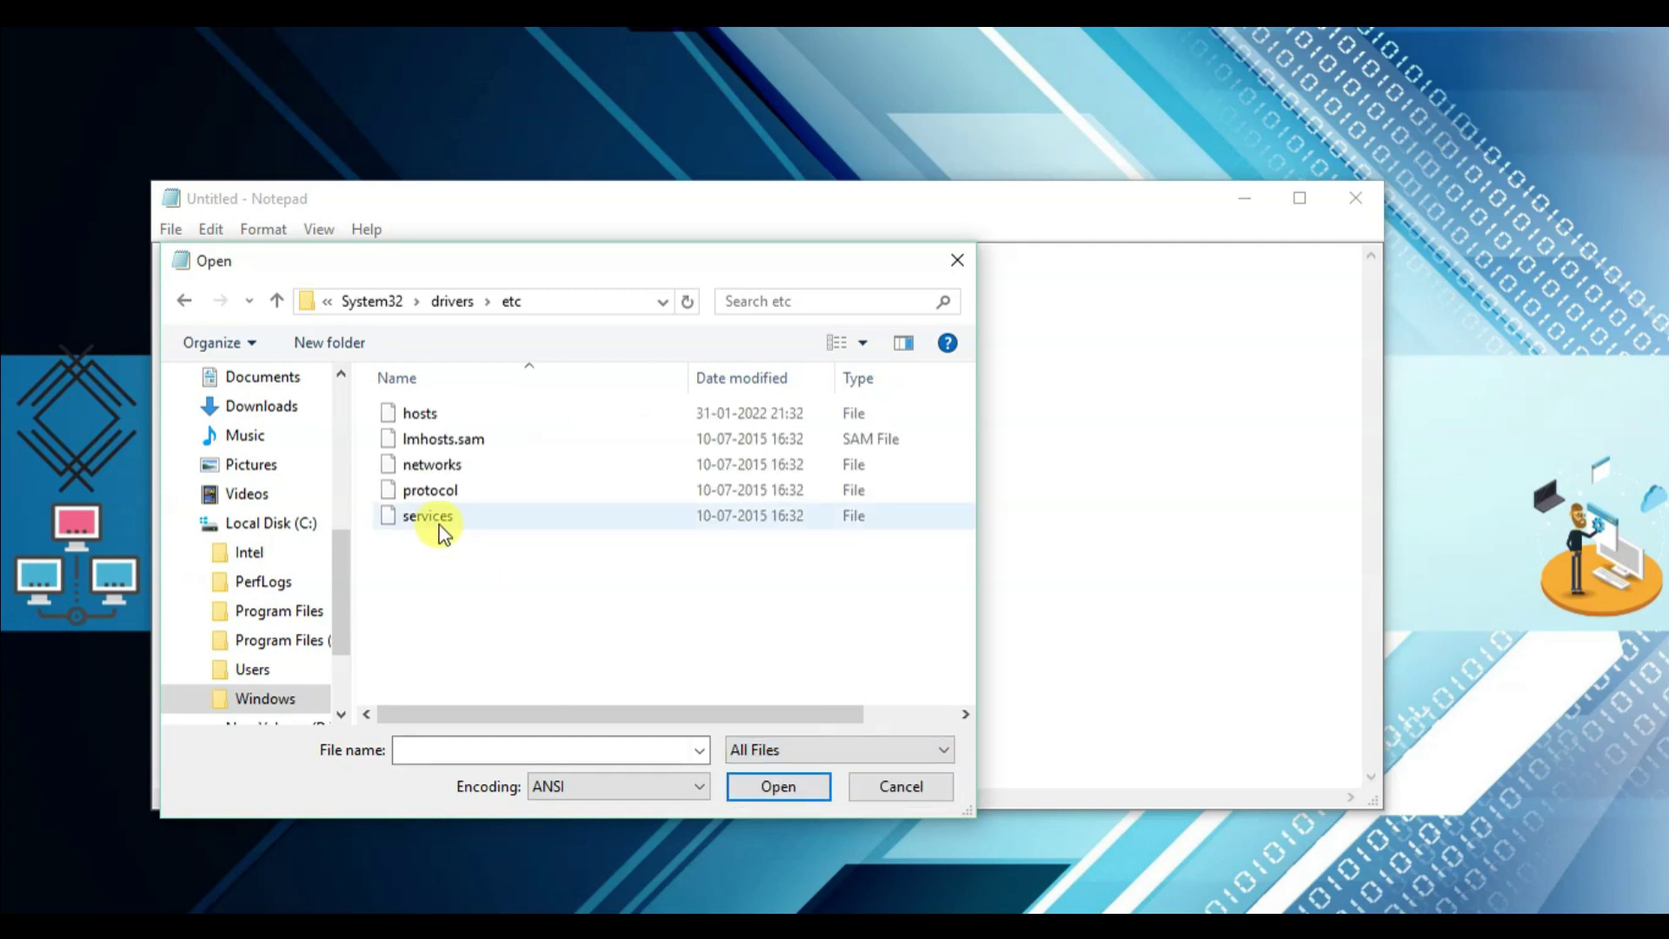
pyautogui.doubleClick(425, 414)
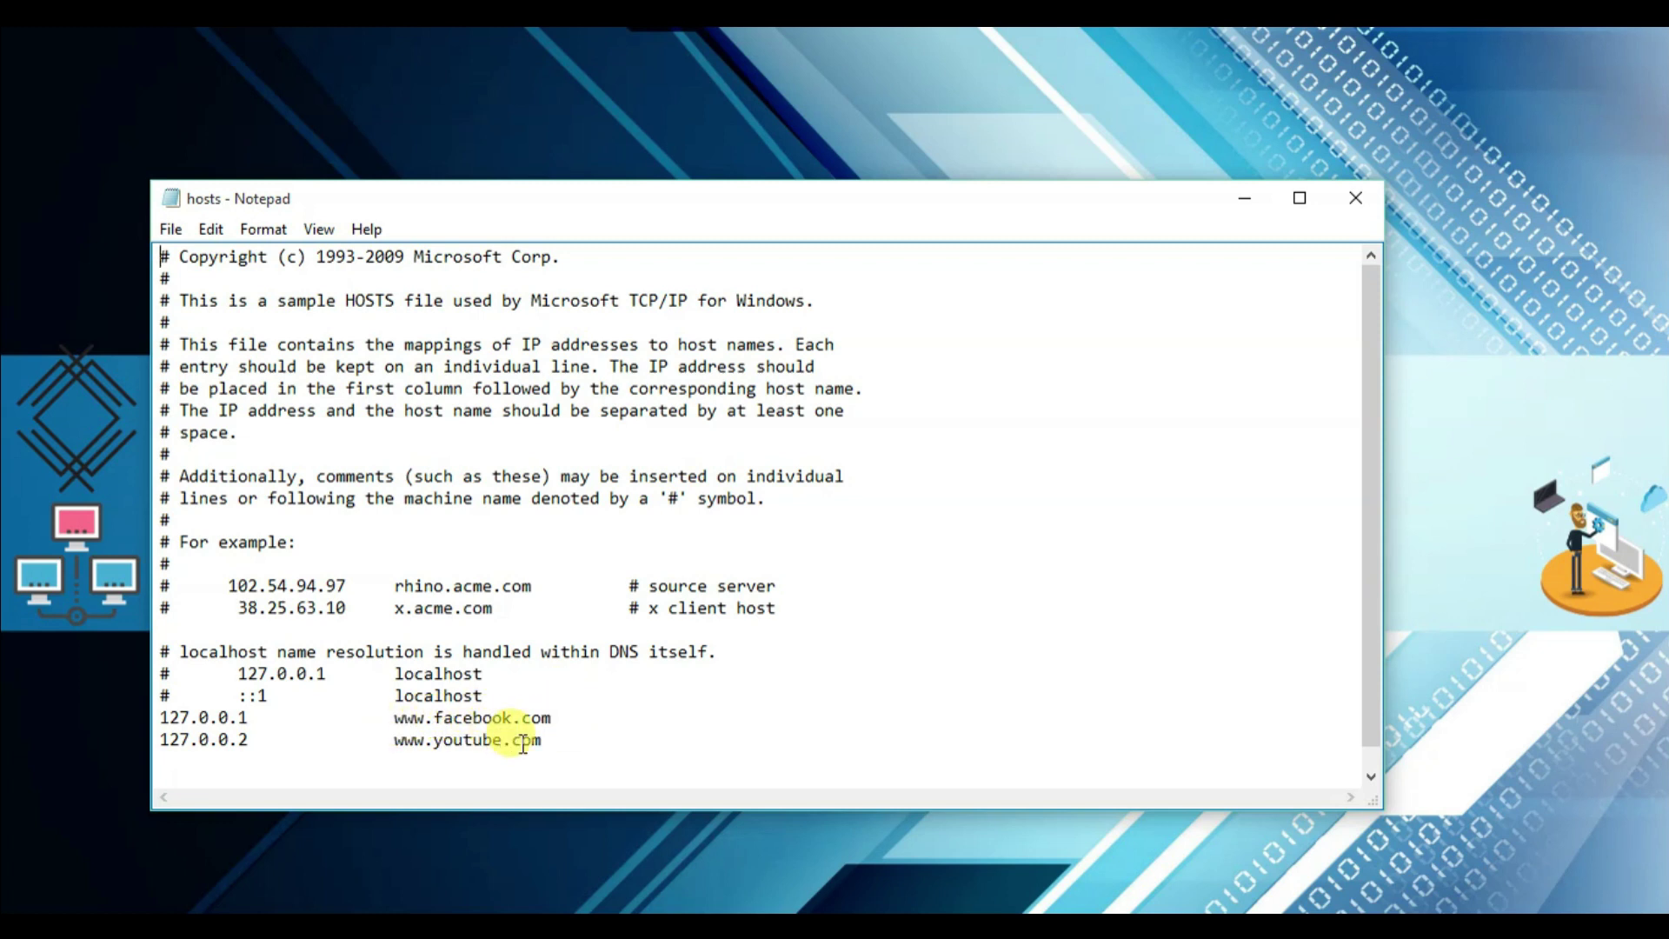
# Step: Delete the 127.0.0.1 facebook and 127.0.0.2 youtube lines, then save hosts
pyautogui.moveTo(550, 741); pyautogui.dragTo(168, 720)
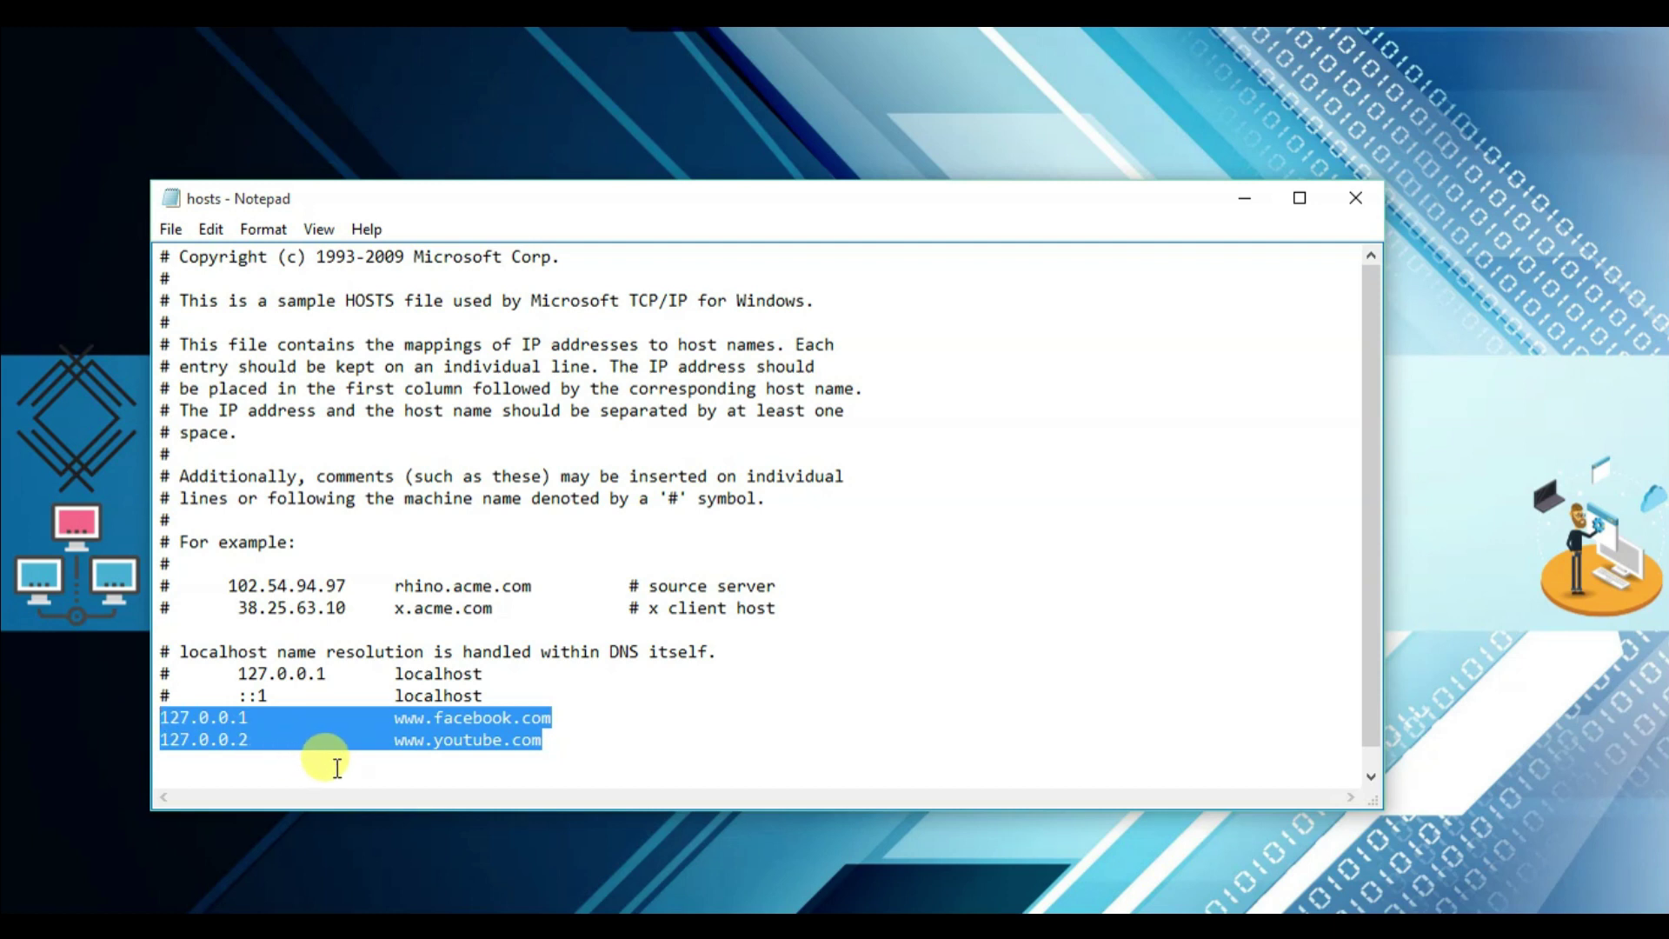
pyautogui.press('Delete')
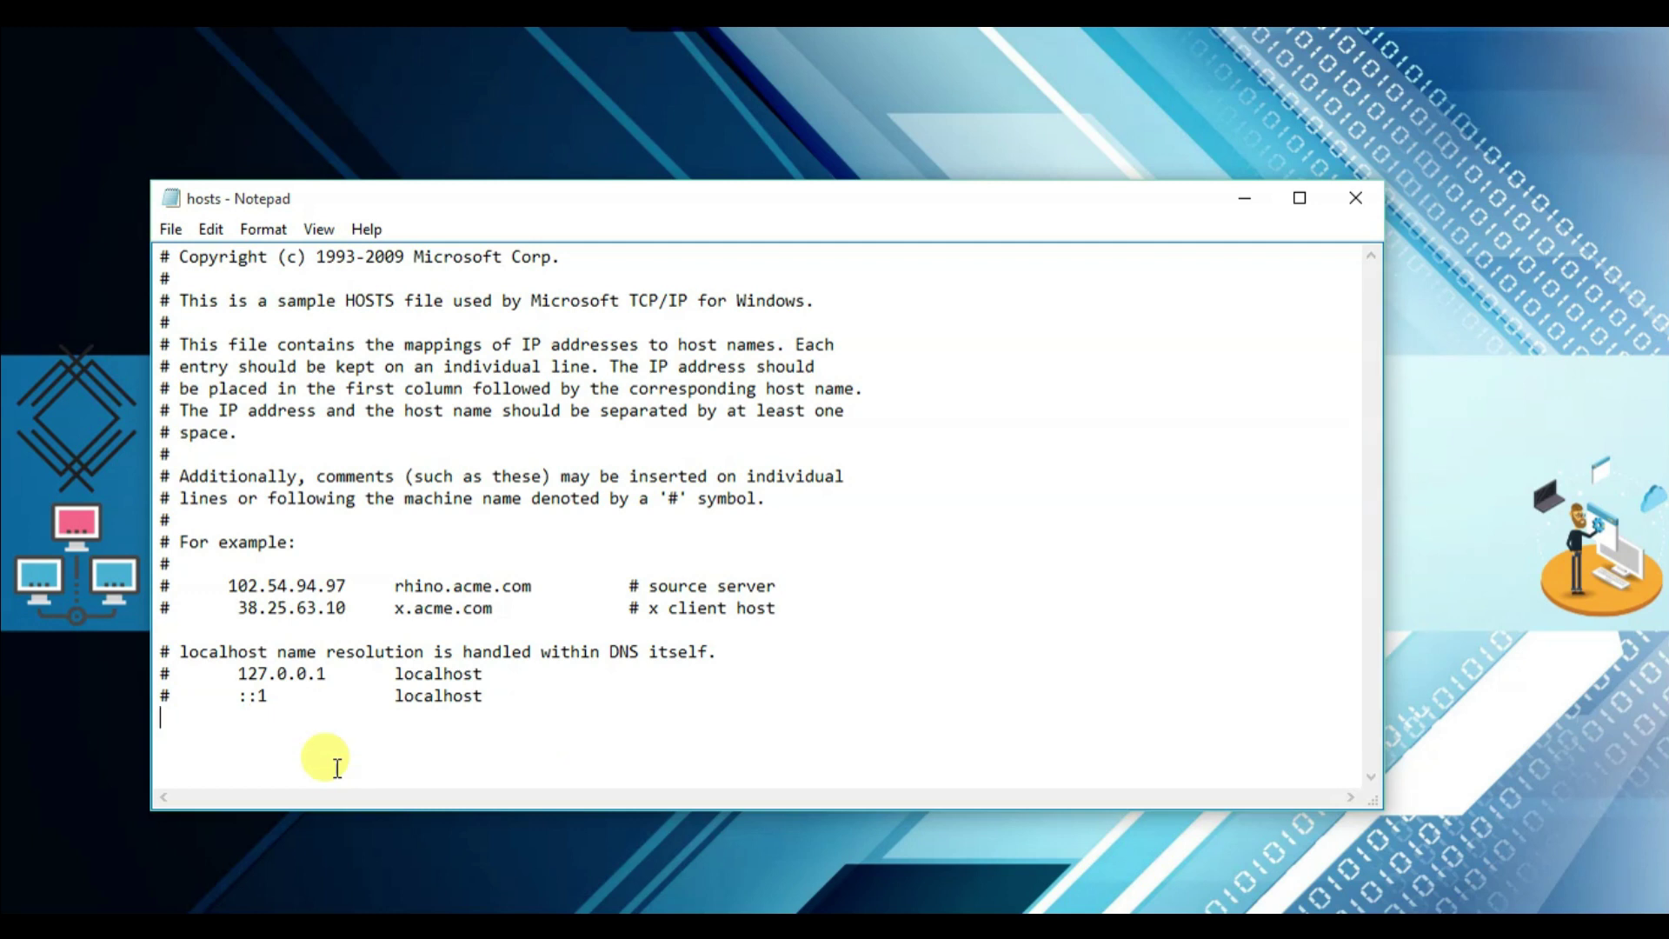
pyautogui.click(170, 230)
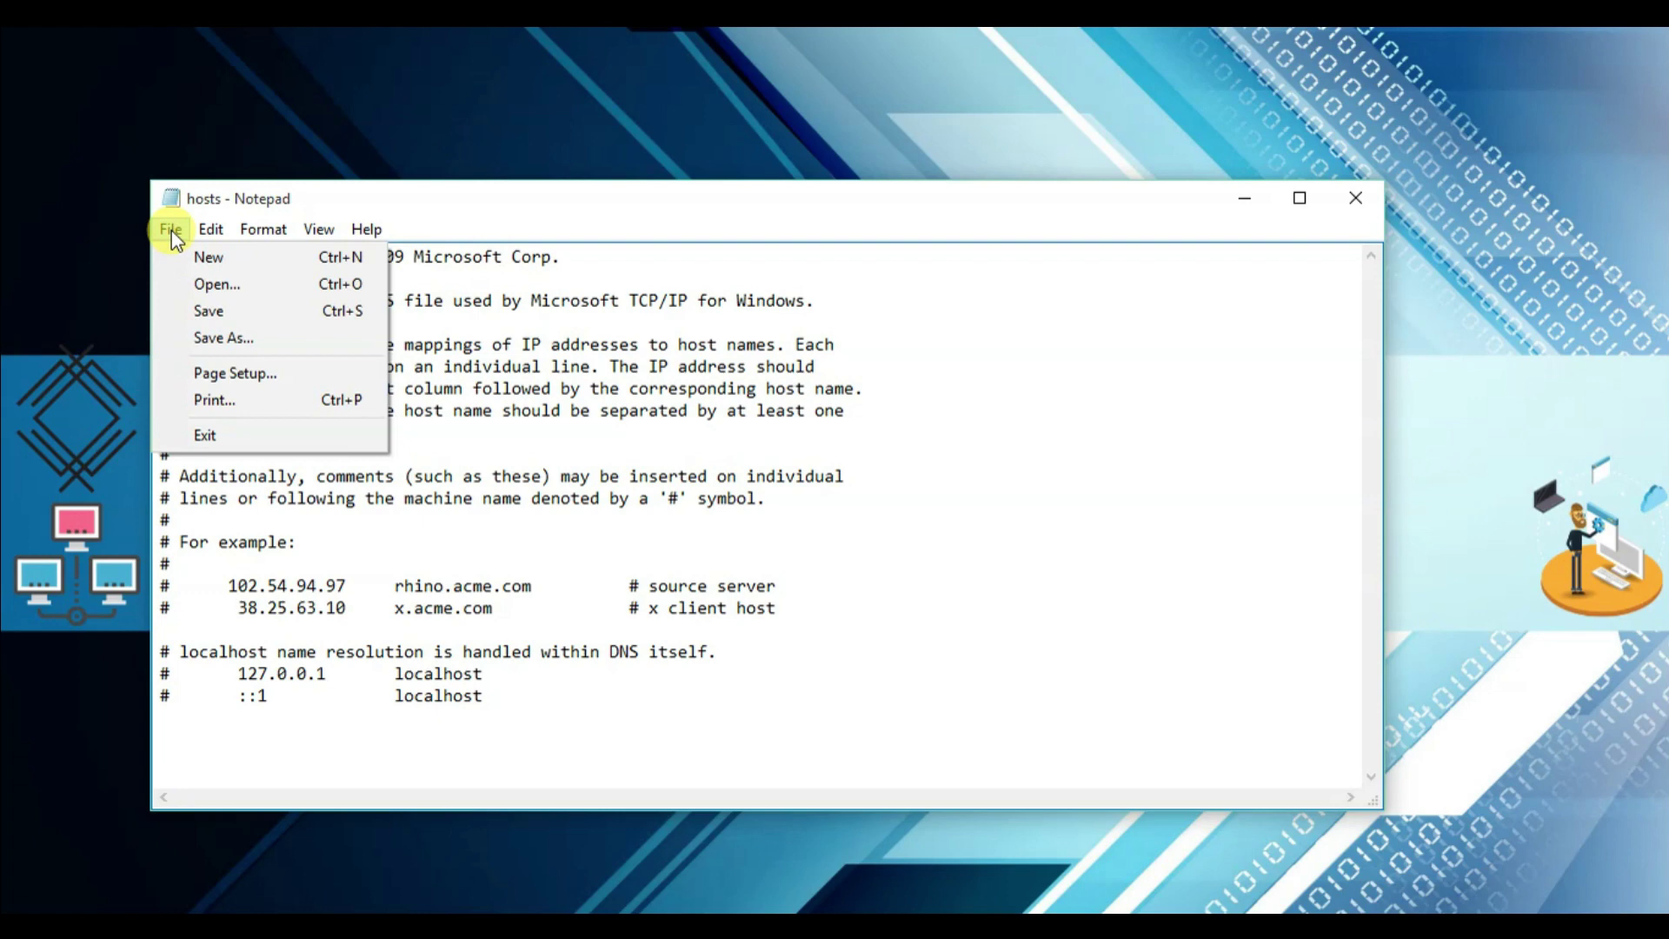
pyautogui.click(211, 313)
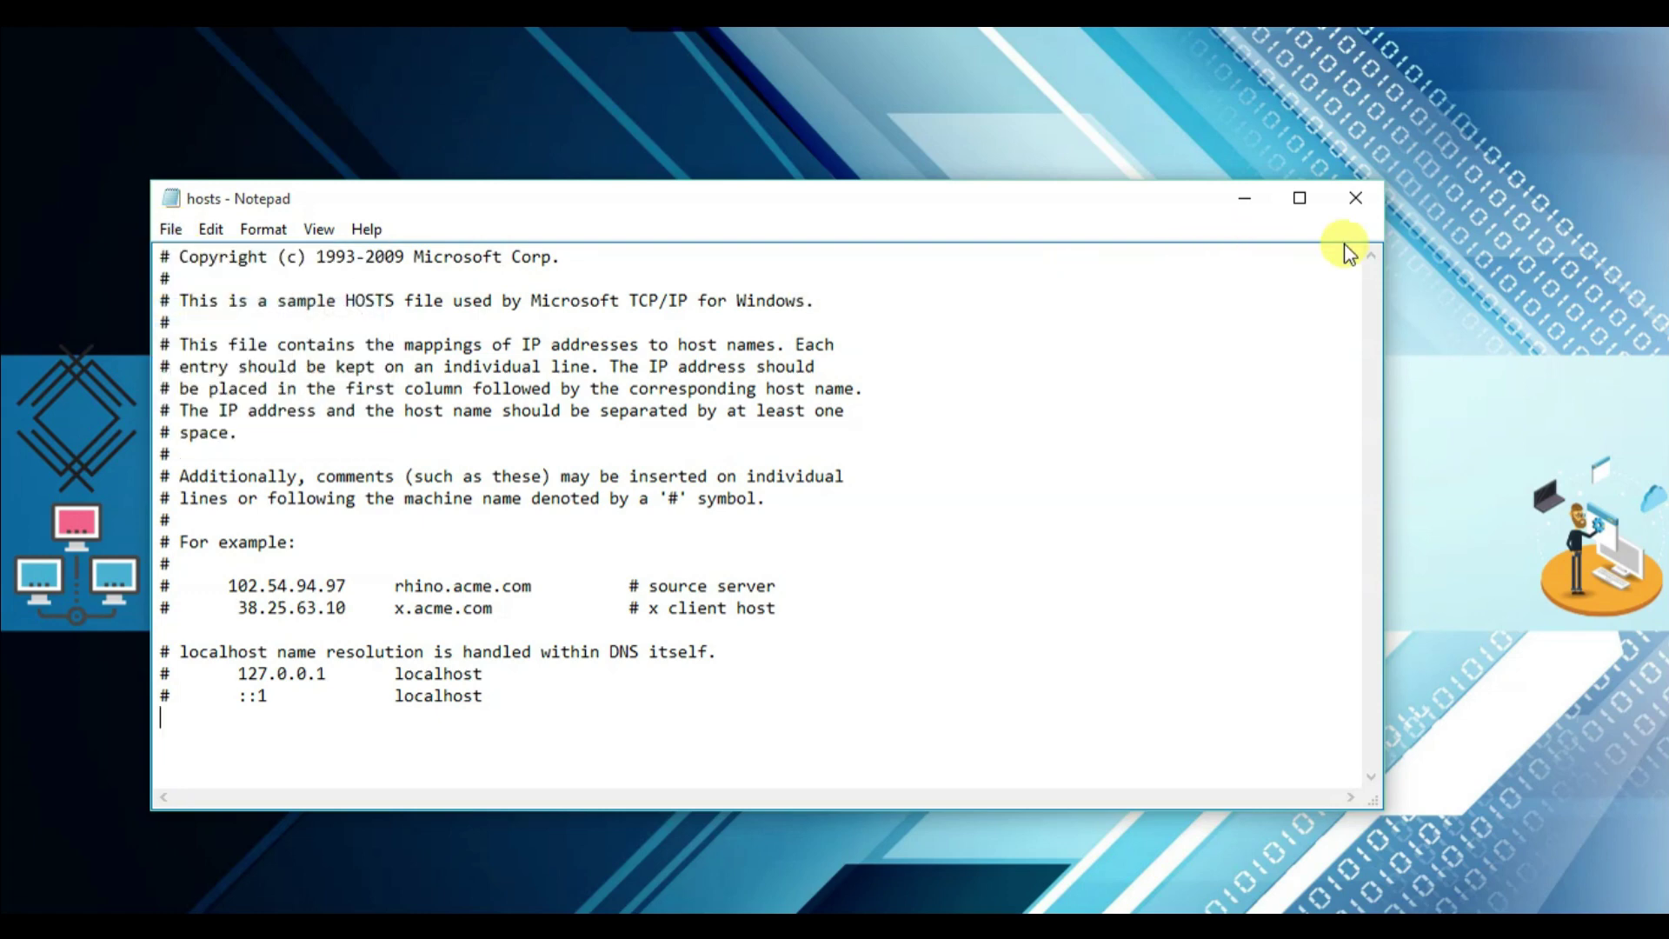
# Step: Close Notepad, then reload the facebook.com and YouTube tabs in Chrome to check they load again
pyautogui.click(1359, 200)
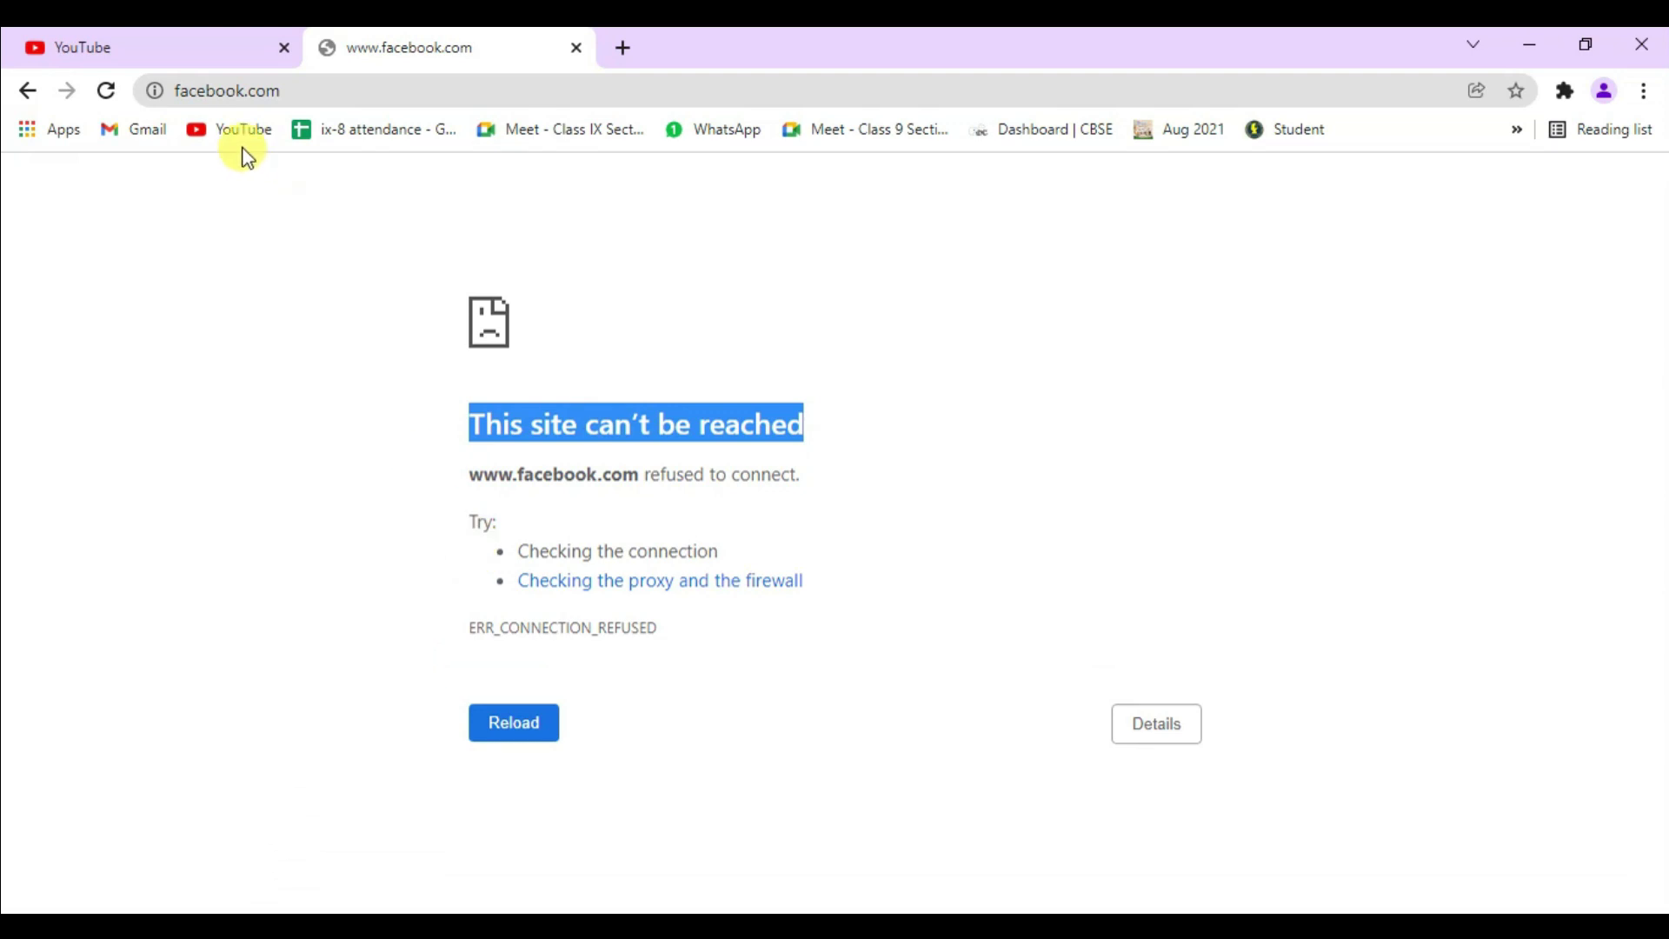
pyautogui.click(106, 92)
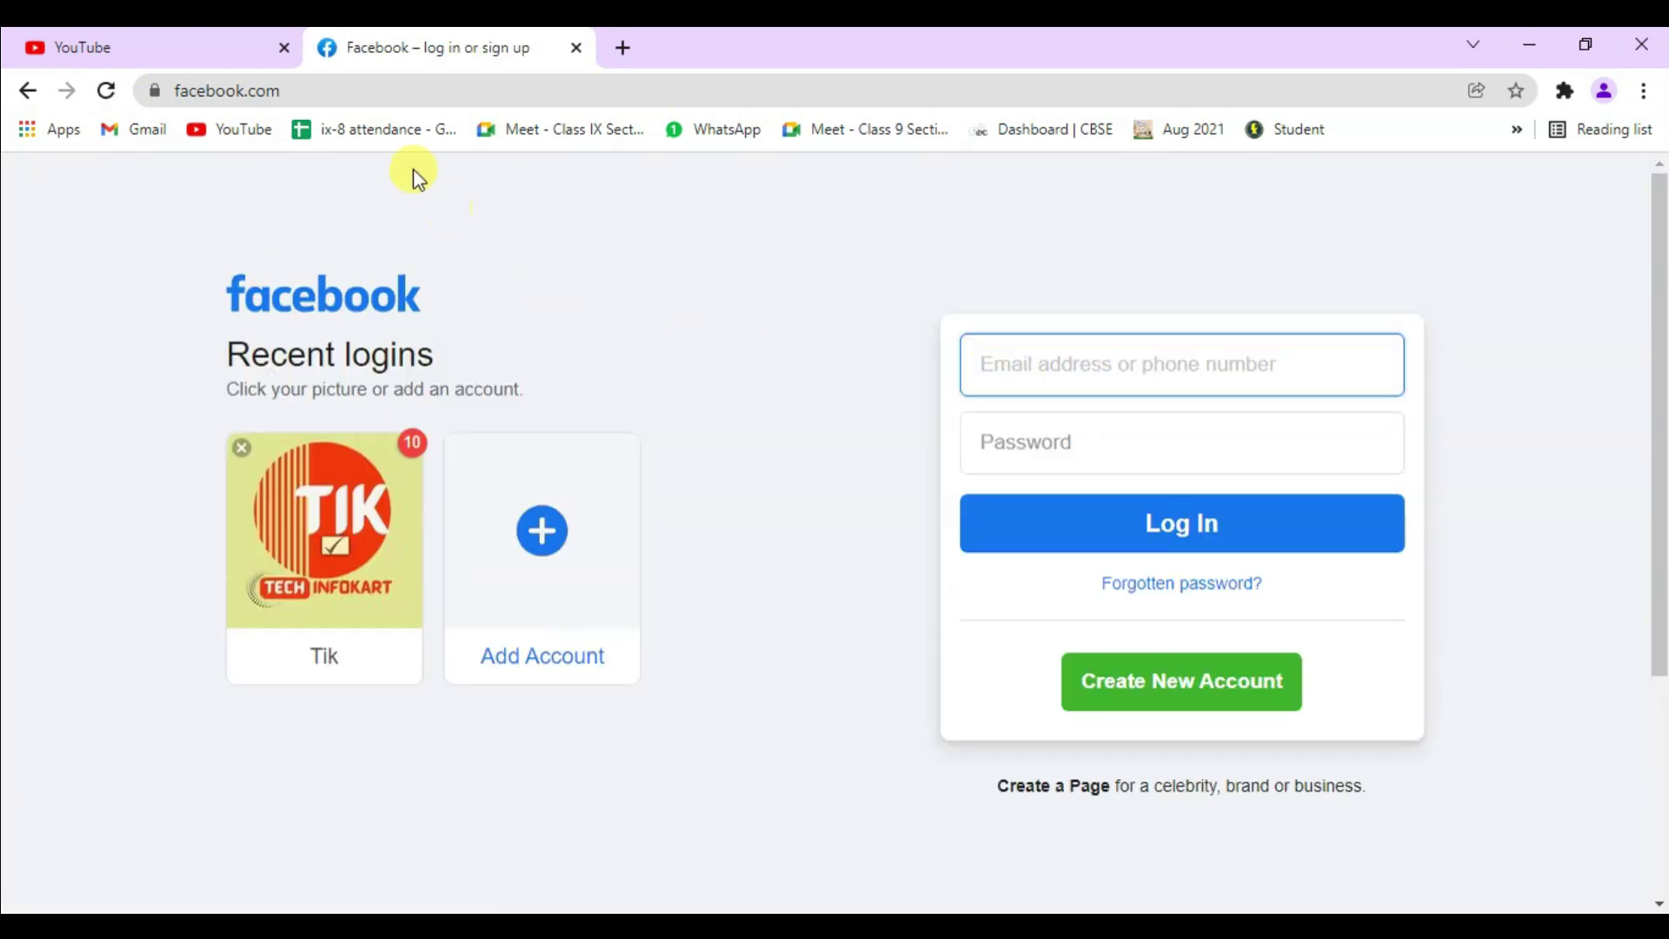
pyautogui.click(160, 44)
pyautogui.click(106, 93)
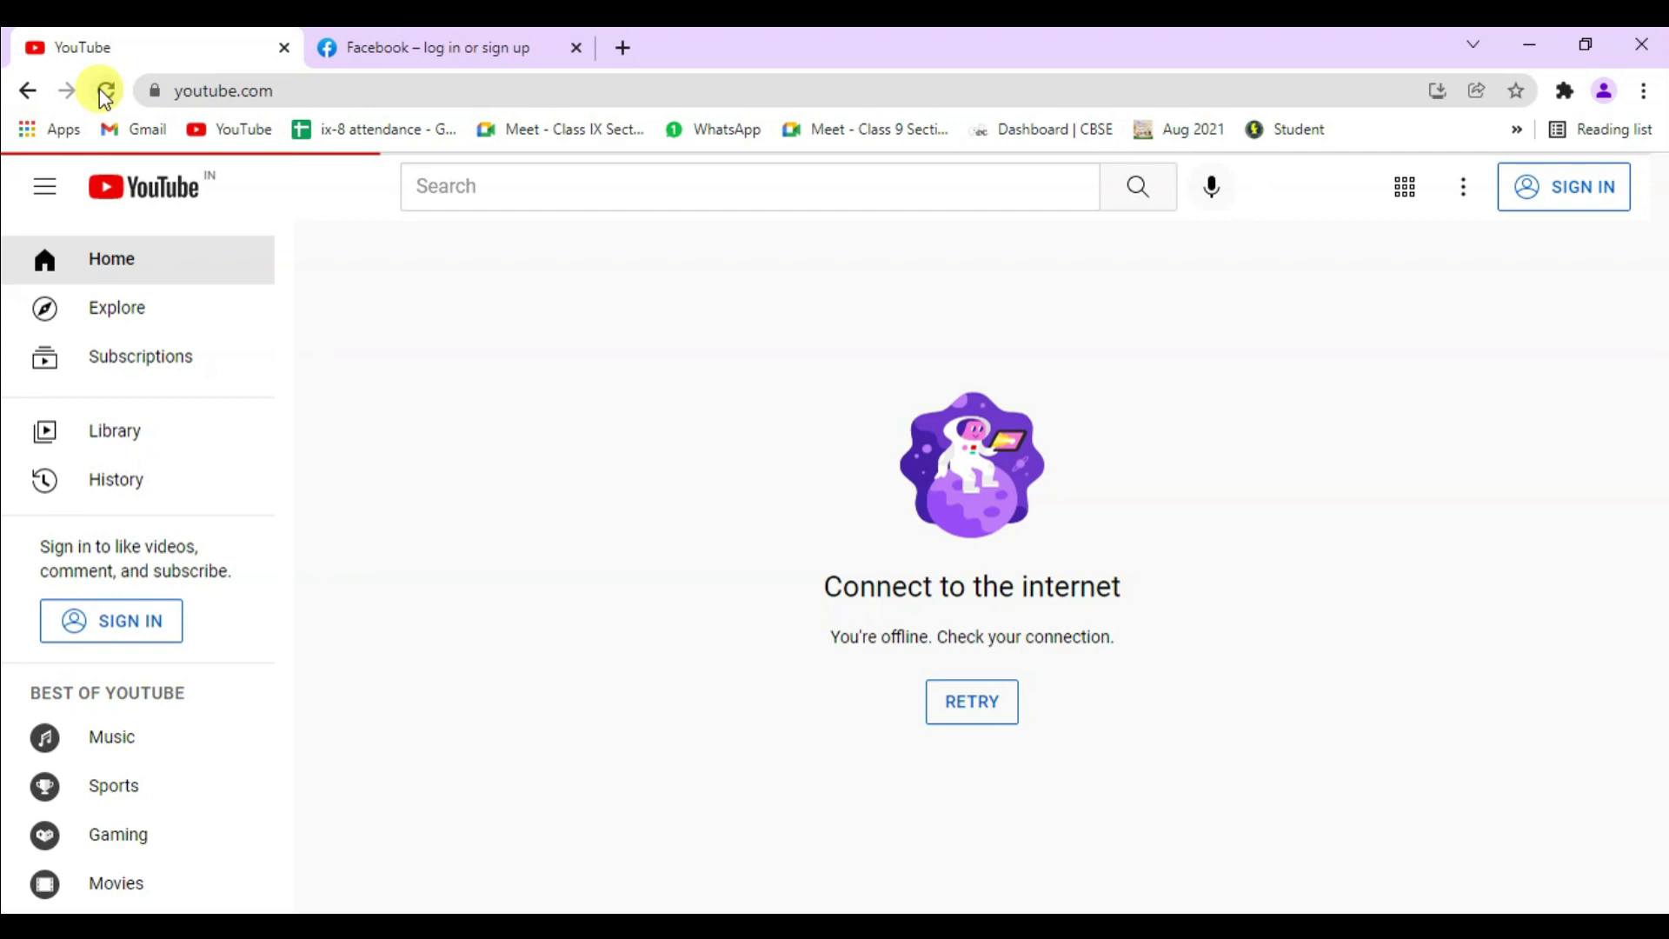
pyautogui.click(106, 92)
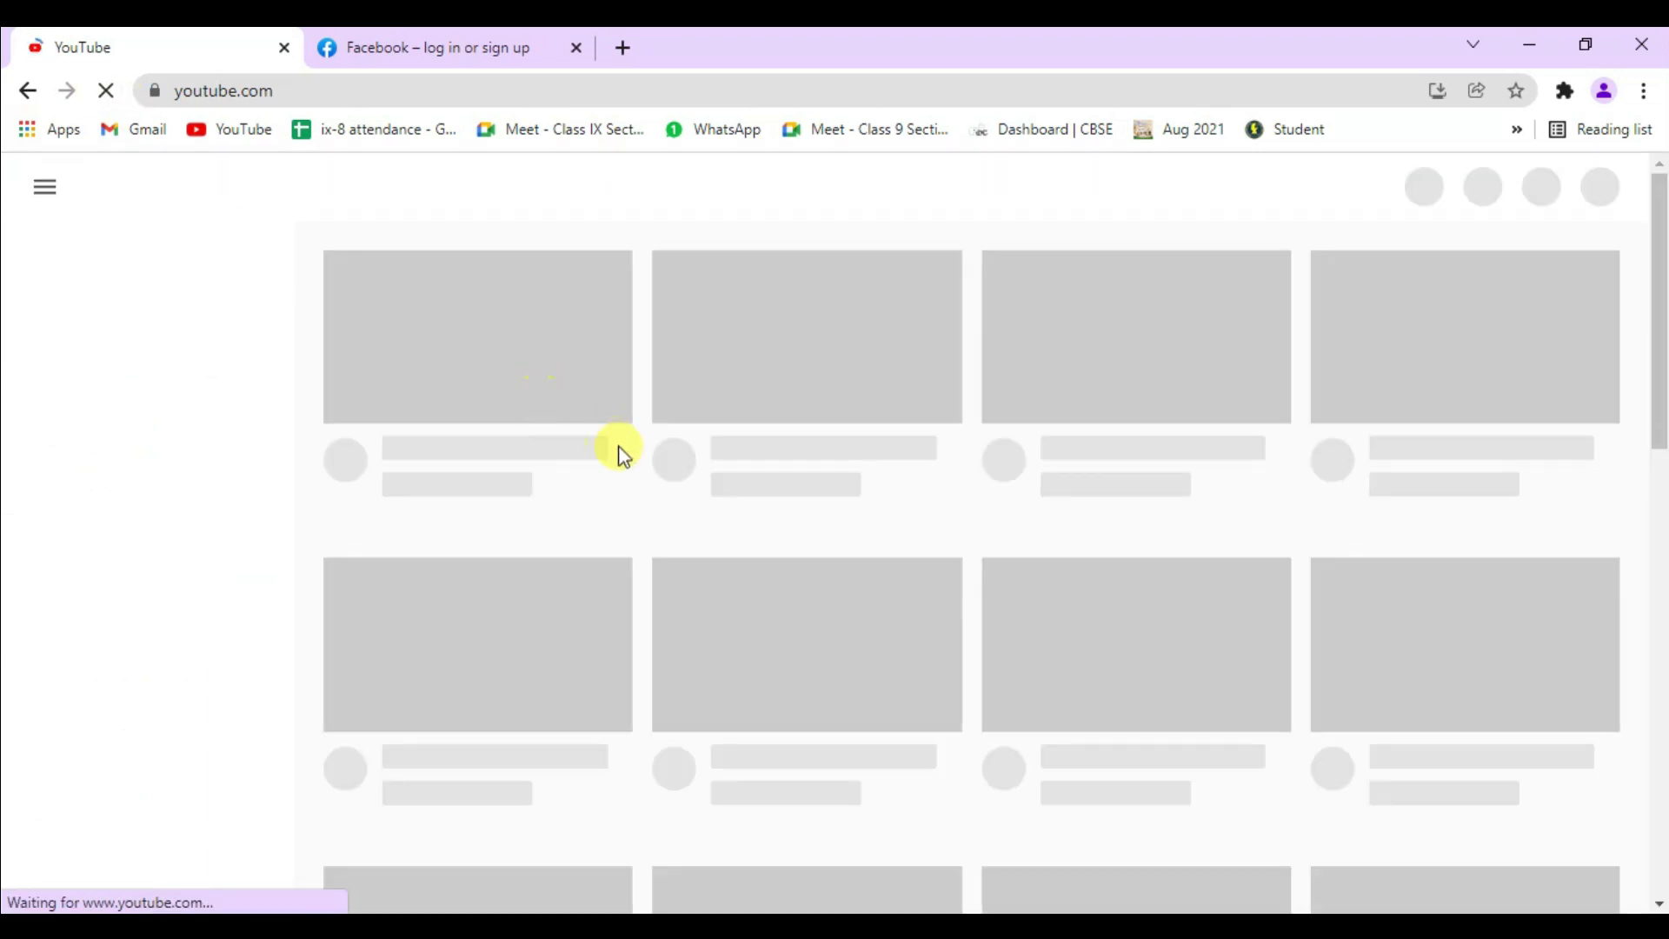